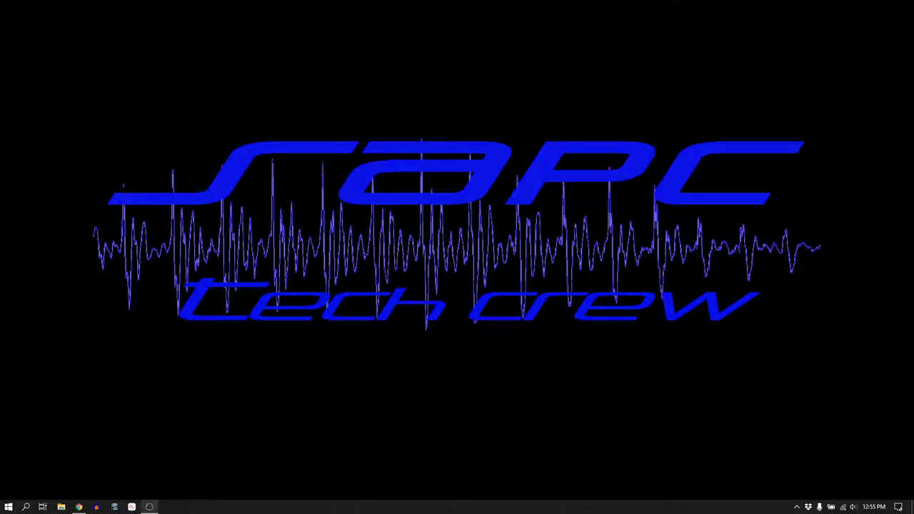
Look through the opening pages of the "Editing the Service" document in Chrome, including its table of contents, and put the browser away
{"action": "left_click", "coordinate": [78, 508]}
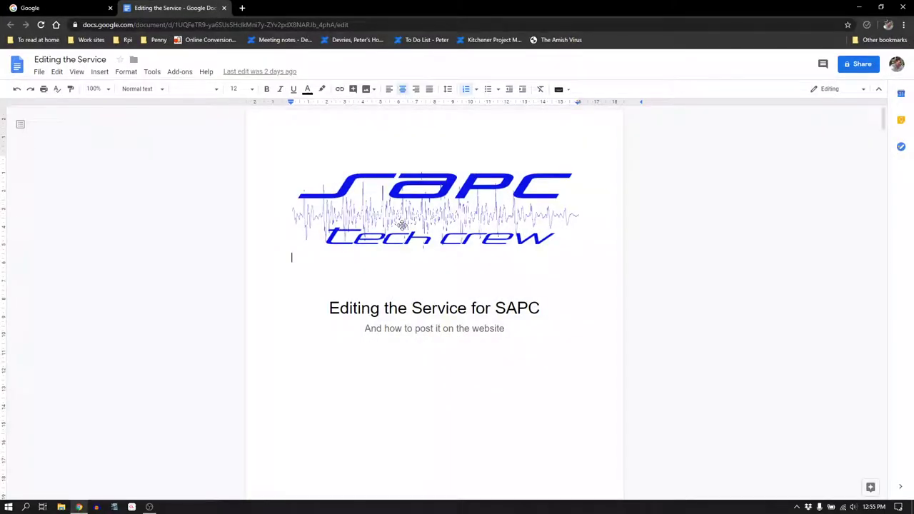
{"action": "scroll", "coordinate": [470, 275], "scroll_direction": "down", "scroll_amount": 5}
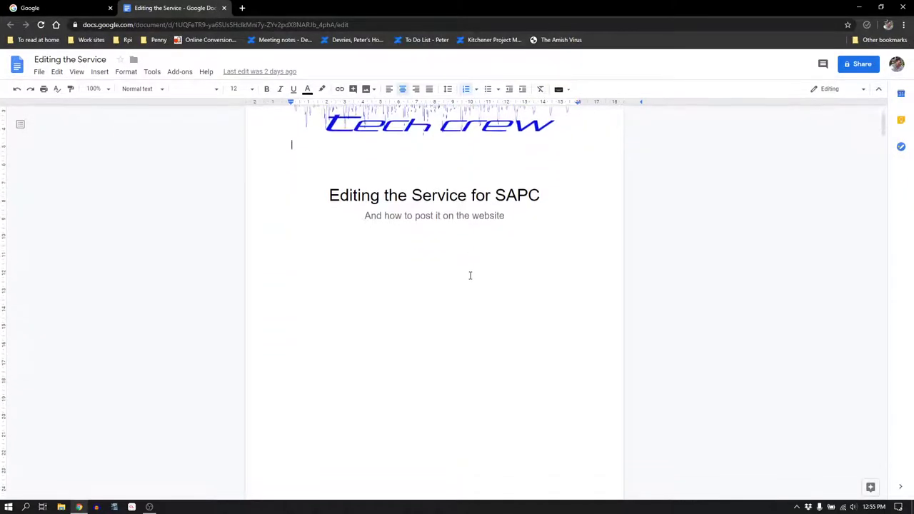
{"action": "scroll", "coordinate": [469, 277], "scroll_direction": "down", "scroll_amount": 5}
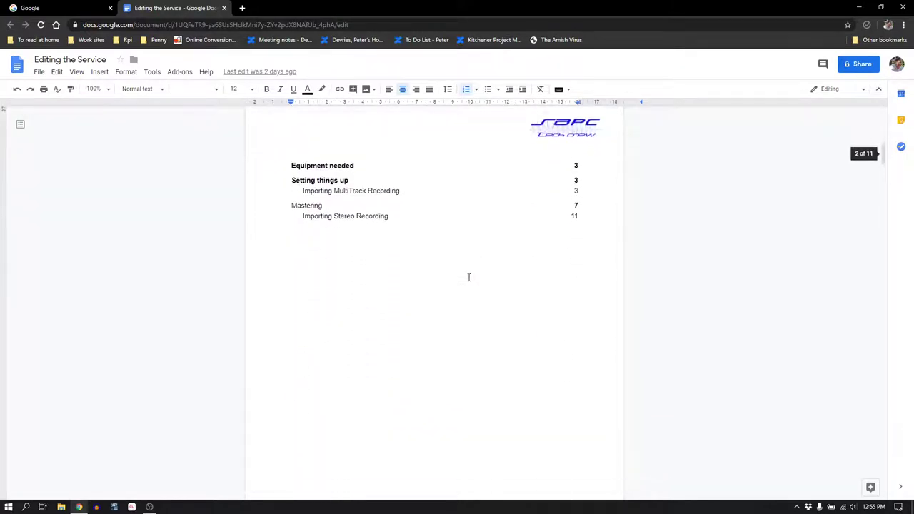
{"action": "scroll", "coordinate": [468, 277], "scroll_direction": "down", "scroll_amount": 5}
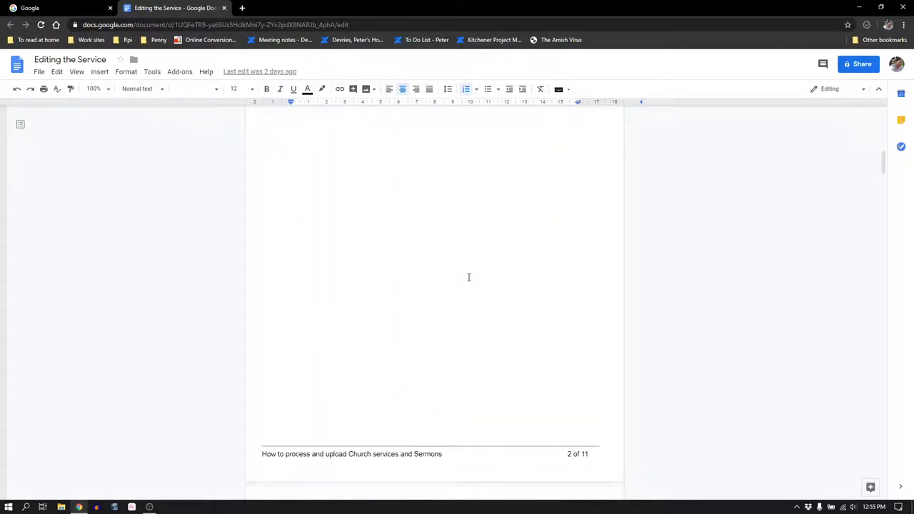
{"action": "left_click", "coordinate": [859, 7]}
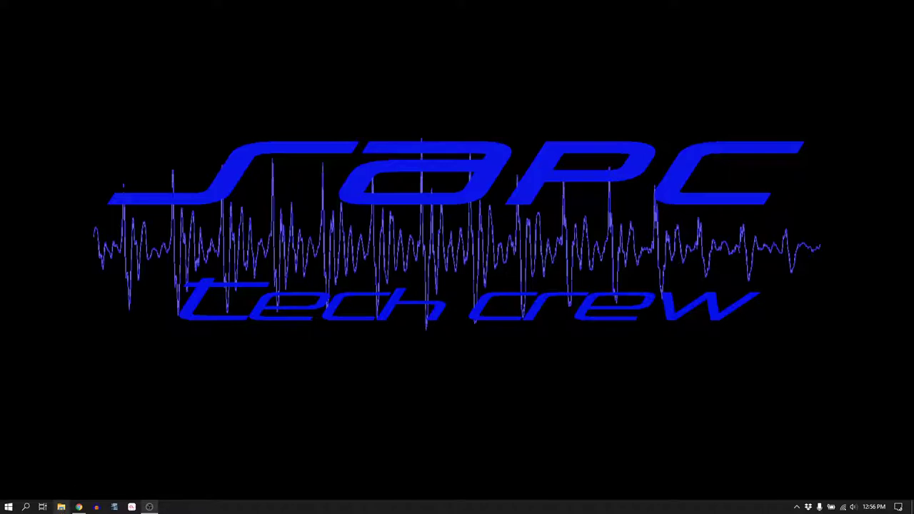
In File Explorer, open the QU-MT037 folder under AHQU\USBMTK on the QUDRVMULTI (D:) drive and move the window aside
{"action": "left_click", "coordinate": [62, 507]}
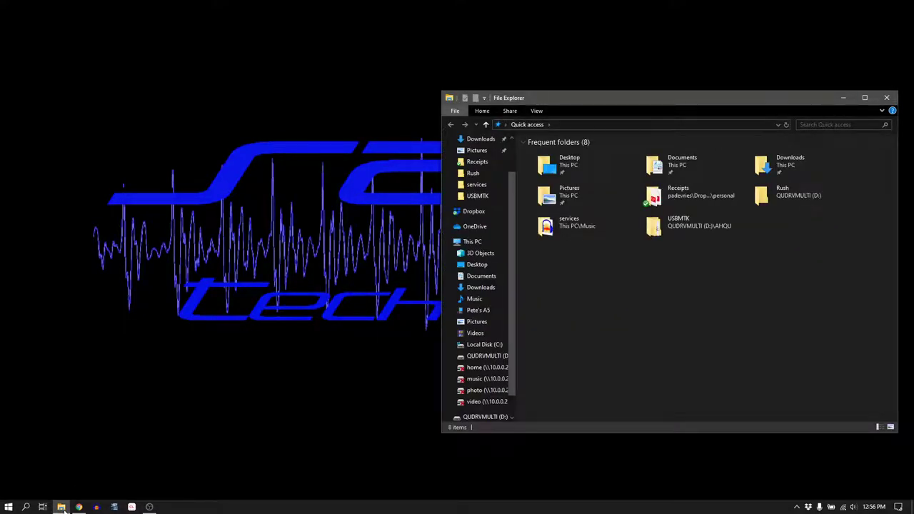
{"action": "left_click", "coordinate": [480, 360]}
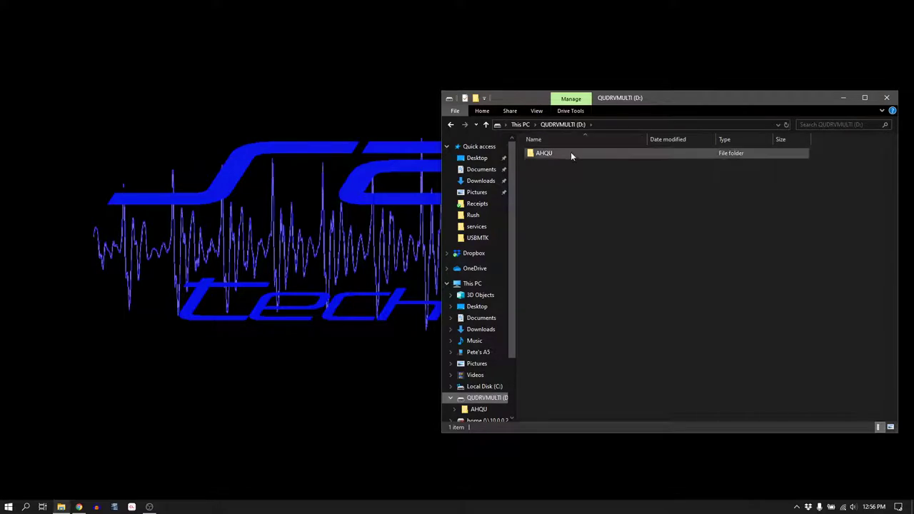
{"action": "left_click", "coordinate": [546, 154]}
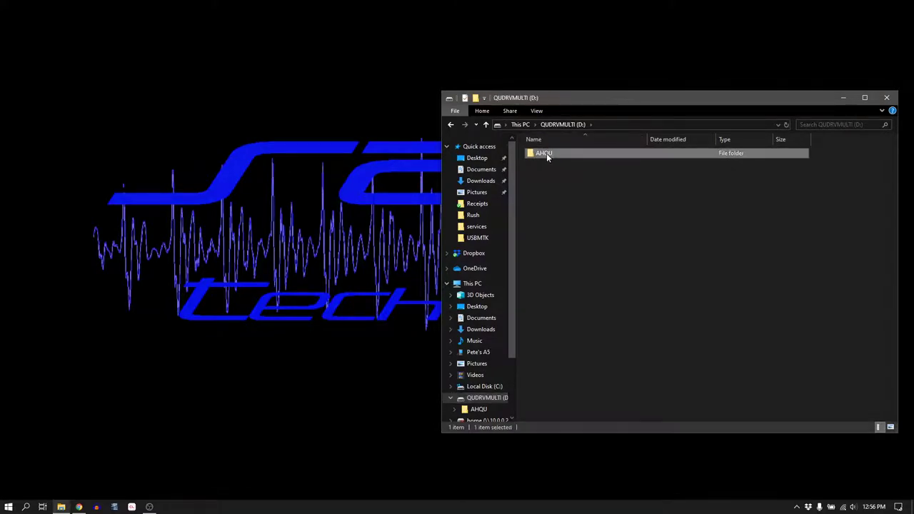
{"action": "double_click", "coordinate": [546, 153]}
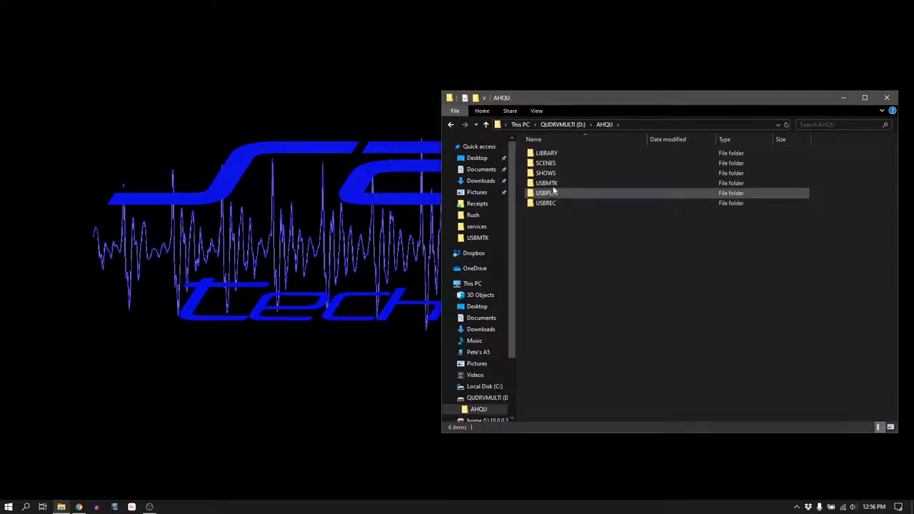
{"action": "left_click", "coordinate": [549, 184]}
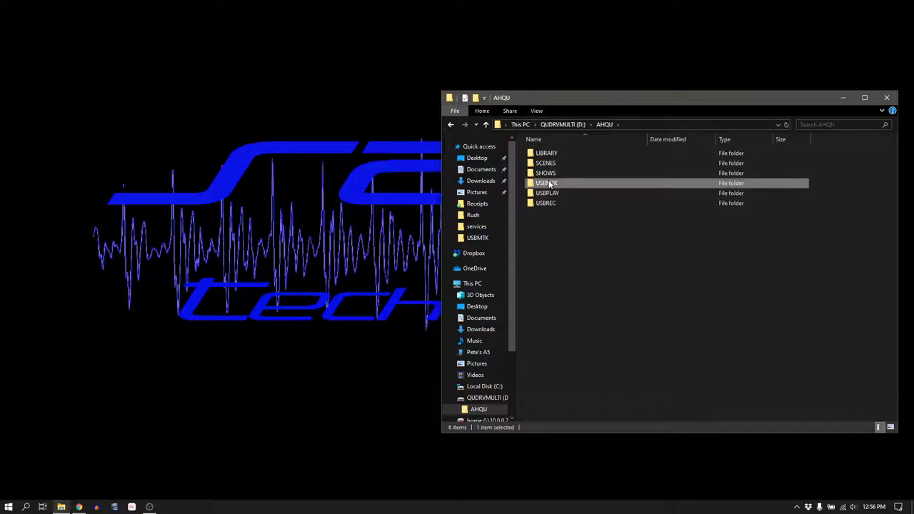
{"action": "double_click", "coordinate": [549, 184]}
{"action": "scroll", "coordinate": [549, 183], "scroll_direction": "down", "scroll_amount": 5}
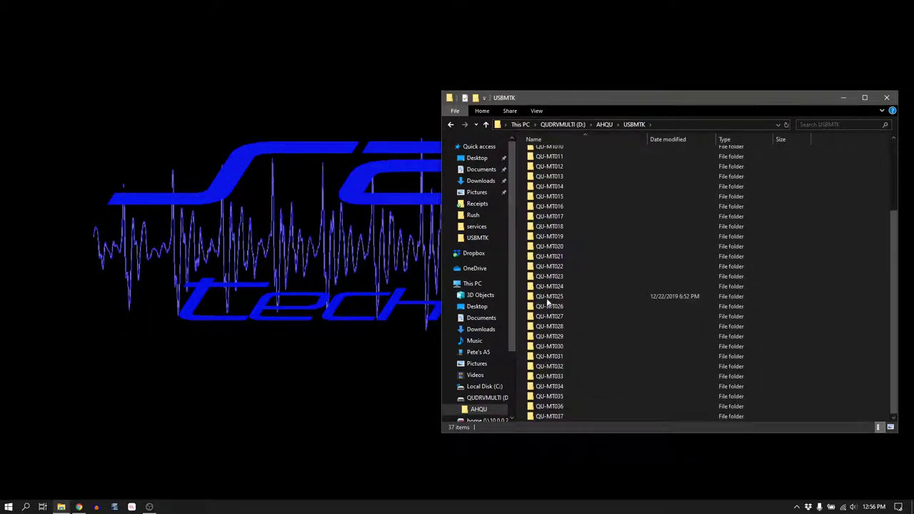
{"action": "left_click", "coordinate": [546, 419]}
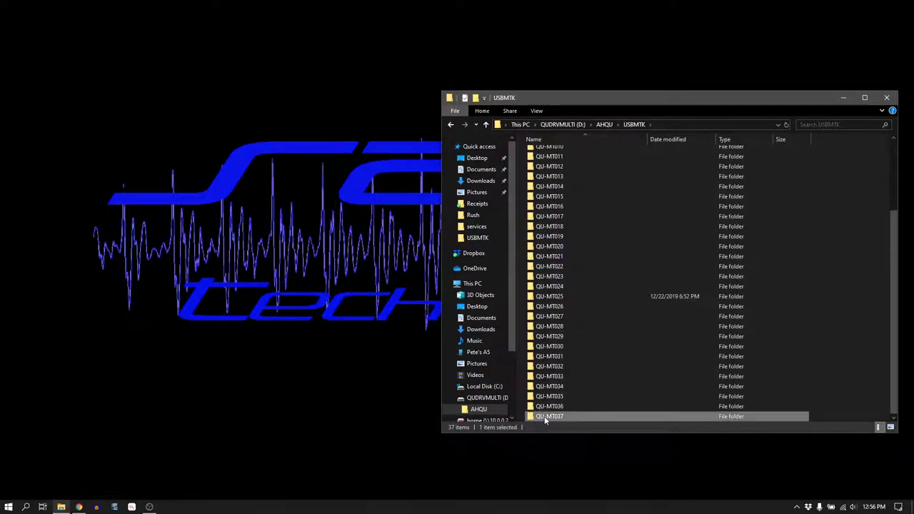
{"action": "double_click", "coordinate": [546, 419]}
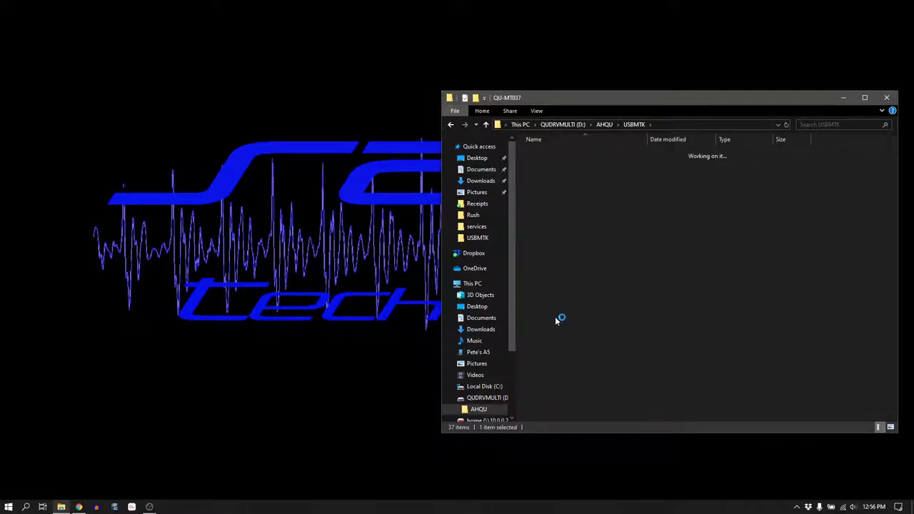
{"action": "left_click_drag", "start_coordinate": [646, 97], "coordinate": [248, 66]}
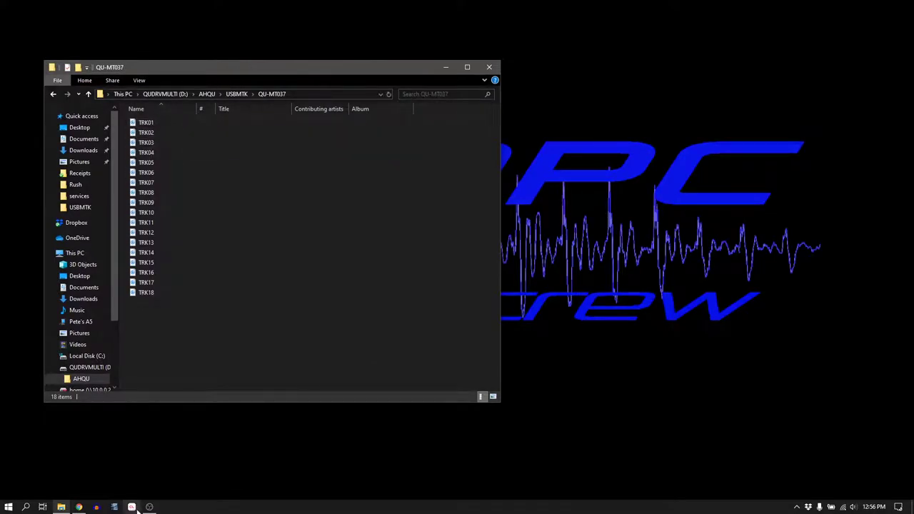
Open Audacity in a smaller window beside the folder and import TRK01, TRK02, TRK03, TRK04, TRK07 and TRK15
{"action": "left_click", "coordinate": [96, 507]}
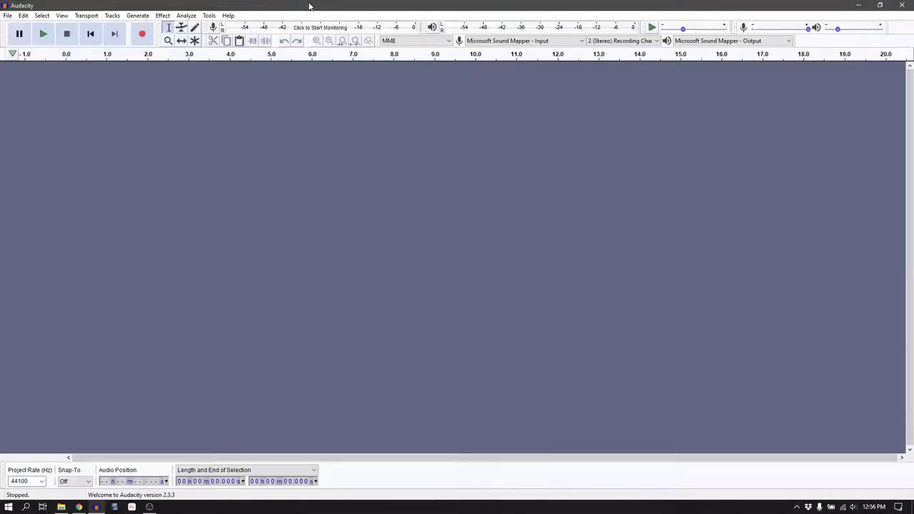
{"action": "double_click", "coordinate": [310, 8]}
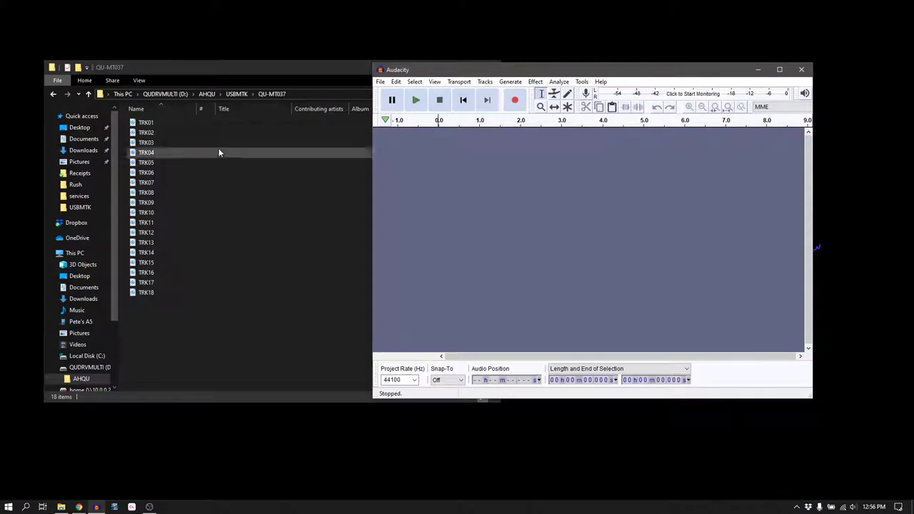
{"action": "left_click", "coordinate": [148, 123]}
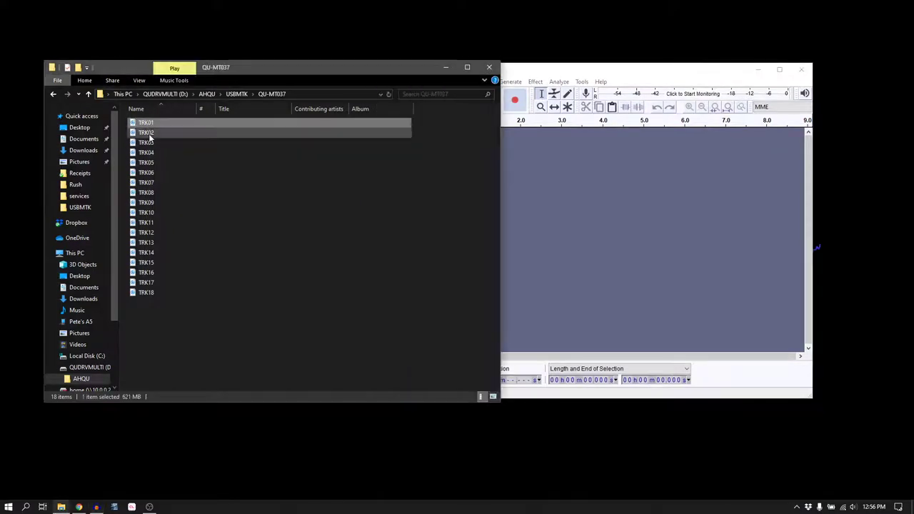
{"action": "left_click", "coordinate": [148, 134], "text": "ctrl"}
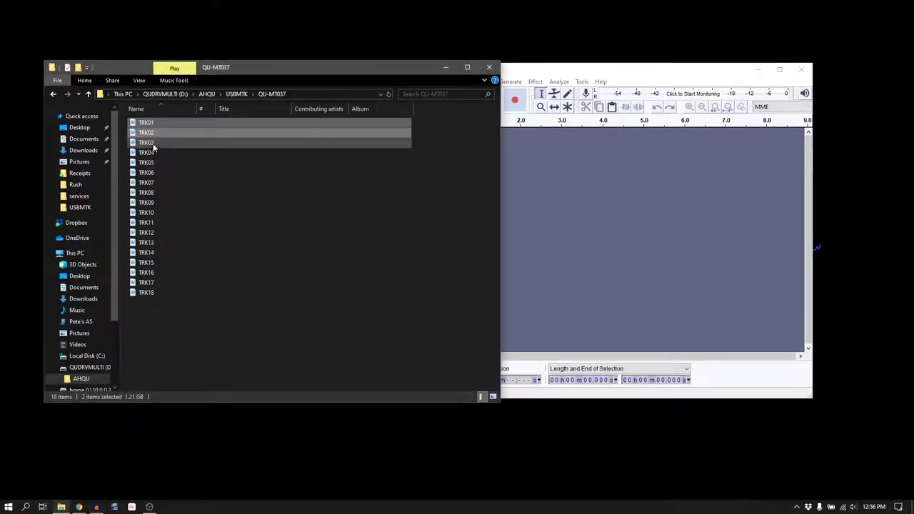
{"action": "left_click", "coordinate": [150, 143], "text": "ctrl"}
{"action": "left_click", "coordinate": [151, 152], "text": "ctrl"}
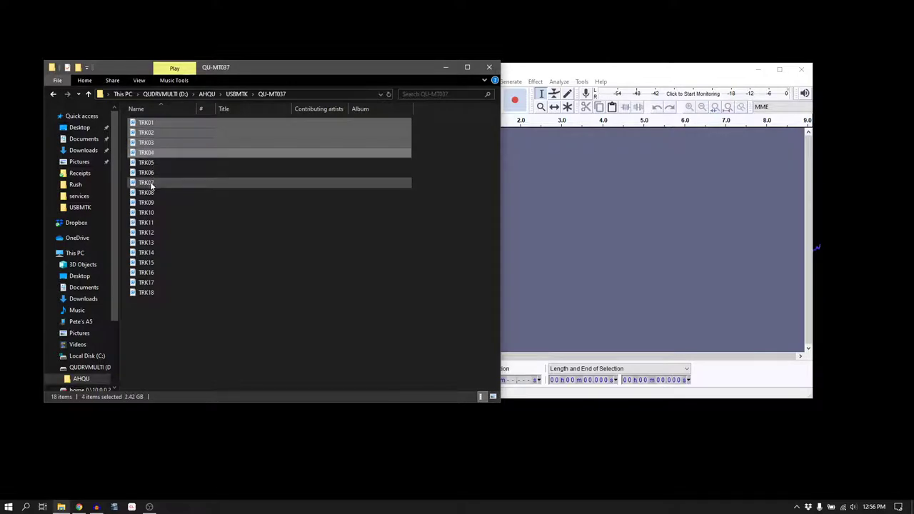
{"action": "left_click", "coordinate": [152, 182], "text": "ctrl"}
{"action": "left_click", "coordinate": [147, 263], "text": "ctrl"}
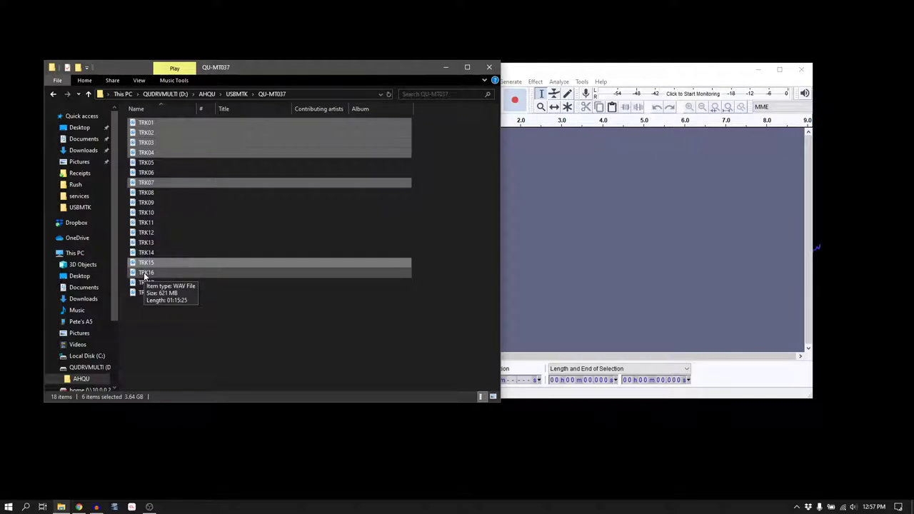
{"action": "left_click_drag", "start_coordinate": [147, 264], "coordinate": [676, 268]}
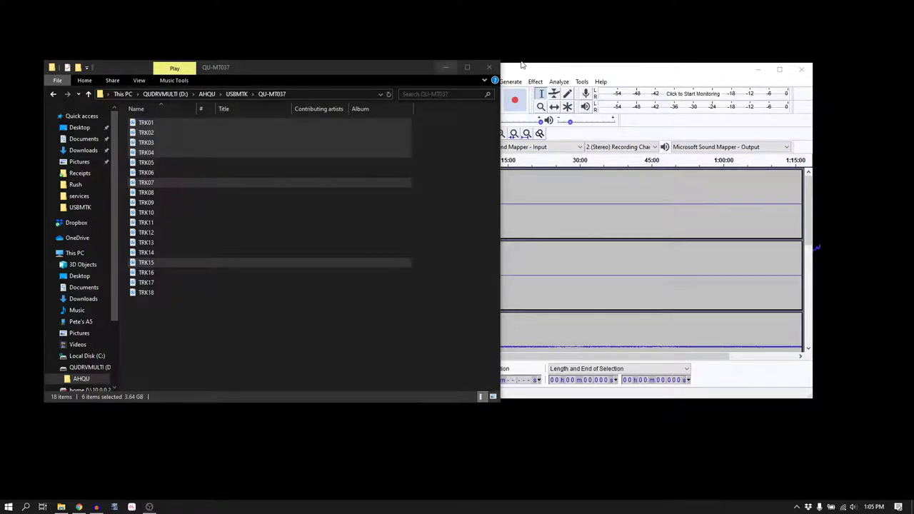
Minimize the folder window, keep the Audacity project open at full screen, and fit the whole project to the window width
{"action": "left_click", "coordinate": [448, 67]}
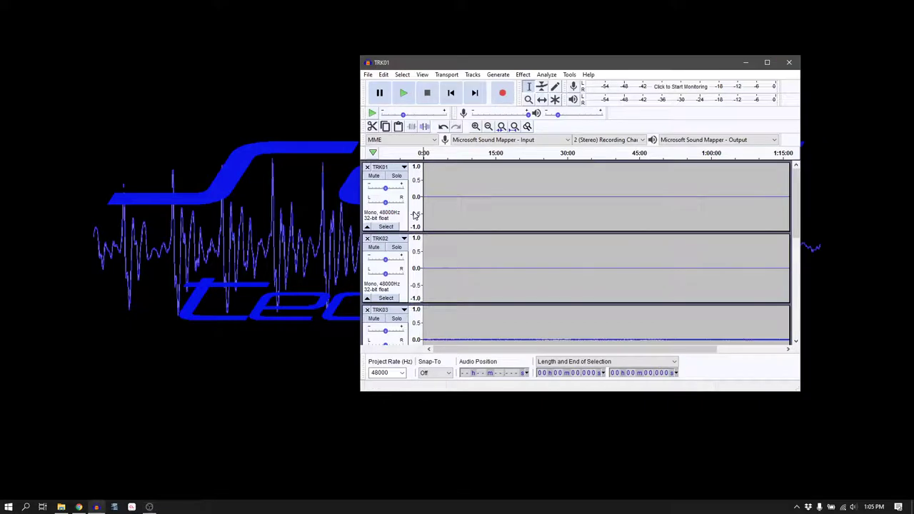
{"action": "left_click", "coordinate": [600, 226]}
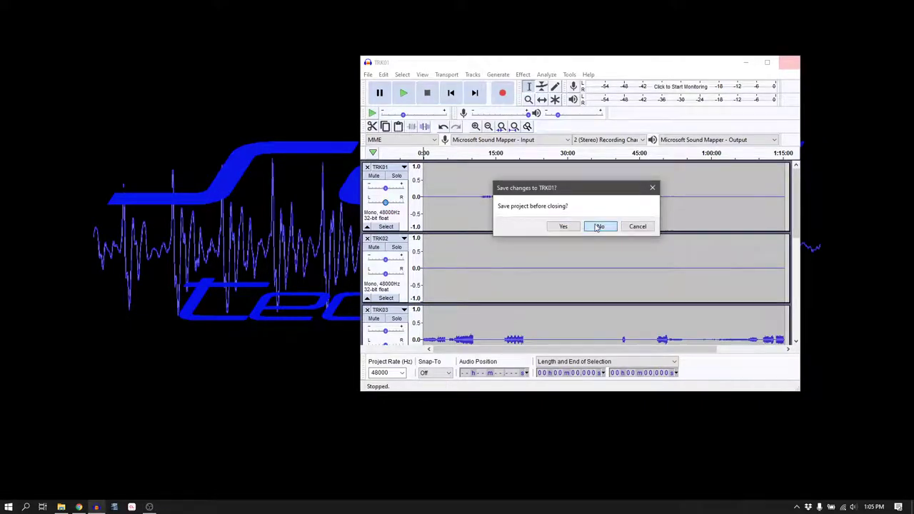
{"action": "left_click", "coordinate": [638, 226]}
{"action": "left_click", "coordinate": [768, 63]}
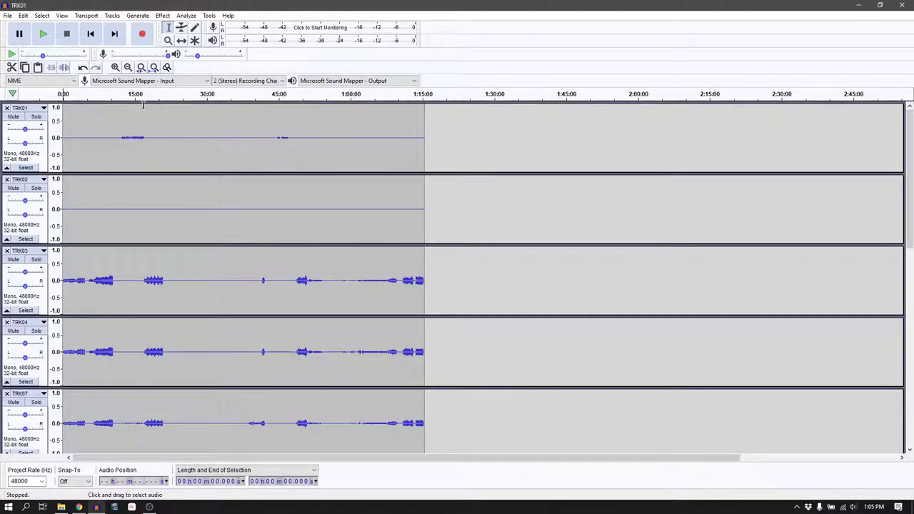
{"action": "left_click", "coordinate": [154, 68]}
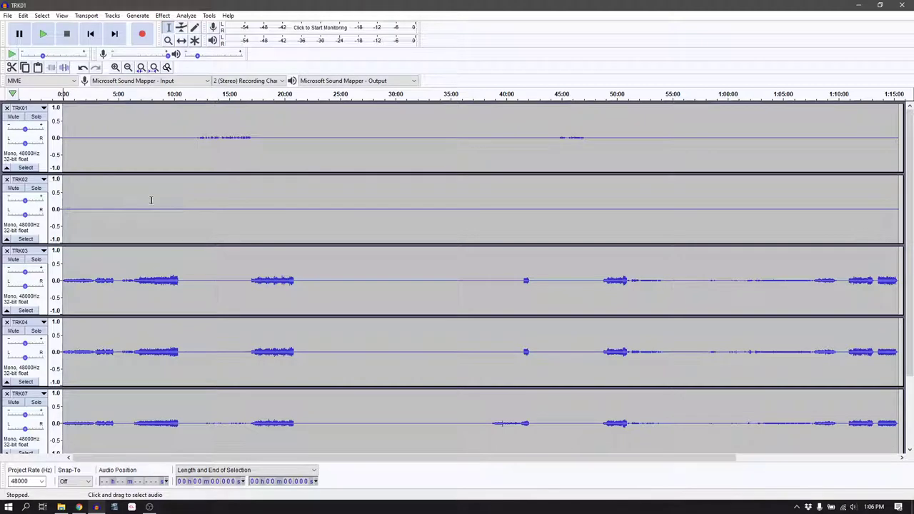
Remove the silent TRK02 track from the project
{"action": "left_click_drag", "start_coordinate": [98, 209], "coordinate": [398, 212]}
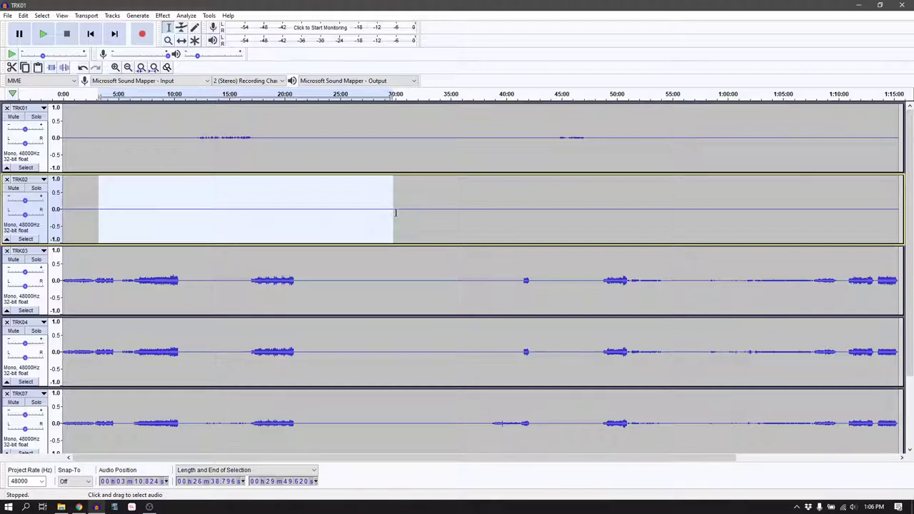
{"action": "left_click", "coordinate": [395, 212]}
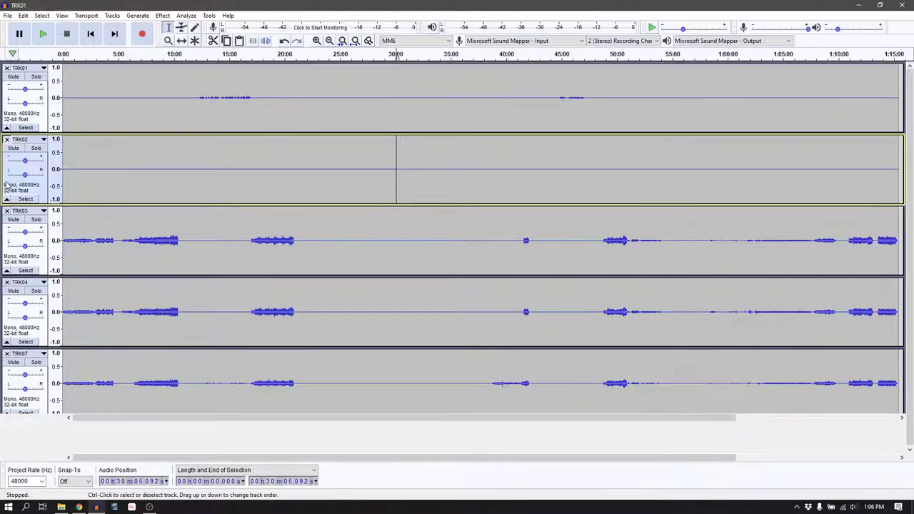
{"action": "left_click", "coordinate": [7, 180]}
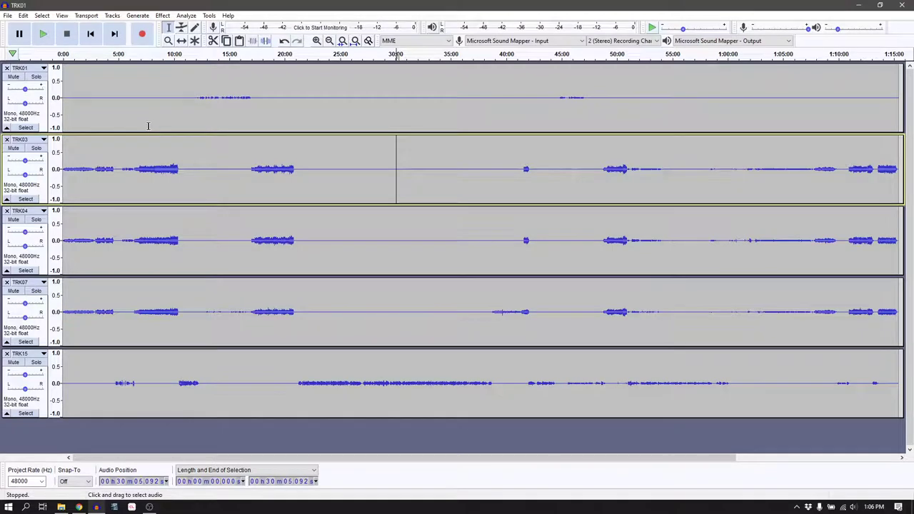
Slightly reduce the display height of TRK01, TRK03, TRK04, TRK07 and TRK15
{"action": "left_click_drag", "start_coordinate": [148, 131], "coordinate": [150, 119]}
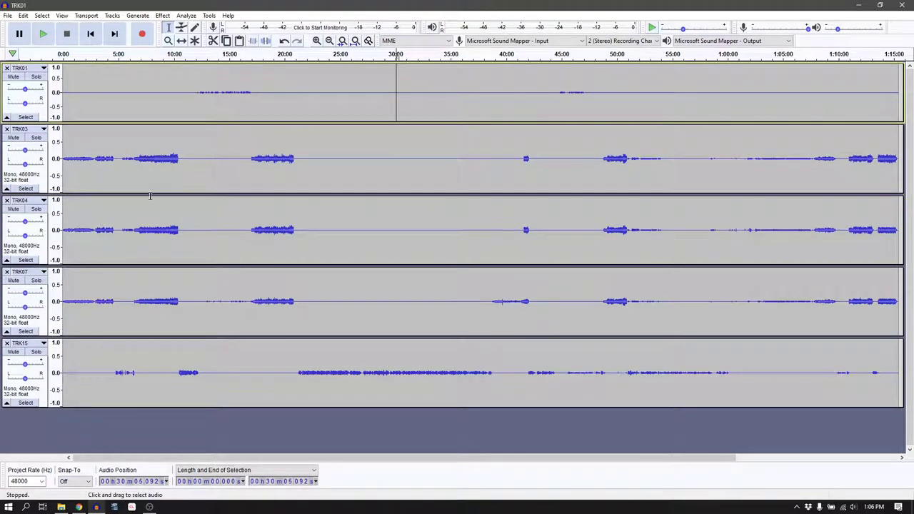
{"action": "left_click_drag", "start_coordinate": [152, 194], "coordinate": [152, 186]}
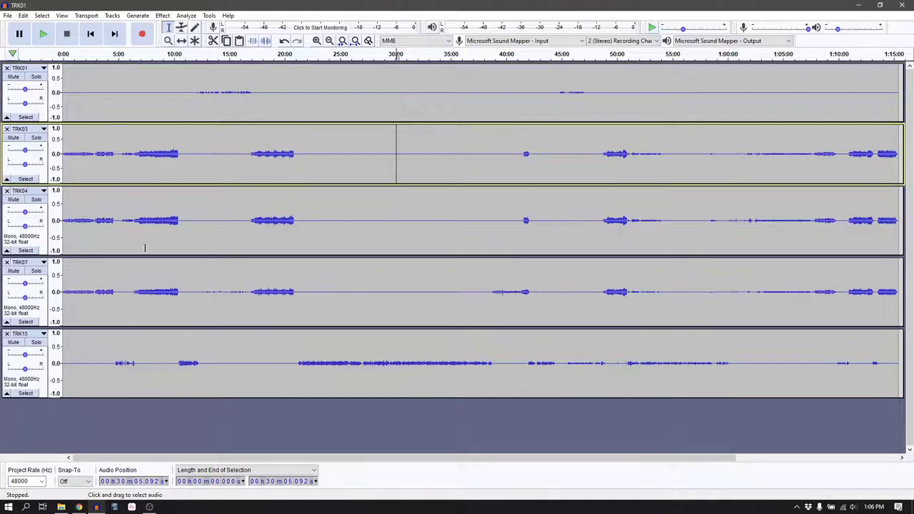
{"action": "left_click_drag", "start_coordinate": [146, 255], "coordinate": [146, 244]}
{"action": "left_click_drag", "start_coordinate": [130, 314], "coordinate": [131, 306]}
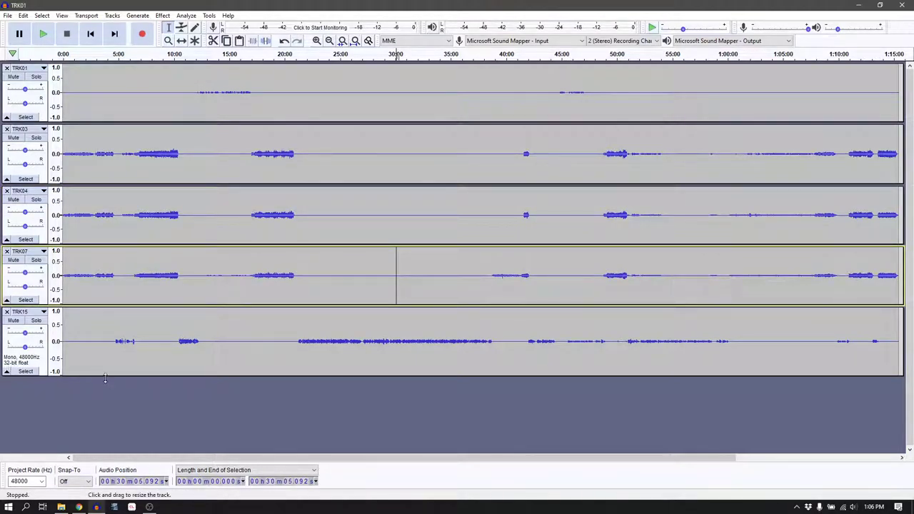
{"action": "left_click_drag", "start_coordinate": [105, 376], "coordinate": [107, 365]}
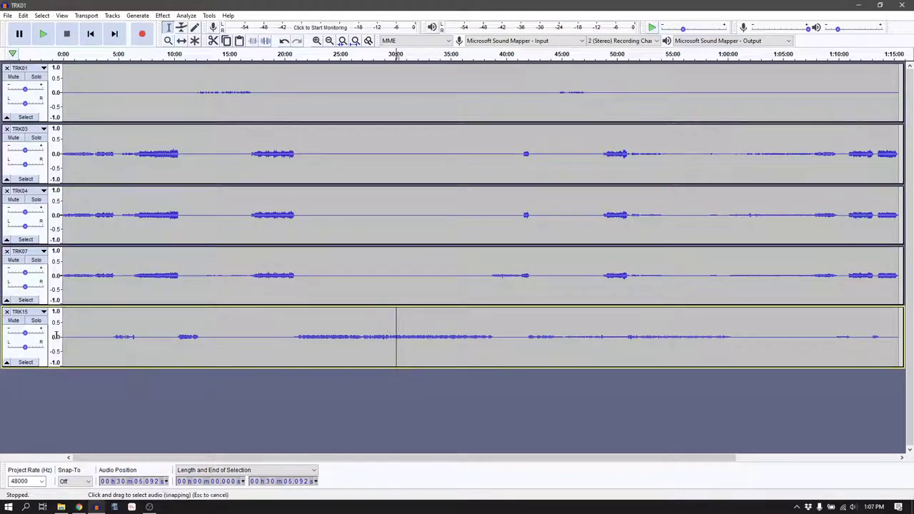
Amplify the whole TRK01 track to a new peak amplitude of -6 dB
{"action": "left_click", "coordinate": [271, 88]}
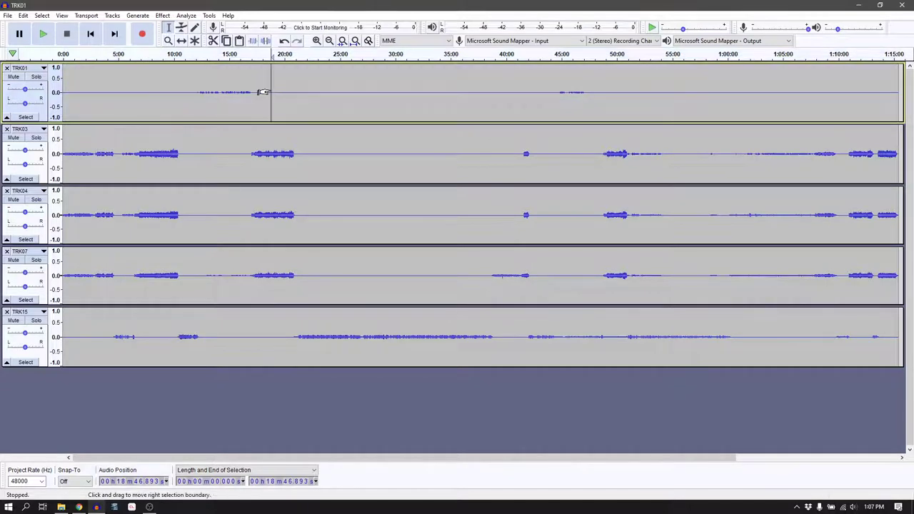
{"action": "double_click", "coordinate": [263, 92]}
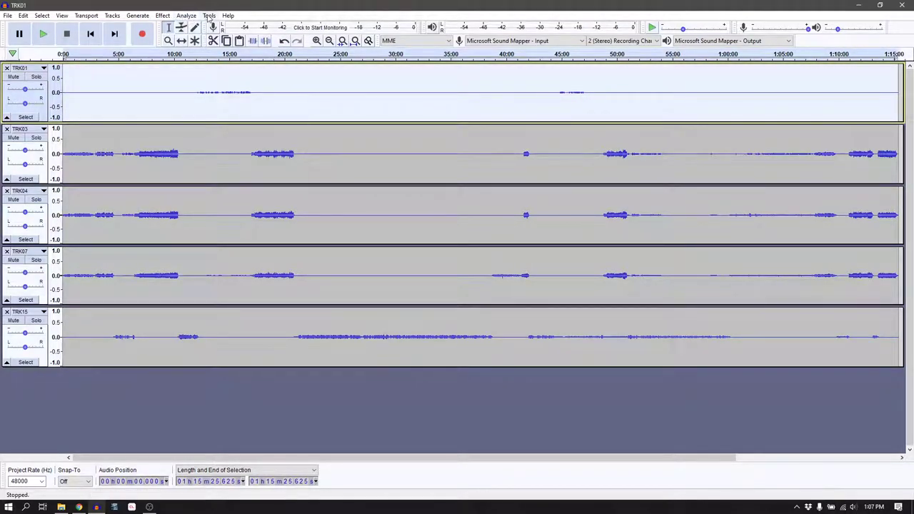
{"action": "left_click", "coordinate": [163, 15]}
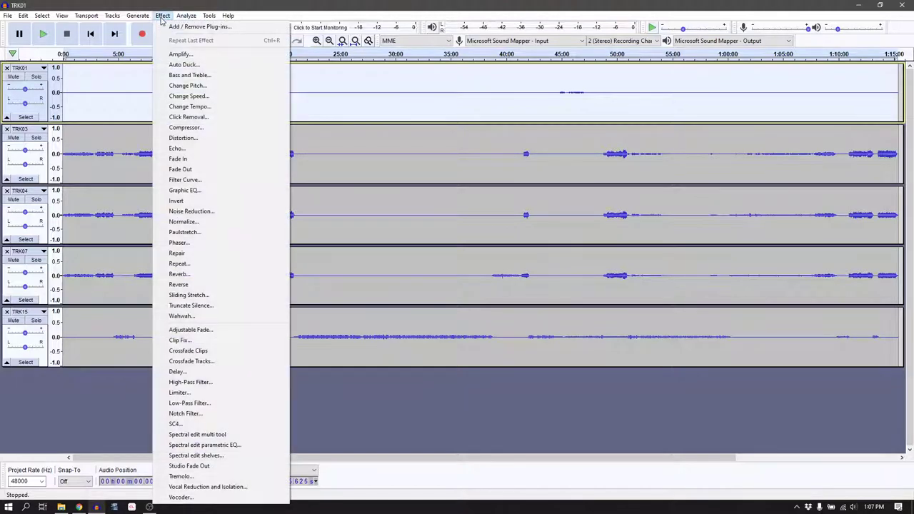
{"action": "left_click", "coordinate": [178, 54]}
{"action": "double_click", "coordinate": [484, 253]}
{"action": "type", "text": "-6"}
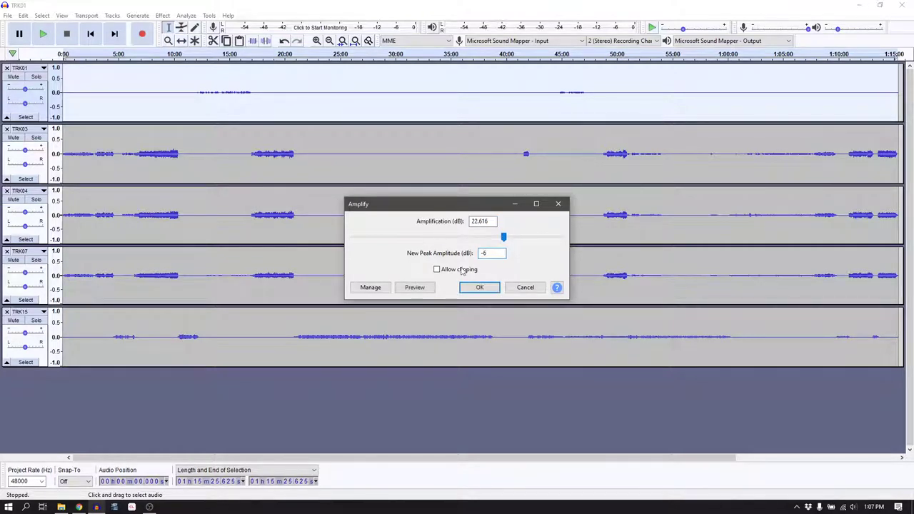
{"action": "left_click", "coordinate": [478, 287]}
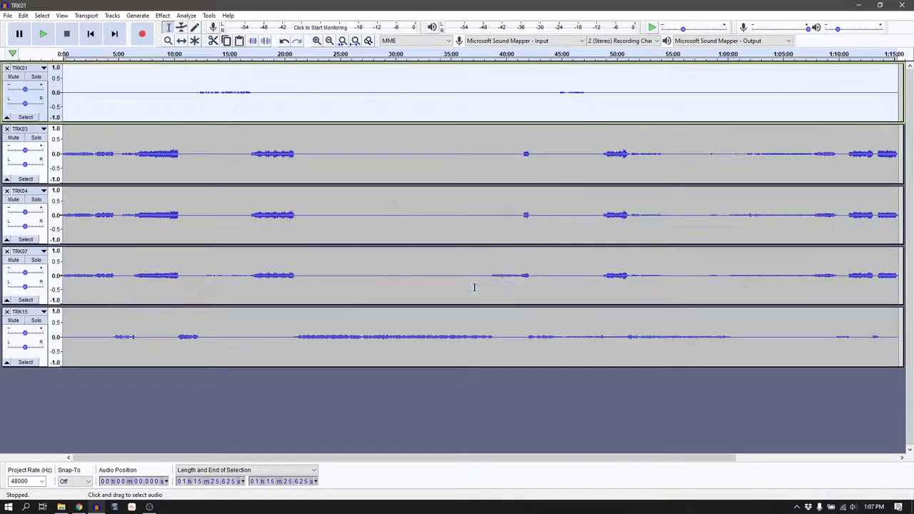
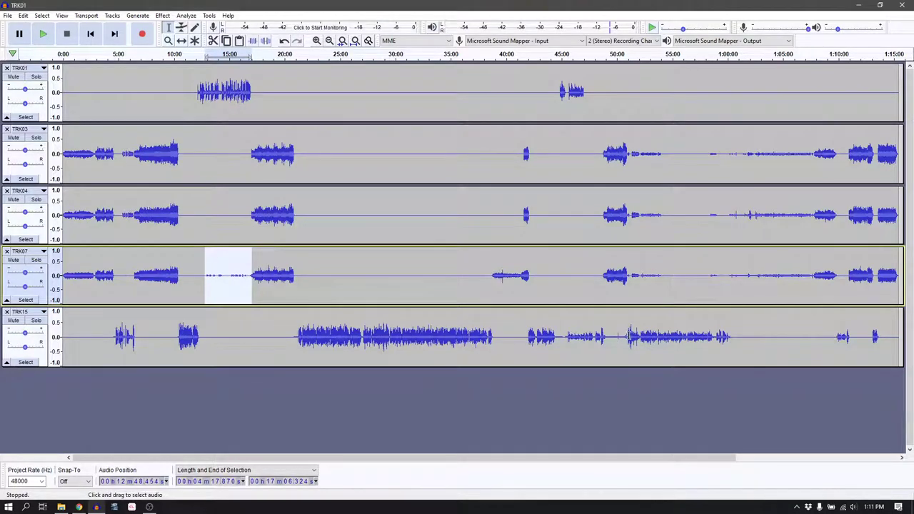
Rename the TRK01 track as Pulpit
{"action": "left_click", "coordinate": [29, 69]}
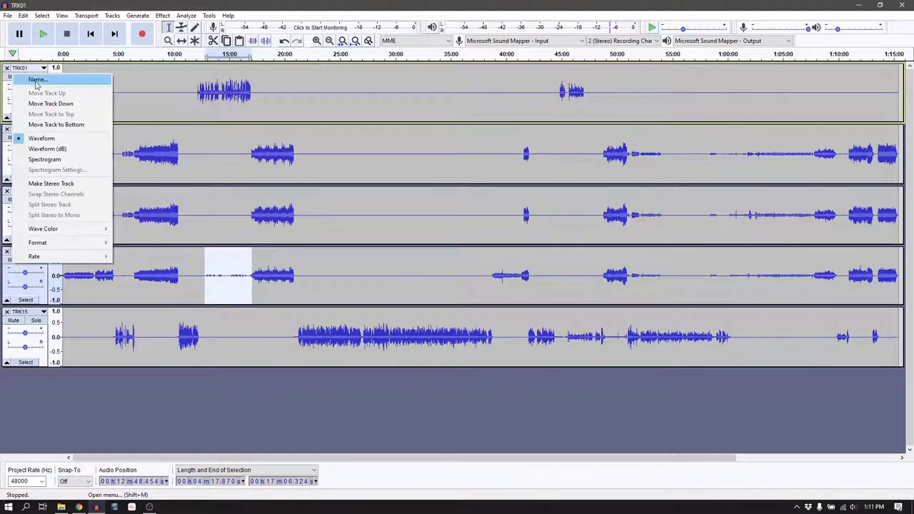
{"action": "left_click", "coordinate": [37, 80]}
{"action": "type", "text": "Pulpit"}
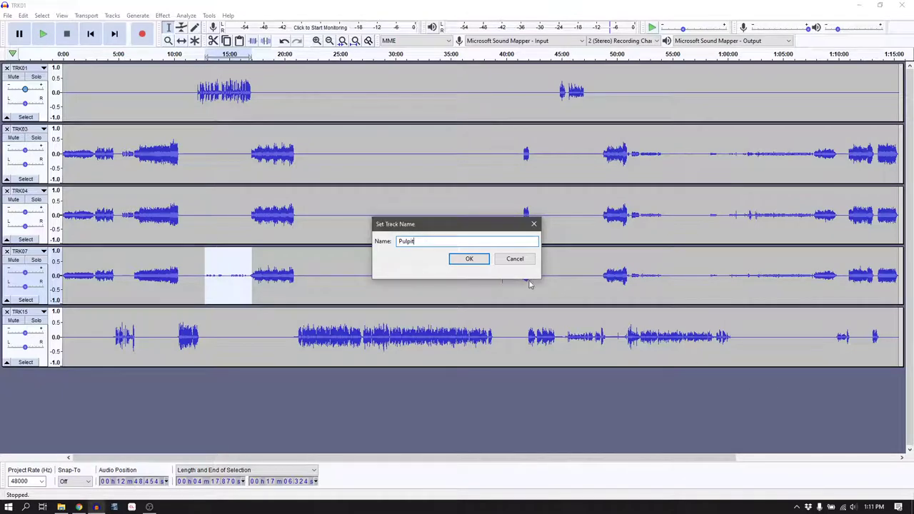
{"action": "left_click", "coordinate": [469, 259]}
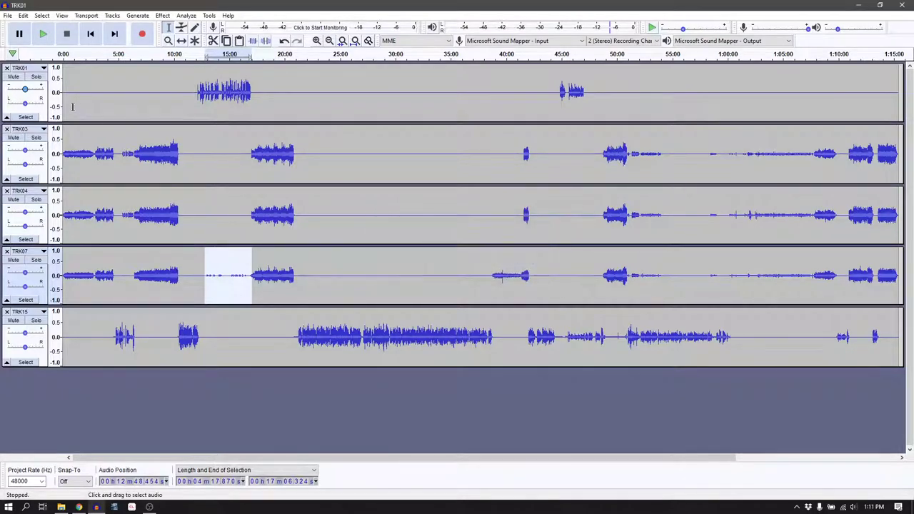
Rename the TRK03 track as Choir R
{"action": "left_click", "coordinate": [22, 130]}
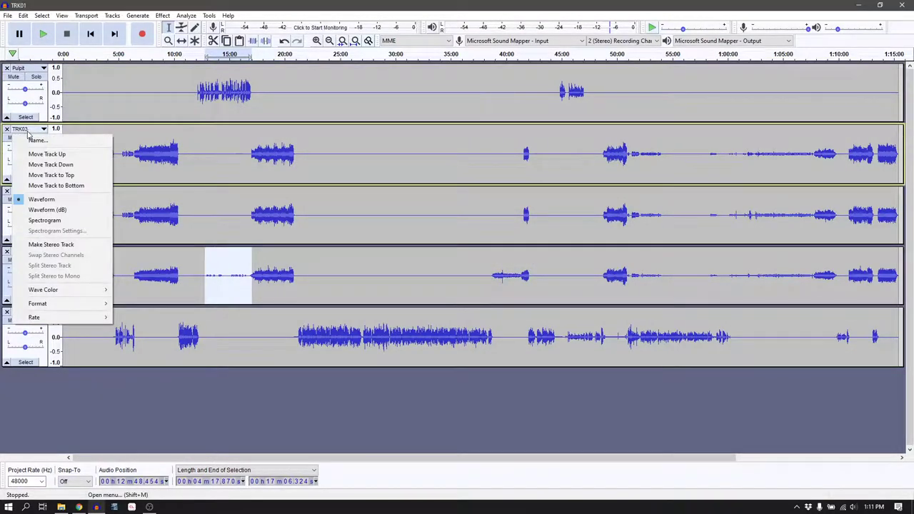
{"action": "left_click", "coordinate": [37, 140]}
{"action": "type", "text": "Chou"}
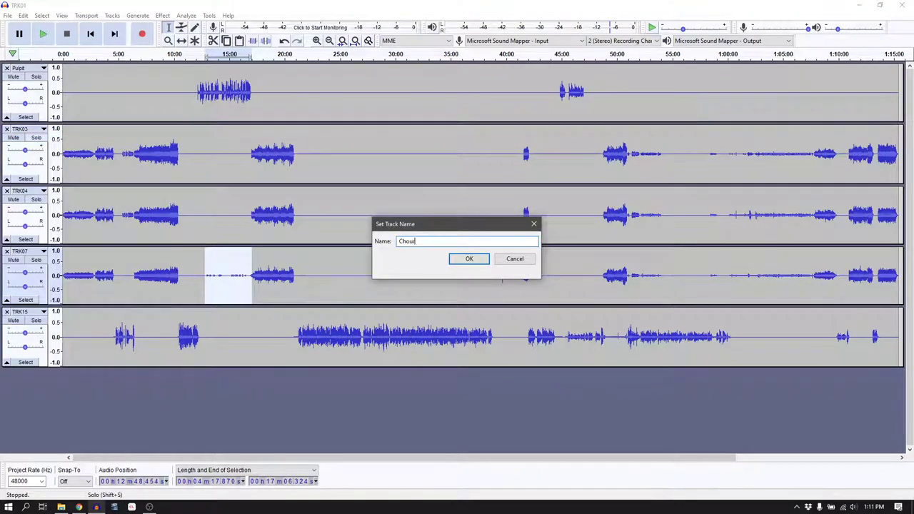
{"action": "type", "text": "r R"}
{"action": "type", "text": "o"}
{"action": "left_click", "coordinate": [485, 258]}
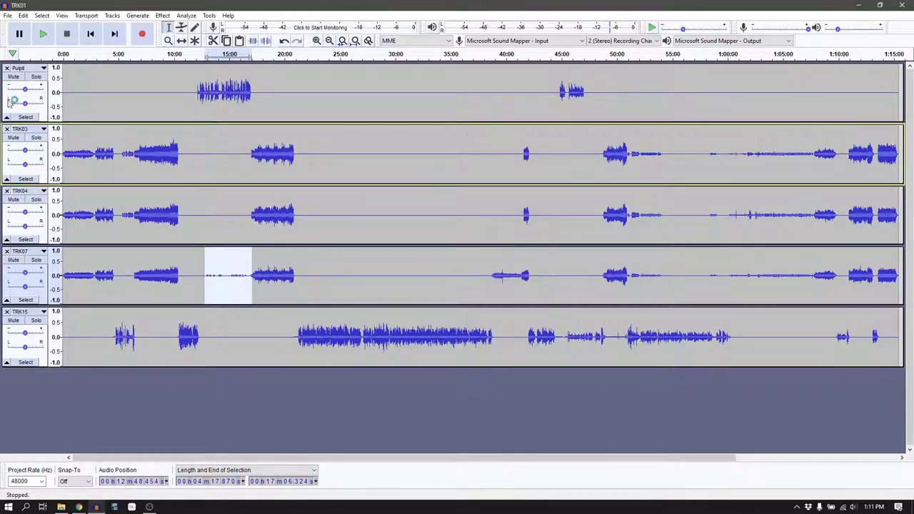
Rename the TRK04 track as Choir R
{"action": "left_click", "coordinate": [25, 191]}
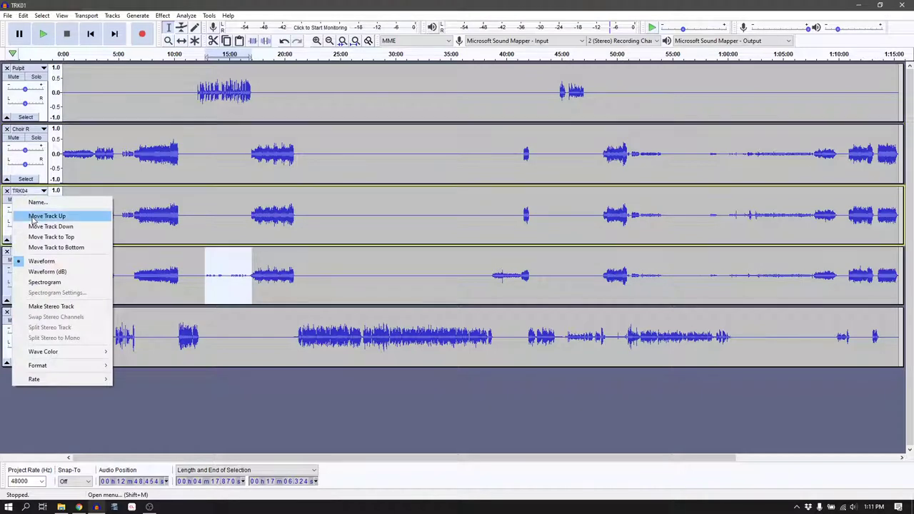
{"action": "left_click", "coordinate": [38, 203]}
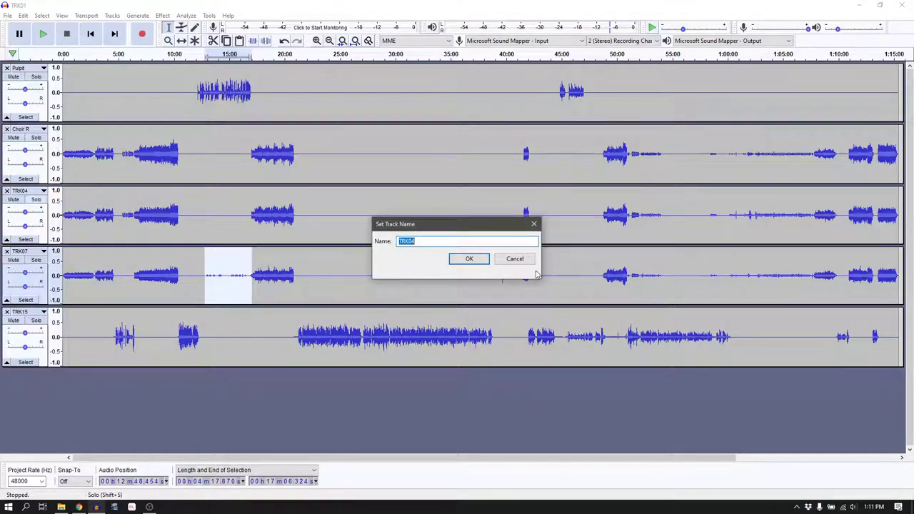
{"action": "type", "text": "C"}
{"action": "type", "text": "hou"}
{"action": "key", "text": "BackSpace"}
{"action": "type", "text": "ir R"}
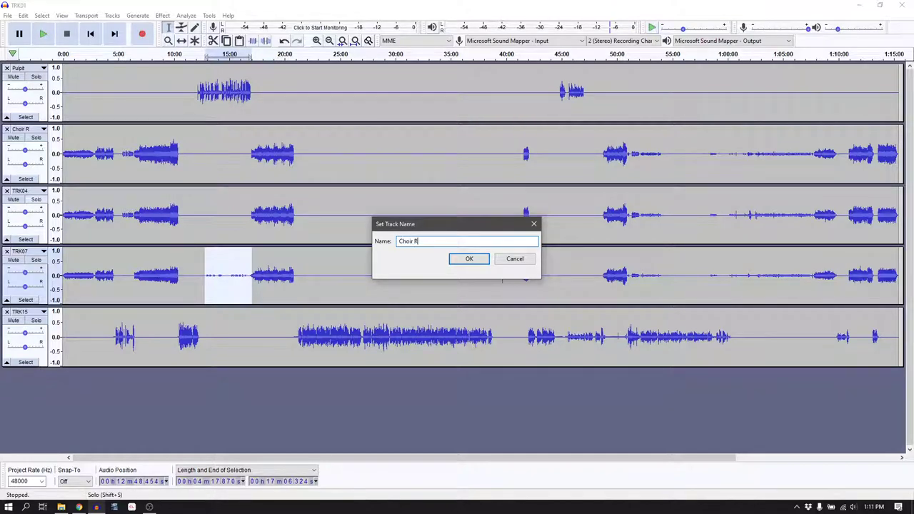
{"action": "left_click", "coordinate": [469, 259]}
Rename the track directly below Pulpit as Choir l
{"action": "left_click", "coordinate": [29, 130]}
{"action": "left_click", "coordinate": [32, 142]}
{"action": "left_click", "coordinate": [453, 241]}
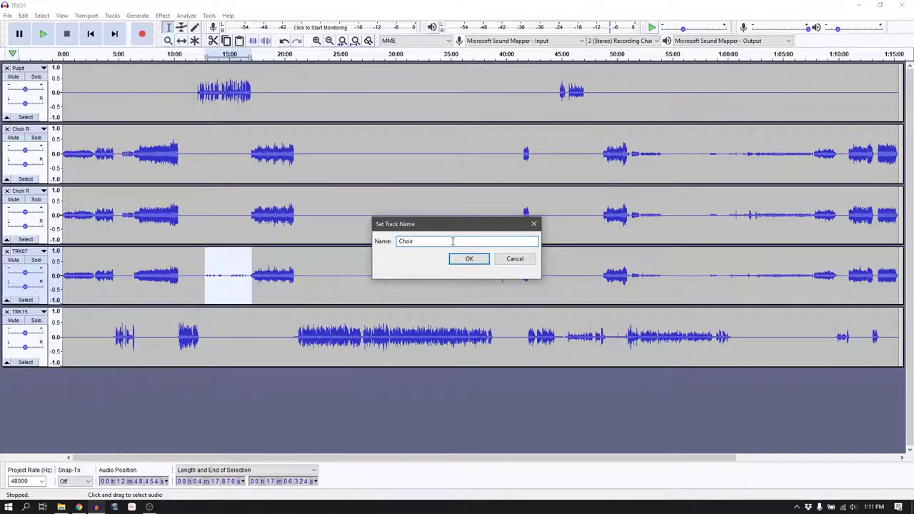
{"action": "type", "text": "L"}
{"action": "key", "text": "Return"}
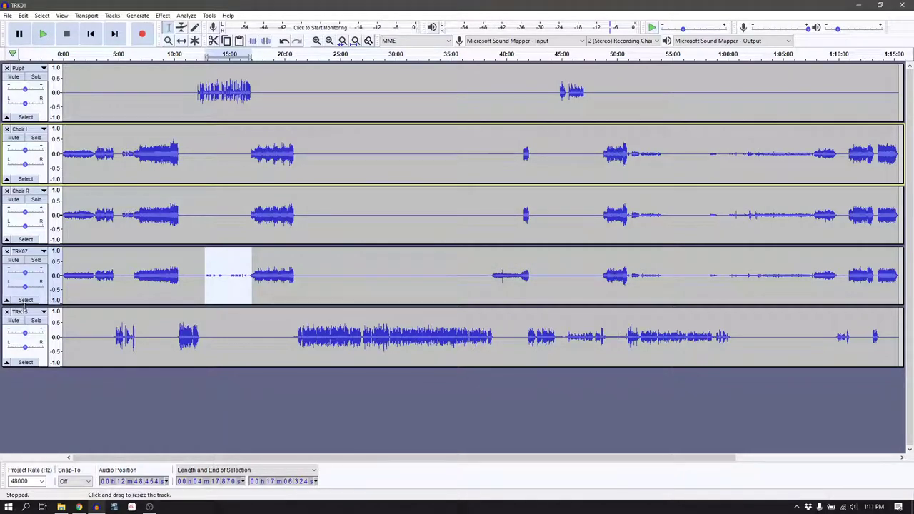
Rename the TRK07 track as OVR Choir
{"action": "left_click", "coordinate": [31, 253]}
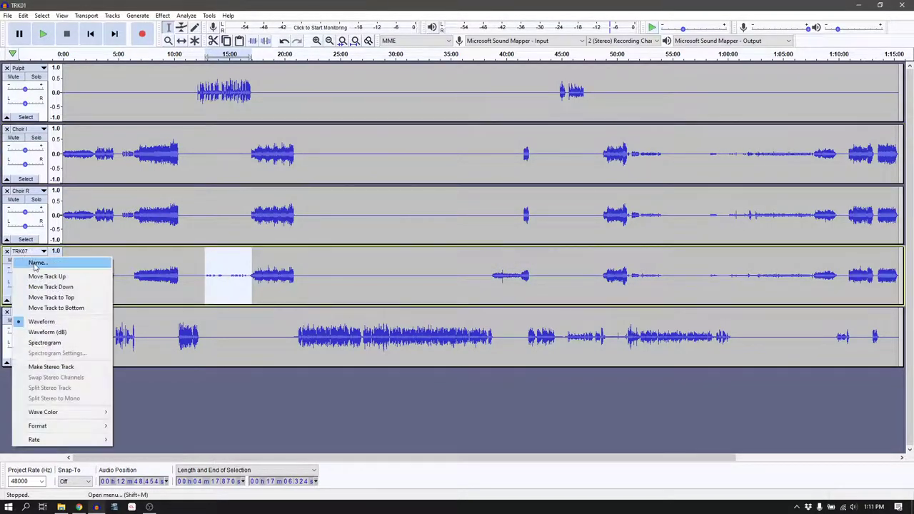
{"action": "left_click", "coordinate": [35, 265]}
{"action": "type", "text": "V"}
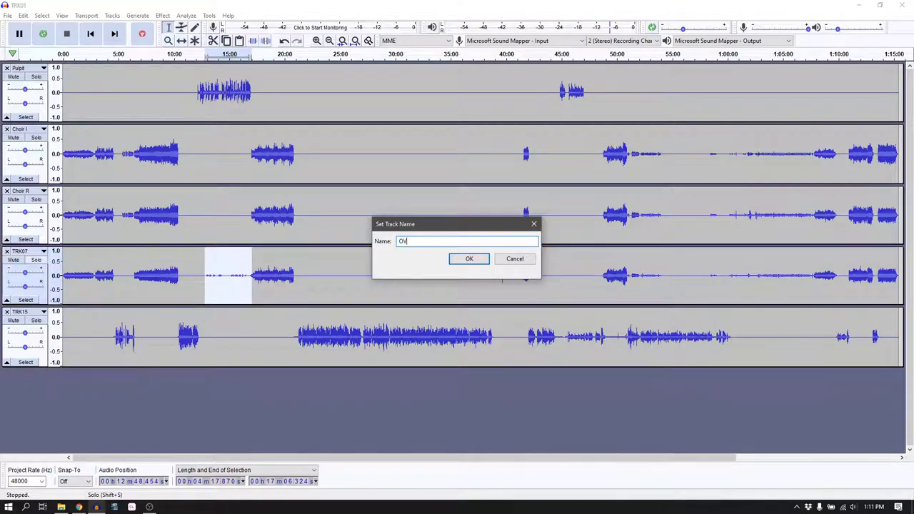
{"action": "type", "text": "R Choir"}
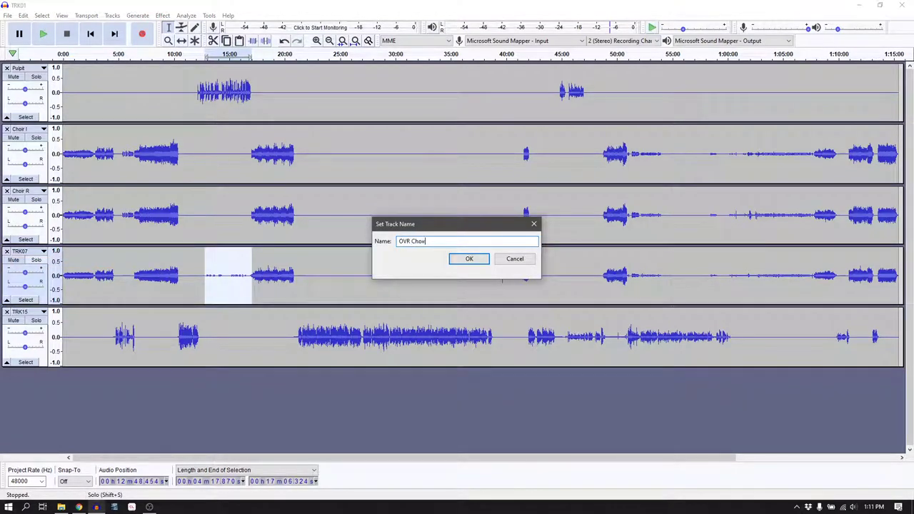
{"action": "key", "text": "Return"}
Rename the TRK15 track with the title Rev and the minister's first name
{"action": "left_click", "coordinate": [29, 312]}
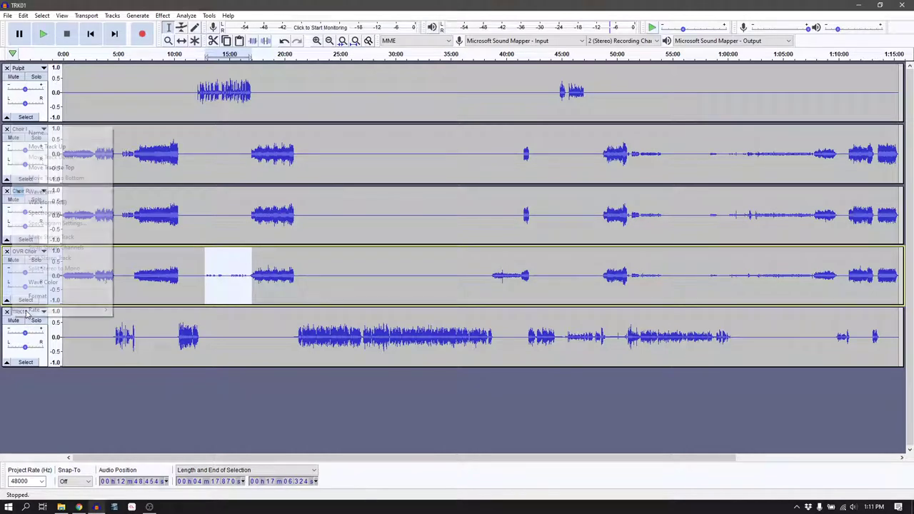
{"action": "left_click", "coordinate": [38, 133]}
{"action": "type", "text": "RE"}
{"action": "key", "text": "BackSpace"}
{"action": "type", "text": "e"}
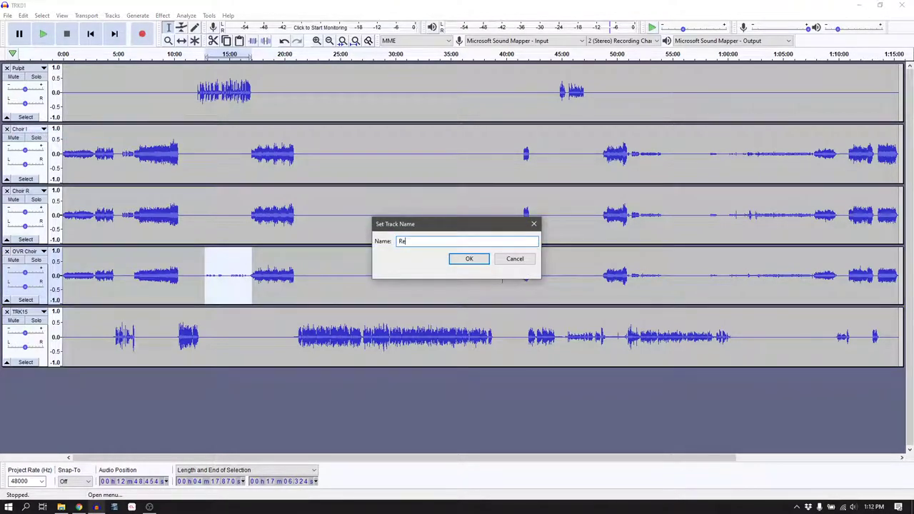
{"action": "type", "text": "v John"}
{"action": "left_click", "coordinate": [472, 260]}
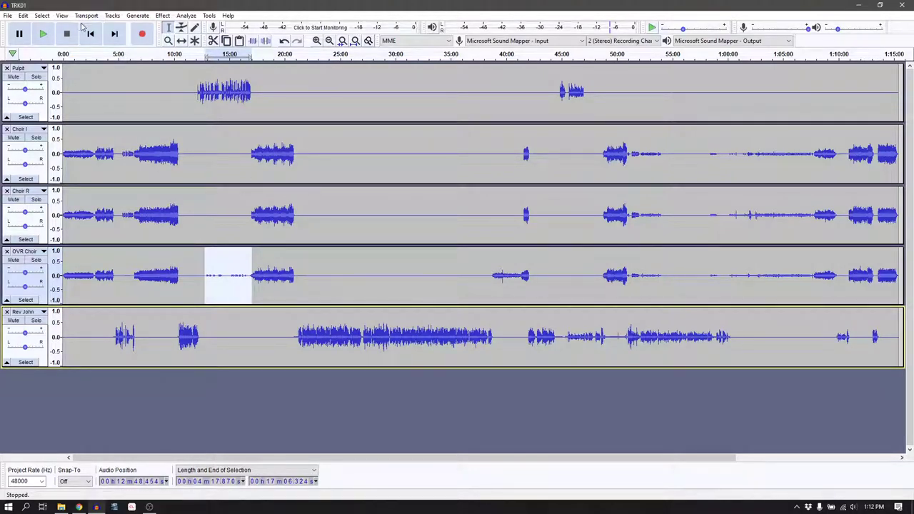
Briefly play the selected passage, return to the project start and listen to the opening of the recording
{"action": "left_click", "coordinate": [43, 35]}
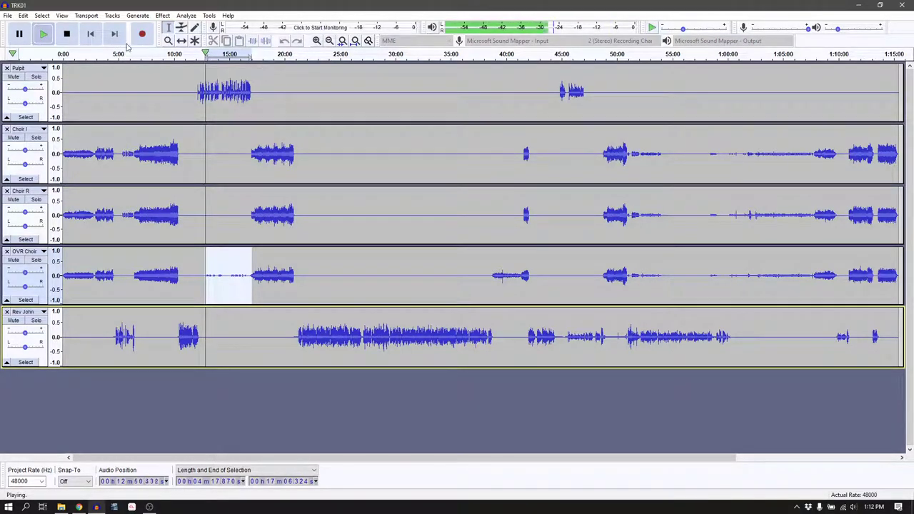
{"action": "left_click", "coordinate": [66, 34]}
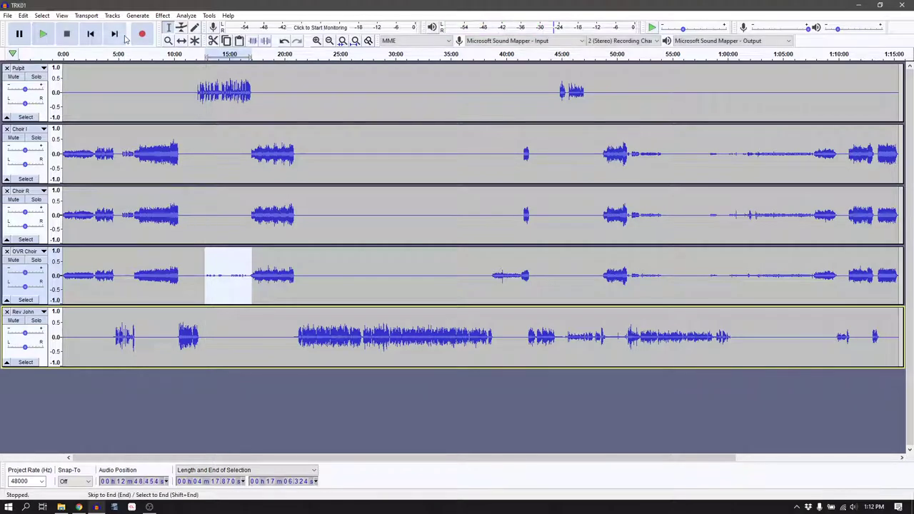
{"action": "key", "text": "Home"}
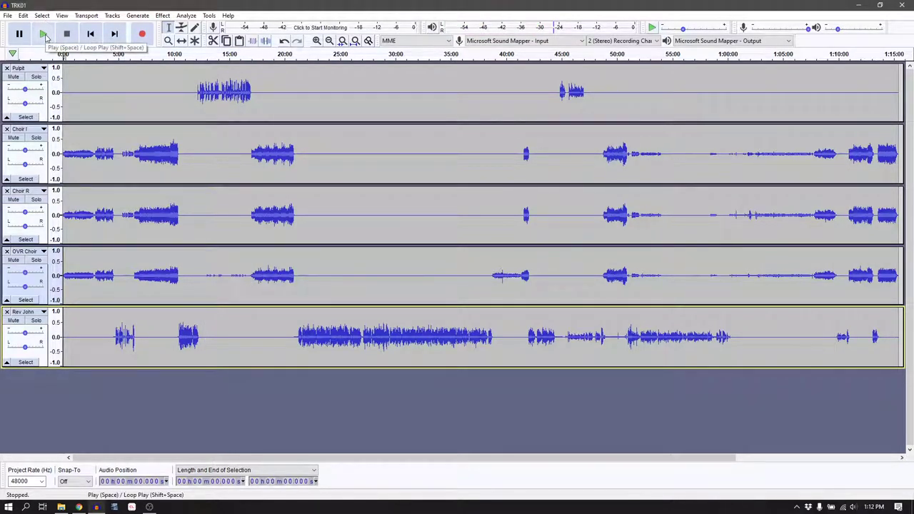
{"action": "left_click", "coordinate": [44, 34]}
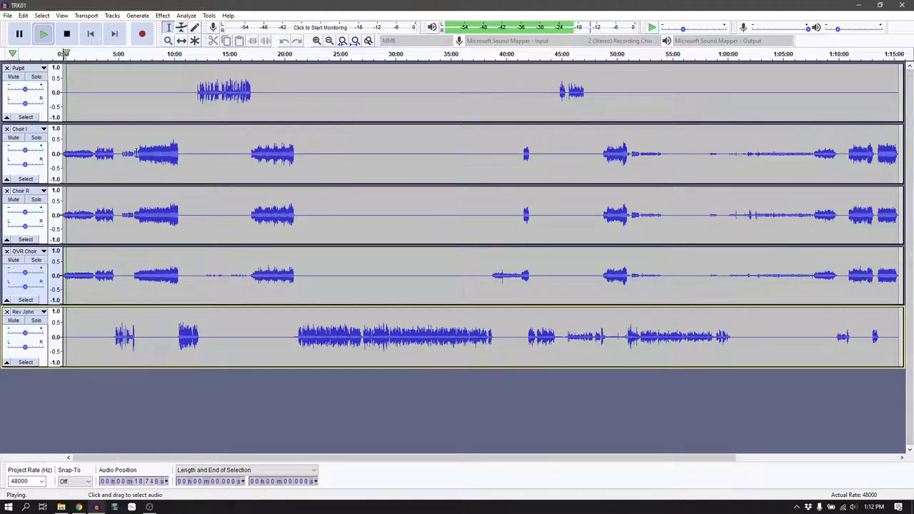
{"action": "left_click", "coordinate": [66, 33]}
Zoom all tracks to roughly the first 4 min 25 s and play from the quiet gap at about 2:45
{"action": "left_click_drag", "start_coordinate": [111, 87], "coordinate": [58, 325]}
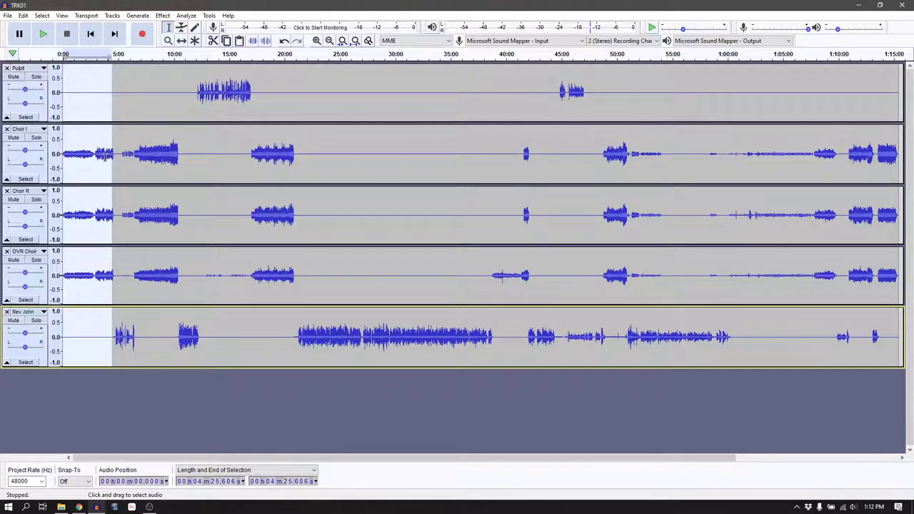
{"action": "left_click", "coordinate": [344, 41]}
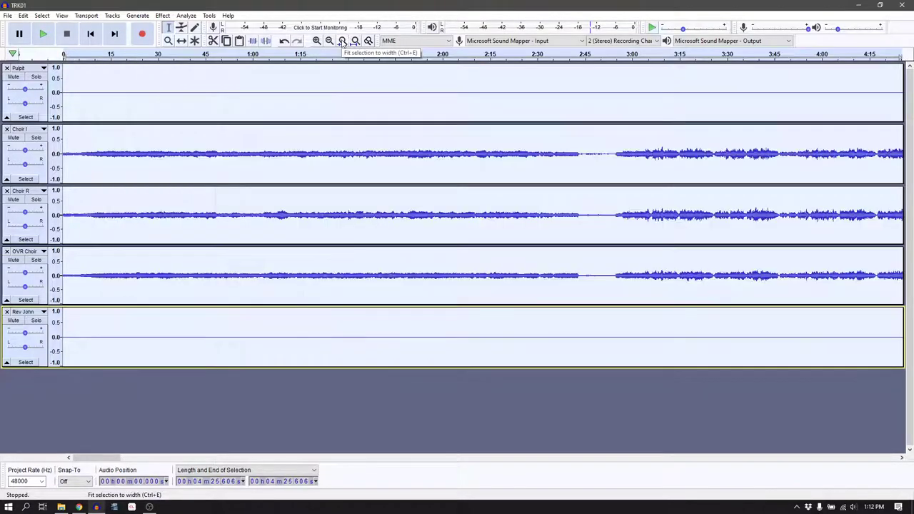
{"action": "left_click", "coordinate": [586, 54]}
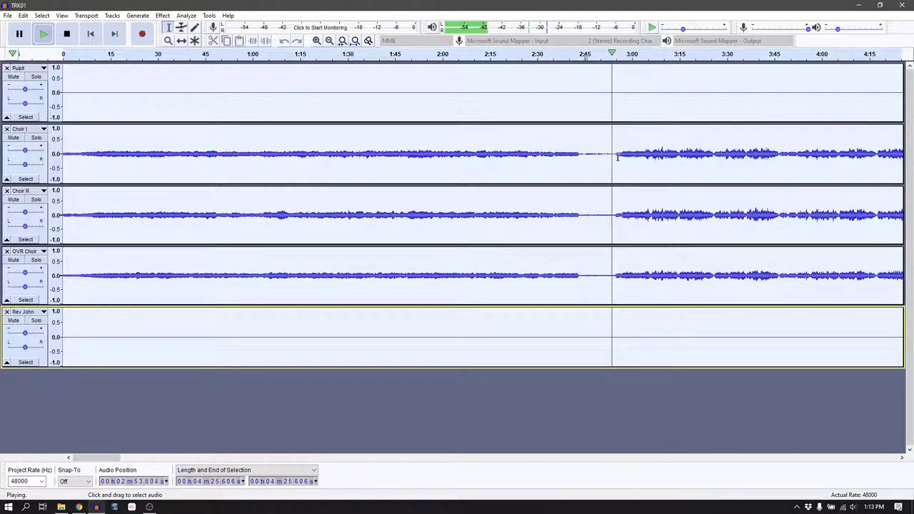
Delete the opening section from 0 to 2 min 53.758 s across all five tracks
{"action": "left_click", "coordinate": [612, 91]}
{"action": "left_click_drag", "start_coordinate": [610, 130], "coordinate": [85, 317]}
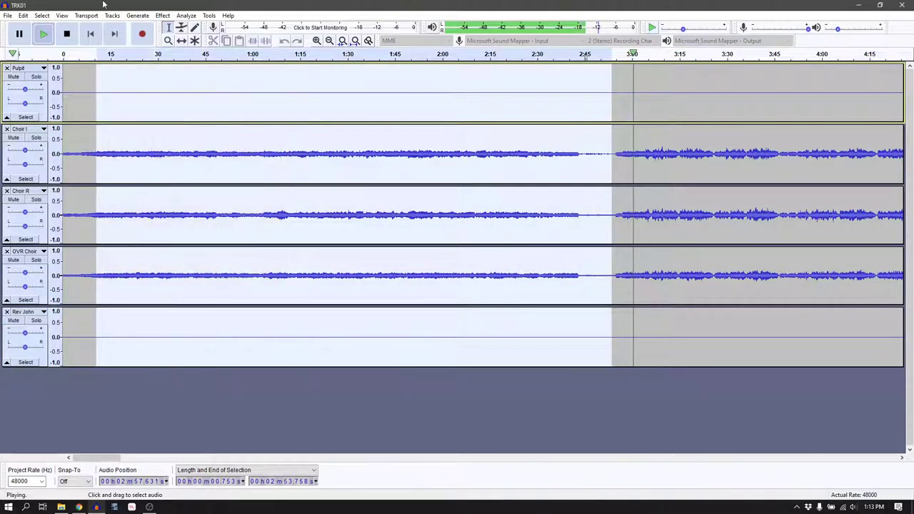
{"action": "left_click", "coordinate": [68, 33]}
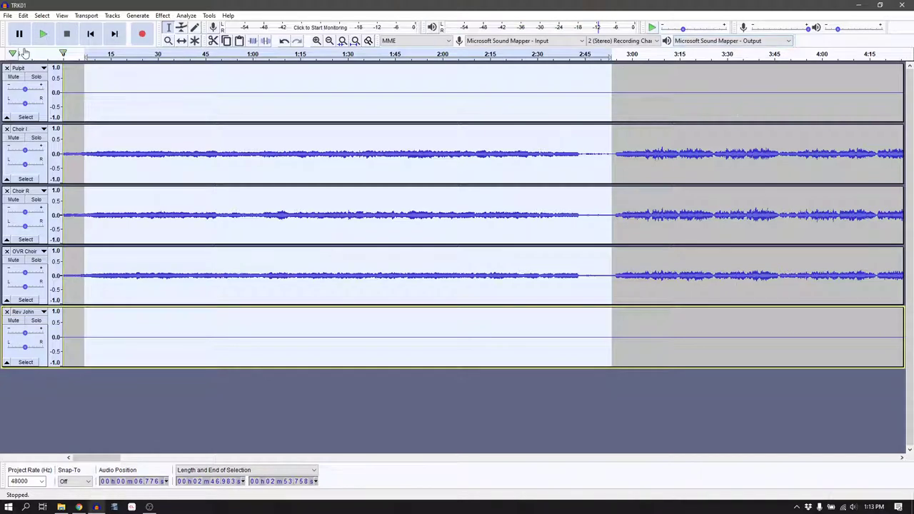
{"action": "left_click_drag", "start_coordinate": [91, 73], "coordinate": [18, 85]}
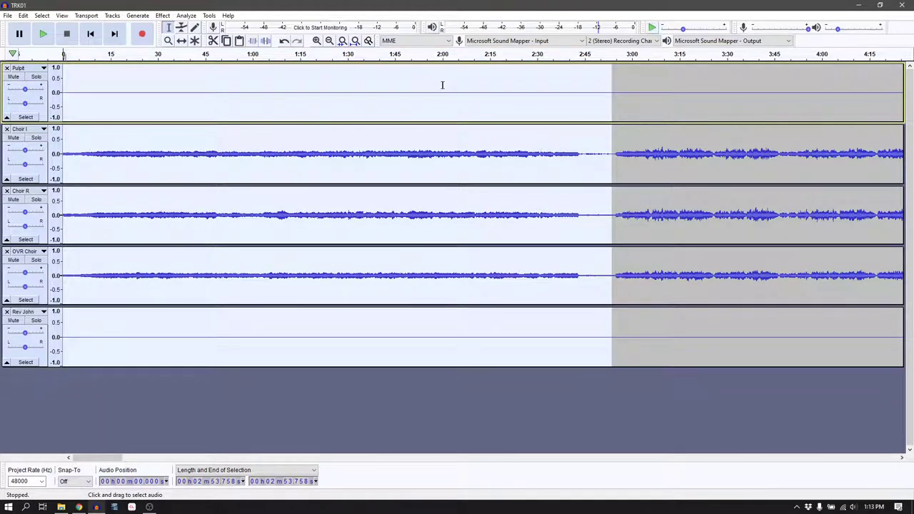
{"action": "key", "text": "ctrl+z"}
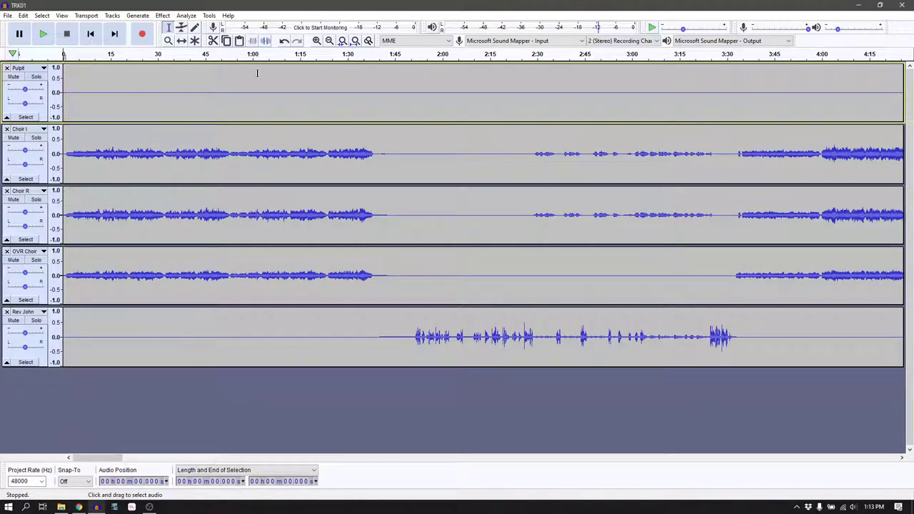
{"action": "left_click", "coordinate": [355, 41]}
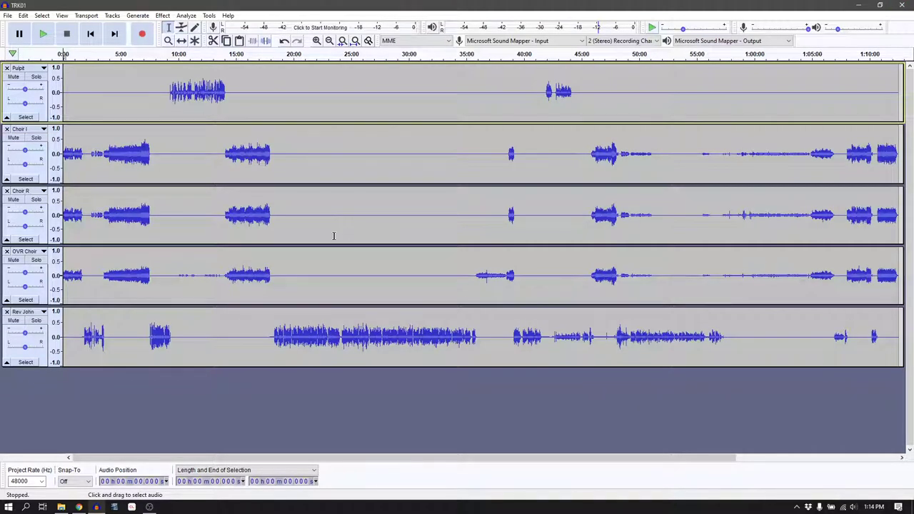
Play the recording from about 1:00 and from about 1:46 to check the transition from the opening music to the speech
{"action": "left_click", "coordinate": [75, 55]}
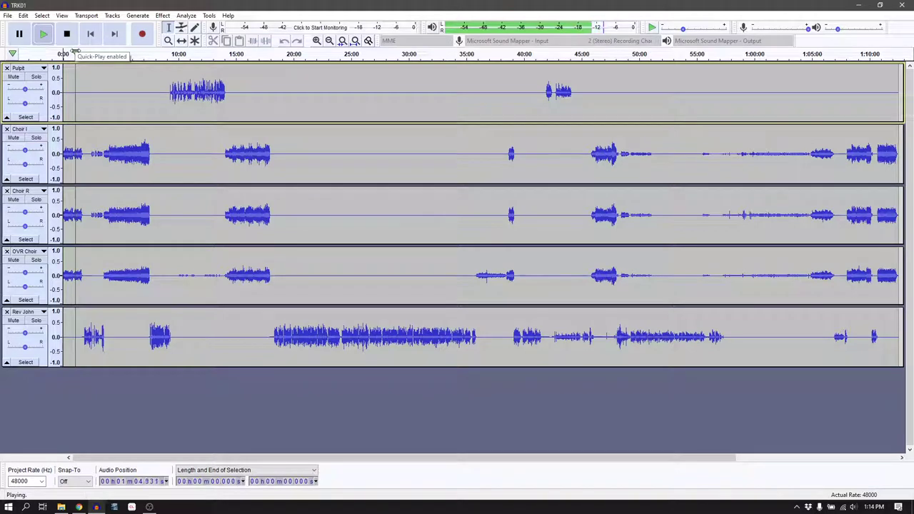
{"action": "left_click", "coordinate": [66, 34]}
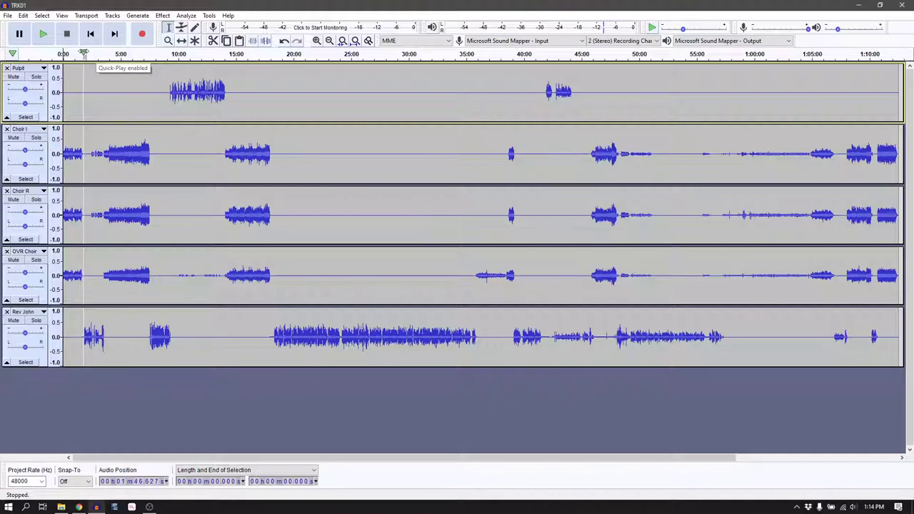
{"action": "left_click", "coordinate": [83, 53]}
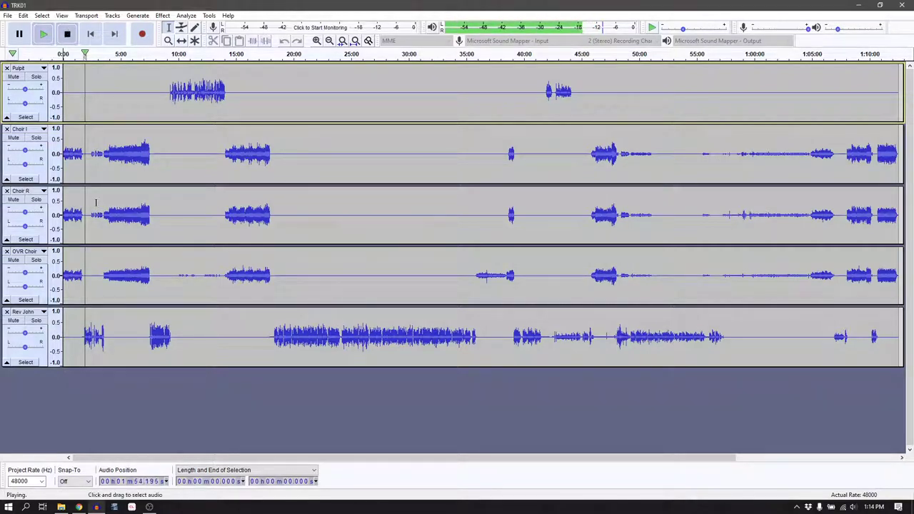
{"action": "left_click", "coordinate": [66, 34]}
Select the 12.314 s gap starting at 1 min 38.457 s across all tracks and show selections as Start and Length of Selection
{"action": "left_click_drag", "start_coordinate": [77, 165], "coordinate": [96, 286]}
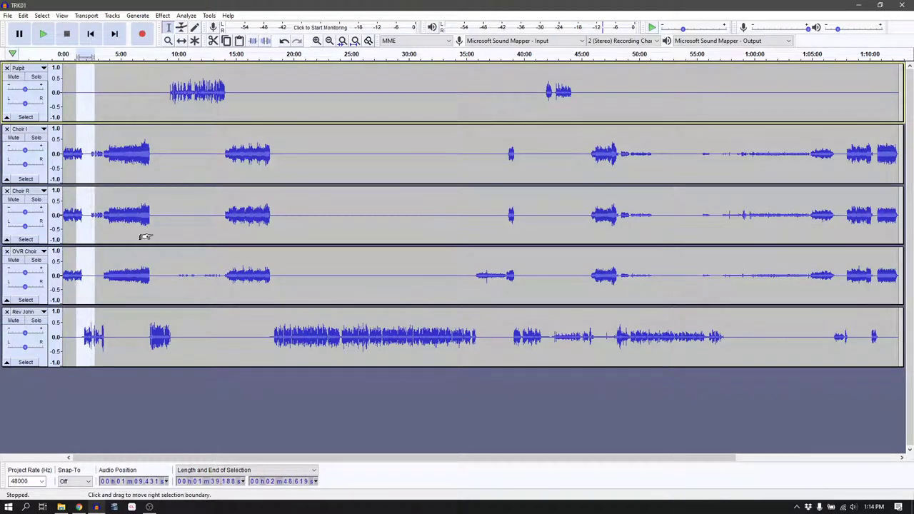
{"action": "left_click", "coordinate": [341, 41]}
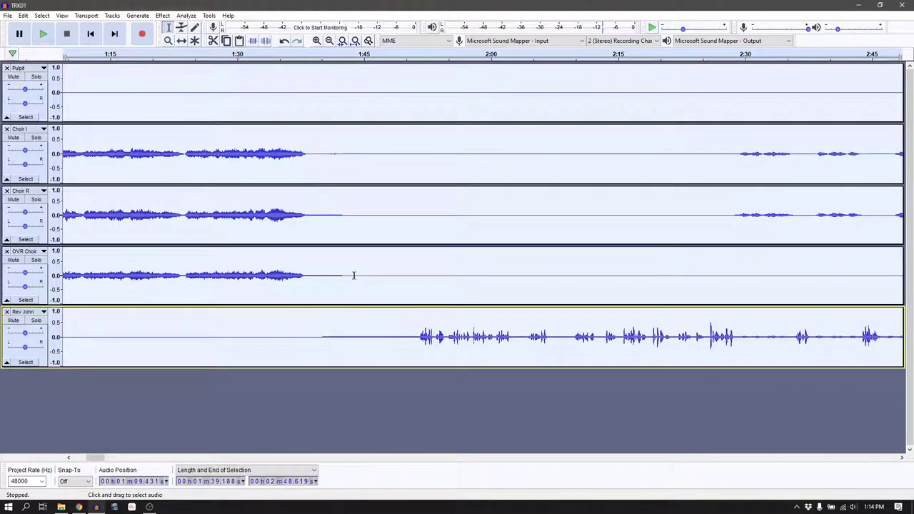
{"action": "left_click_drag", "start_coordinate": [308, 79], "coordinate": [412, 351]}
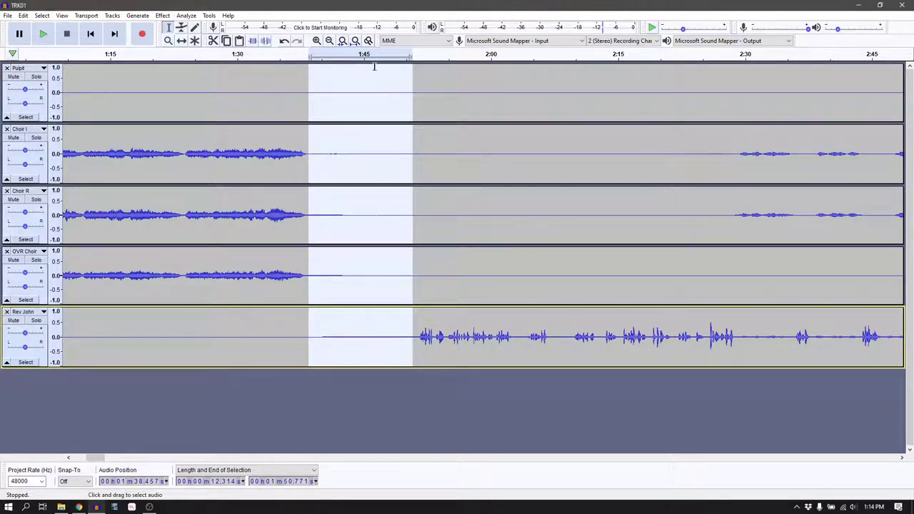
{"action": "left_click", "coordinate": [255, 473]}
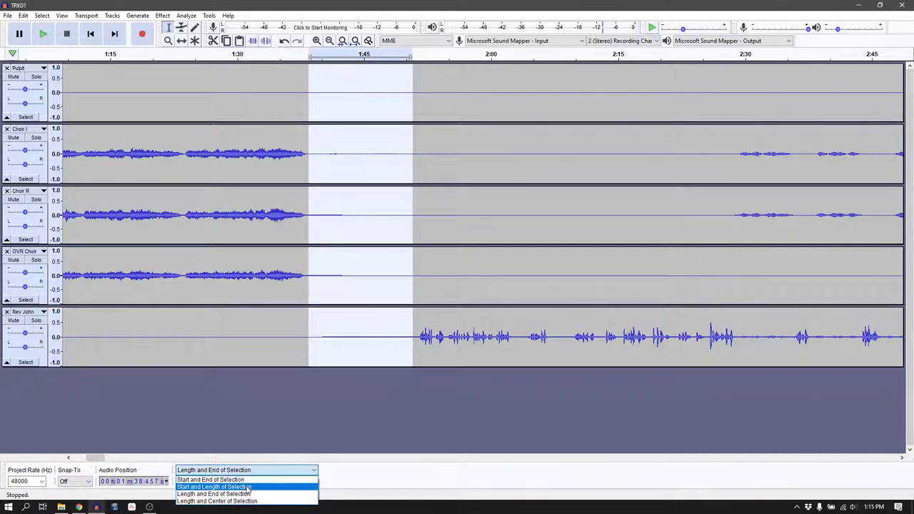
{"action": "left_click", "coordinate": [247, 487]}
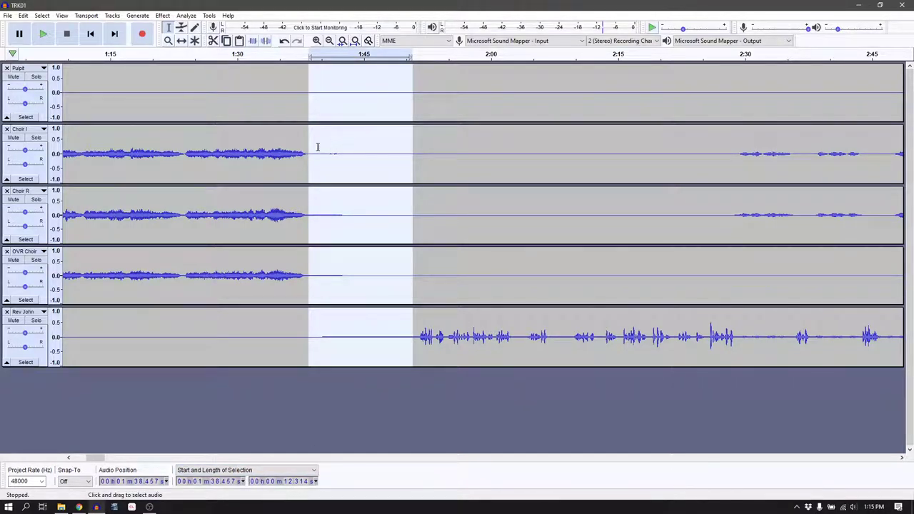
Listen to the selected gap after the opening music, playing it twice from its start
{"action": "key", "text": "space"}
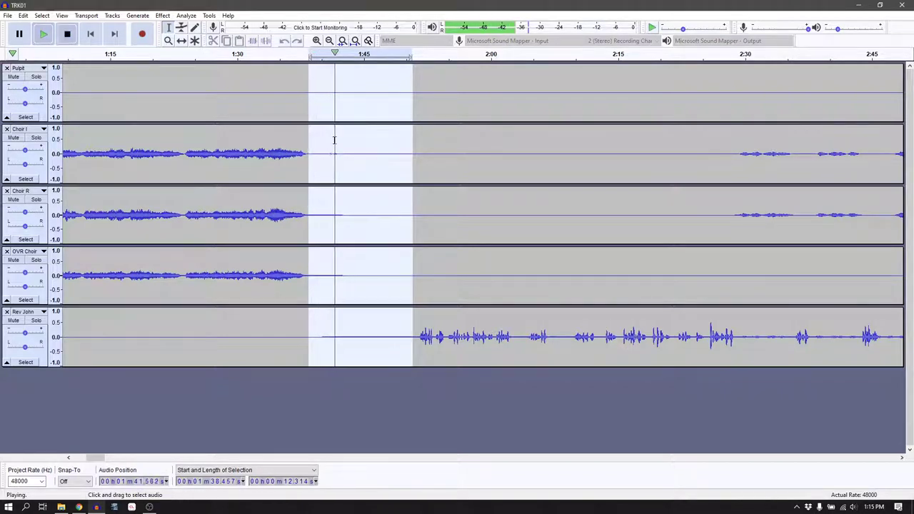
{"action": "key", "text": "space"}
{"action": "key", "text": "space"}
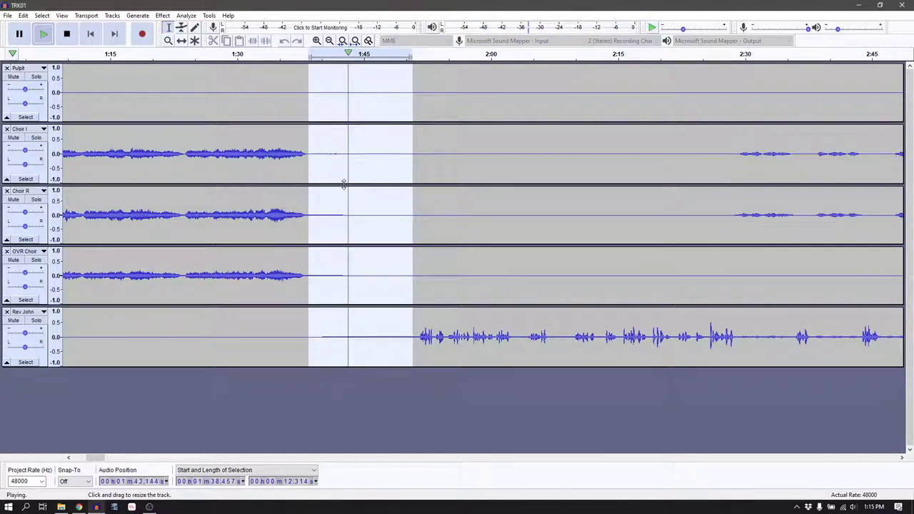
{"action": "key", "text": "space"}
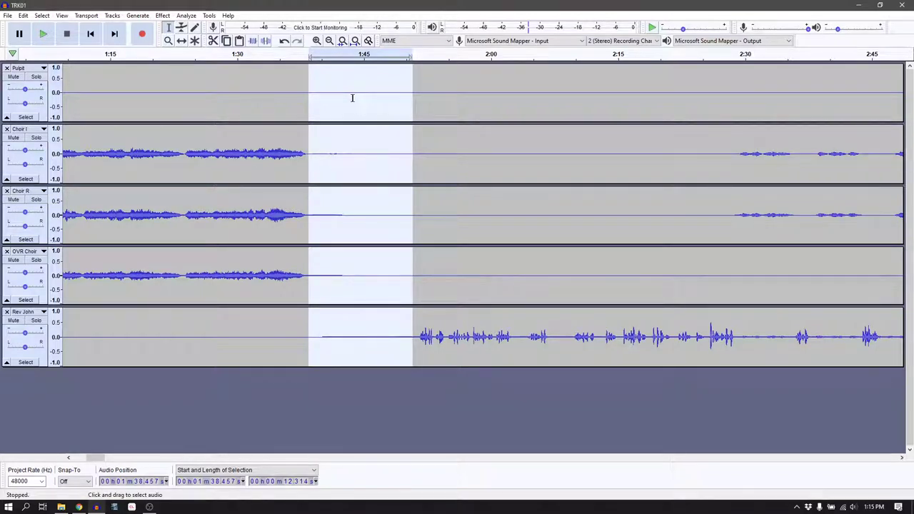
Delete the 12.370 s gap starting at 1 min 38.457 s across all five tracks
{"action": "left_click", "coordinate": [310, 191]}
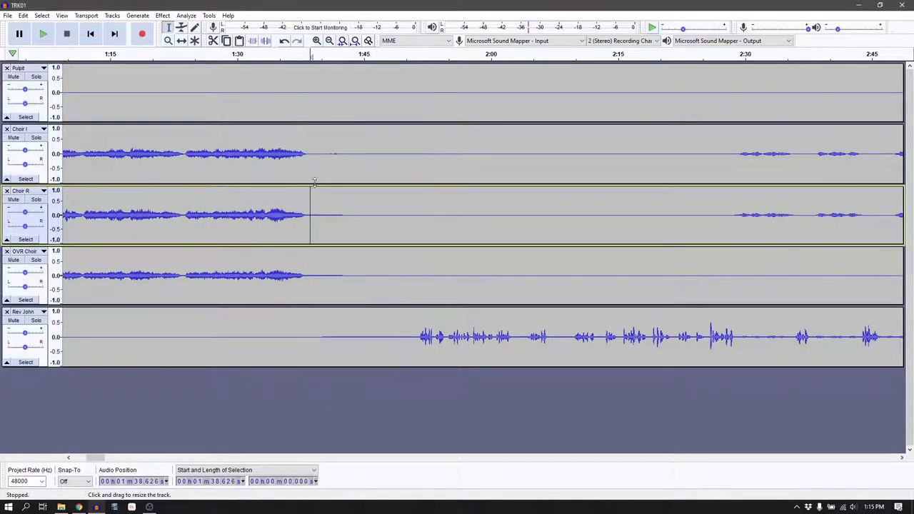
{"action": "left_click_drag", "start_coordinate": [309, 89], "coordinate": [413, 361]}
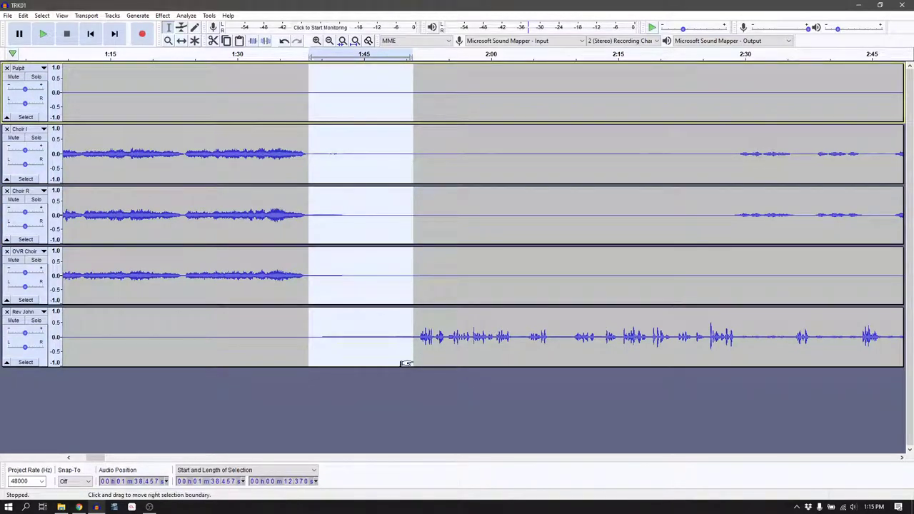
{"action": "key", "text": "Delete"}
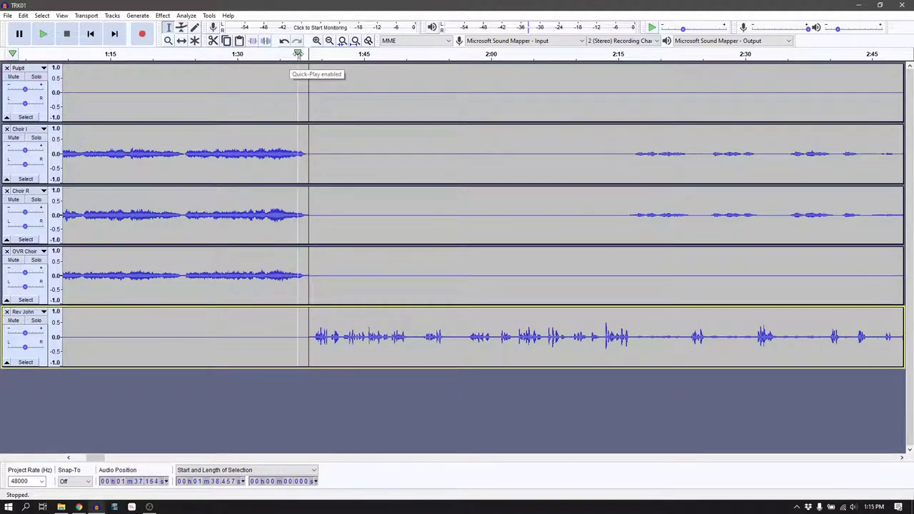
Play across the cut from about 1:37 to check the join, and fit the whole project in view
{"action": "left_click", "coordinate": [298, 54]}
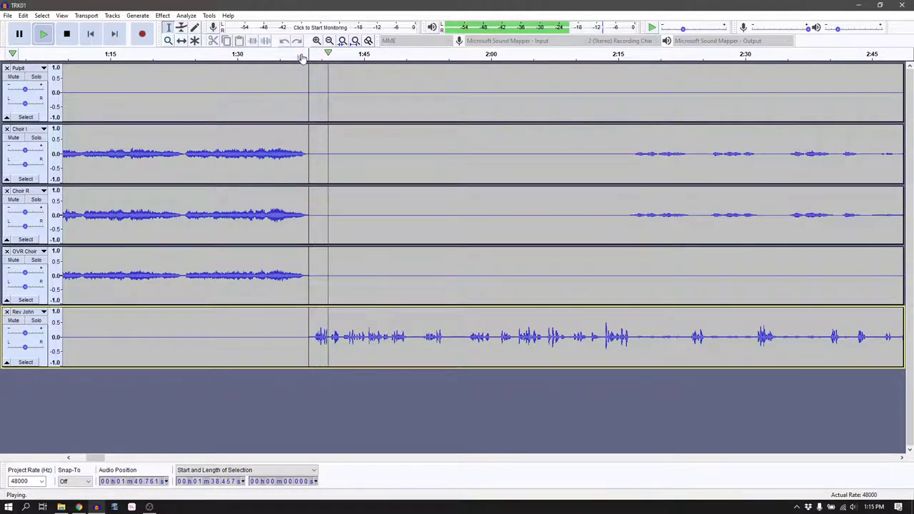
{"action": "left_click", "coordinate": [71, 36]}
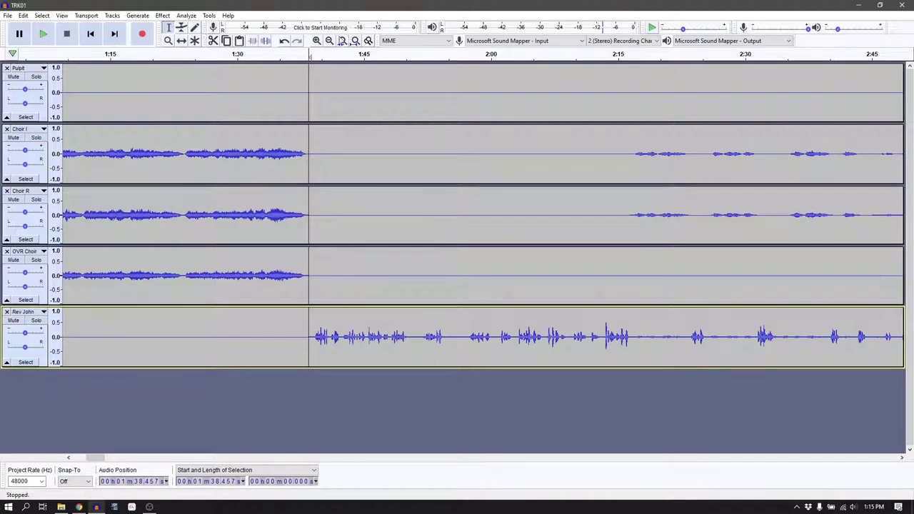
{"action": "left_click", "coordinate": [355, 41]}
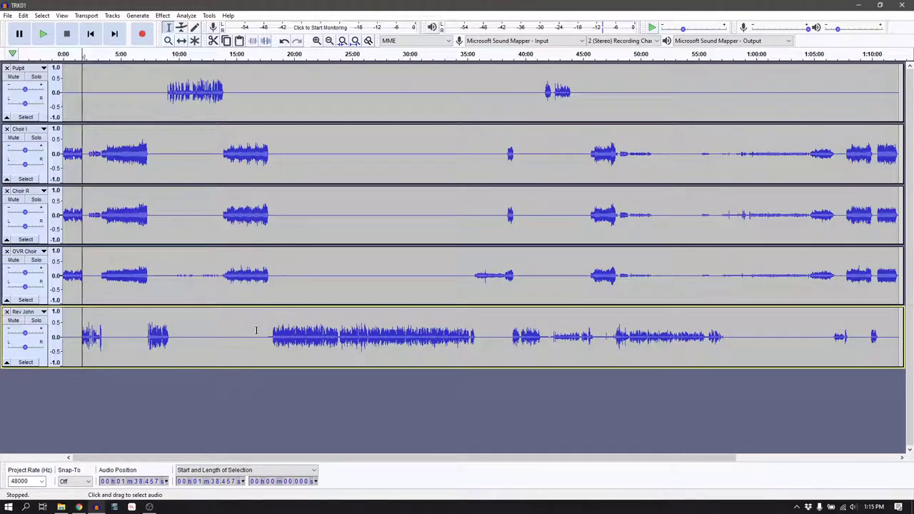
Delete the 23.773 s gap starting at 17 min 44.895 s, between the choir's end and the minister's speech, across all five tracks
{"action": "left_click_drag", "start_coordinate": [263, 77], "coordinate": [287, 336]}
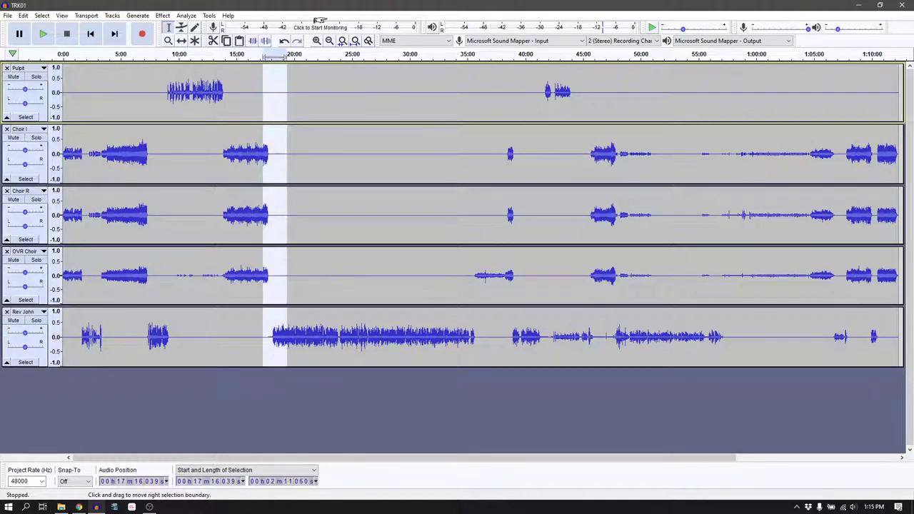
{"action": "left_click", "coordinate": [343, 40]}
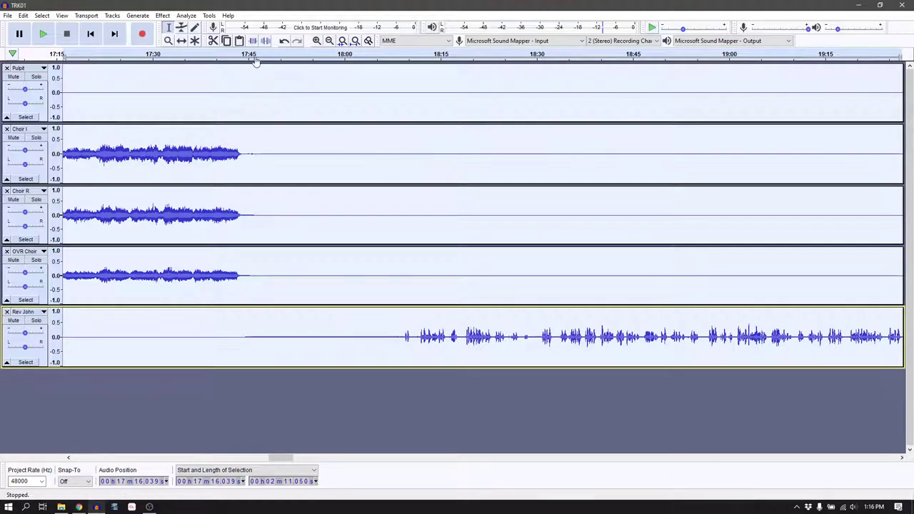
{"action": "left_click_drag", "start_coordinate": [250, 76], "coordinate": [402, 342]}
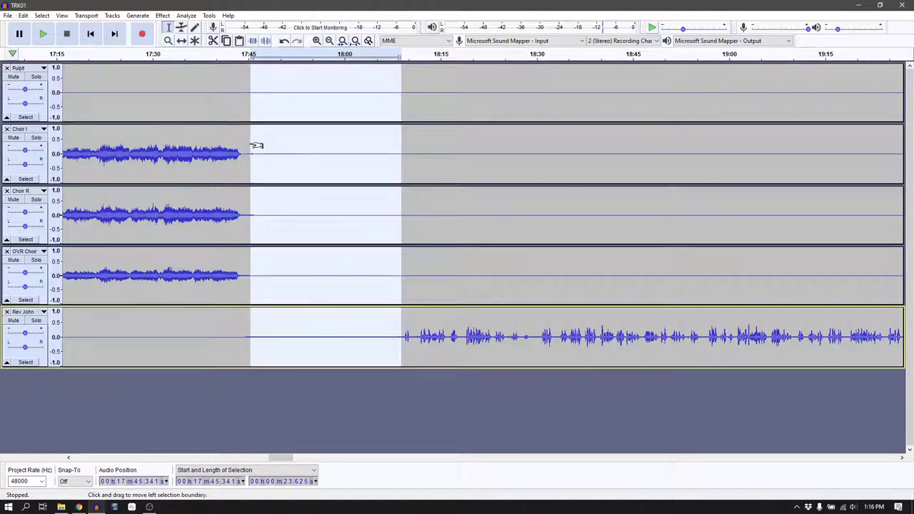
{"action": "left_click_drag", "start_coordinate": [250, 146], "coordinate": [249, 148]}
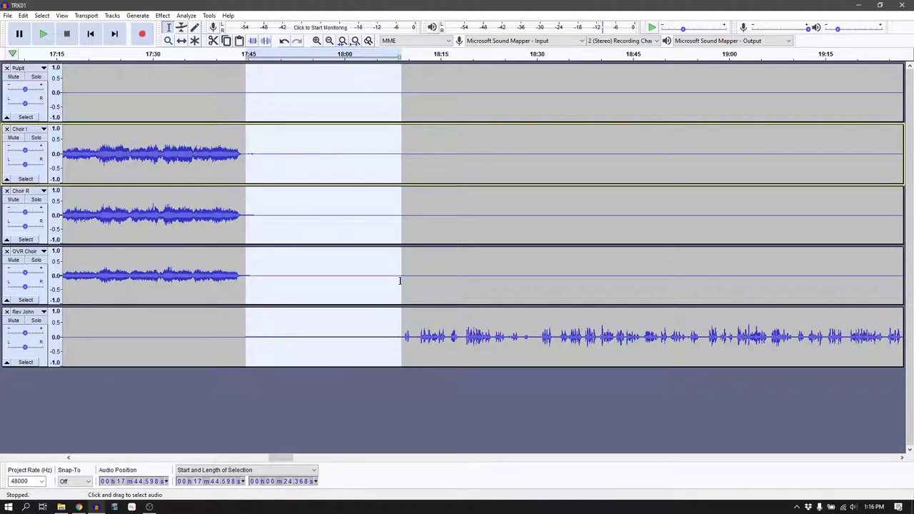
{"action": "left_click_drag", "start_coordinate": [394, 286], "coordinate": [393, 259]}
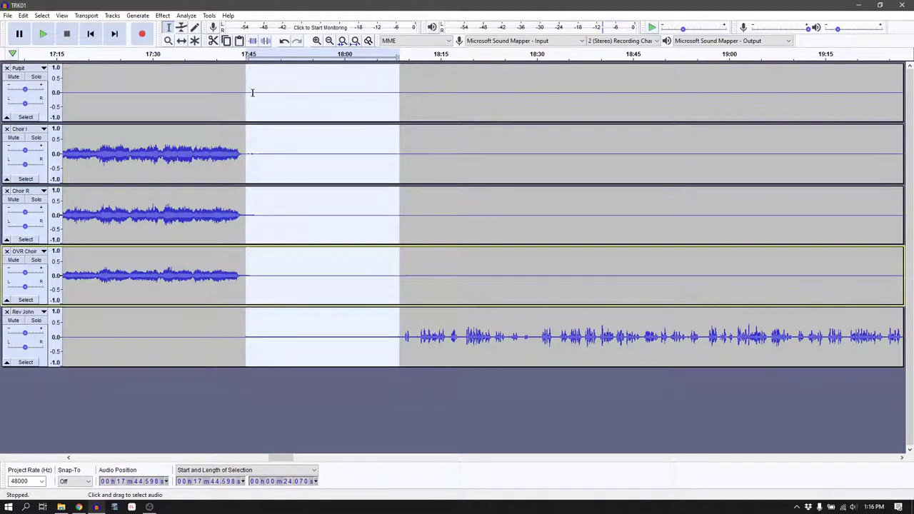
{"action": "left_click_drag", "start_coordinate": [252, 100], "coordinate": [255, 100]}
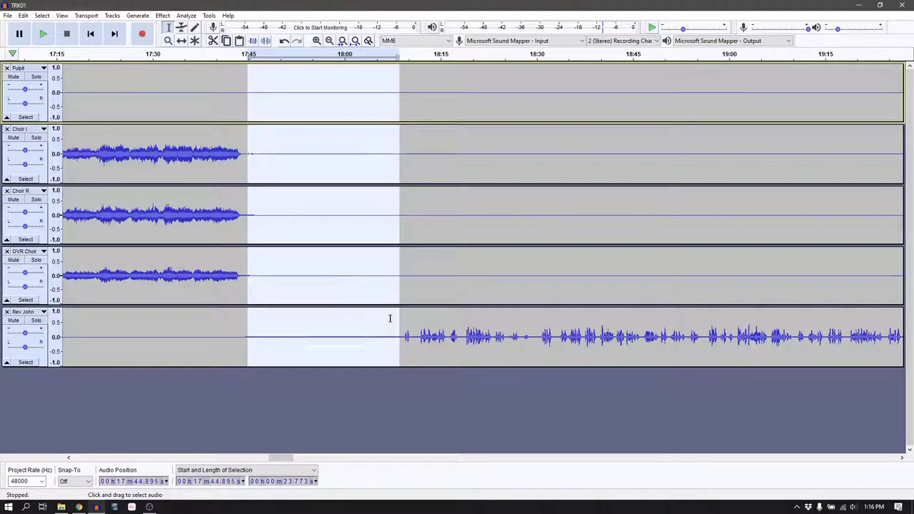
{"action": "key", "text": "Delete"}
Play across the cut from just before 17:45 to check the join, and show the full recording again
{"action": "left_click", "coordinate": [238, 54]}
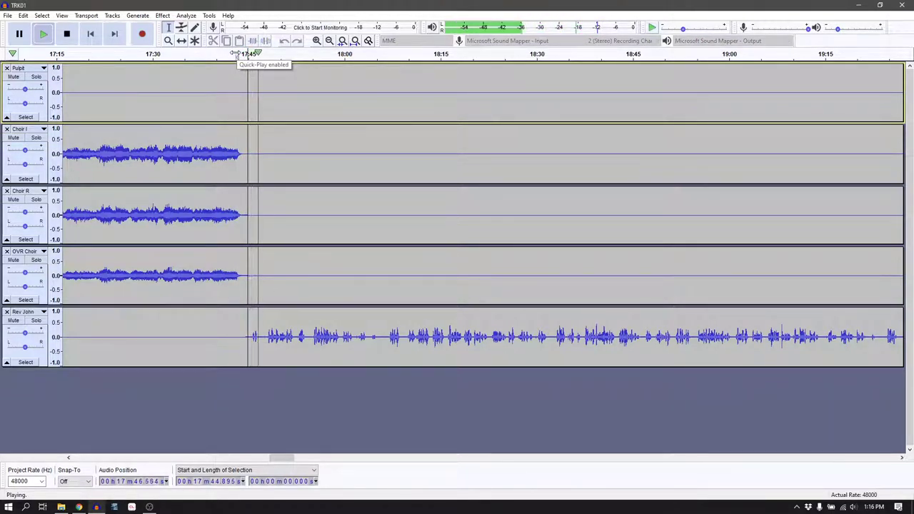
{"action": "left_click", "coordinate": [66, 33]}
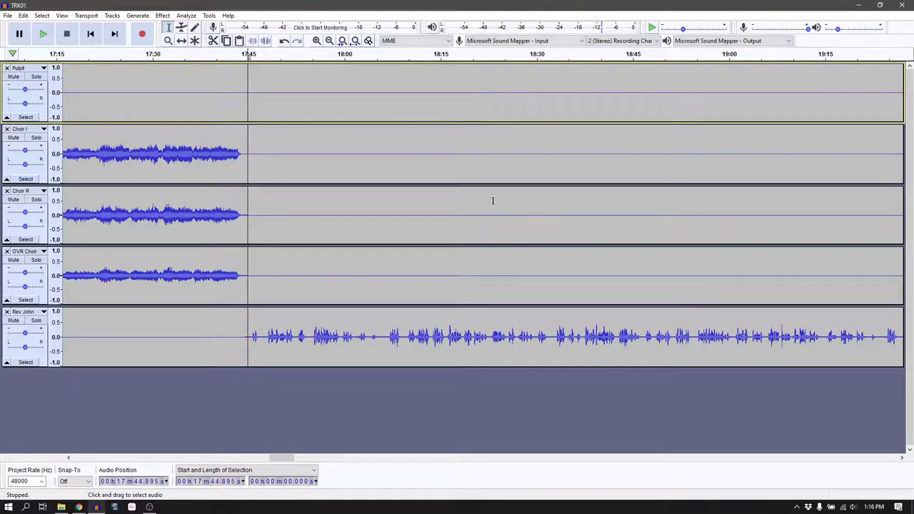
{"action": "left_click", "coordinate": [357, 43]}
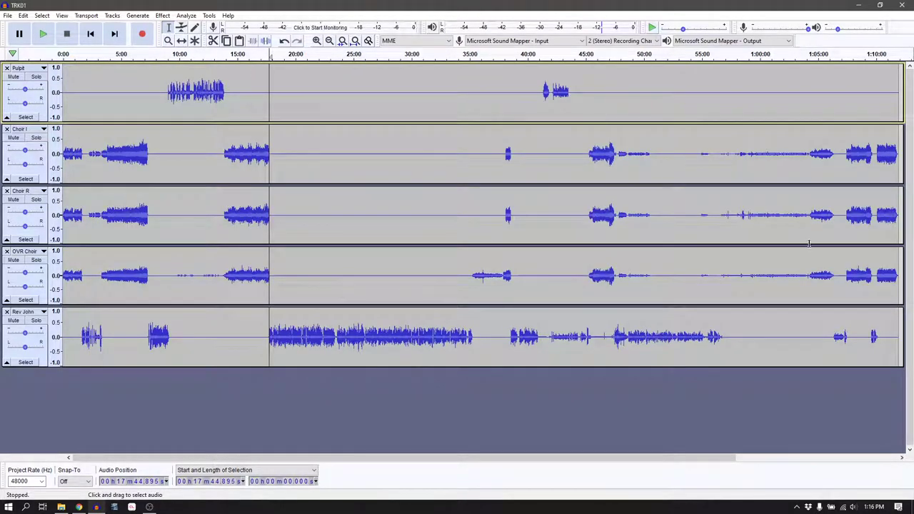
Play from 35 min 12.368 s, where the quiet OVR Choir passage starts, and raise the system volume to hear it better
{"action": "left_click", "coordinate": [471, 275]}
{"action": "key", "text": "space"}
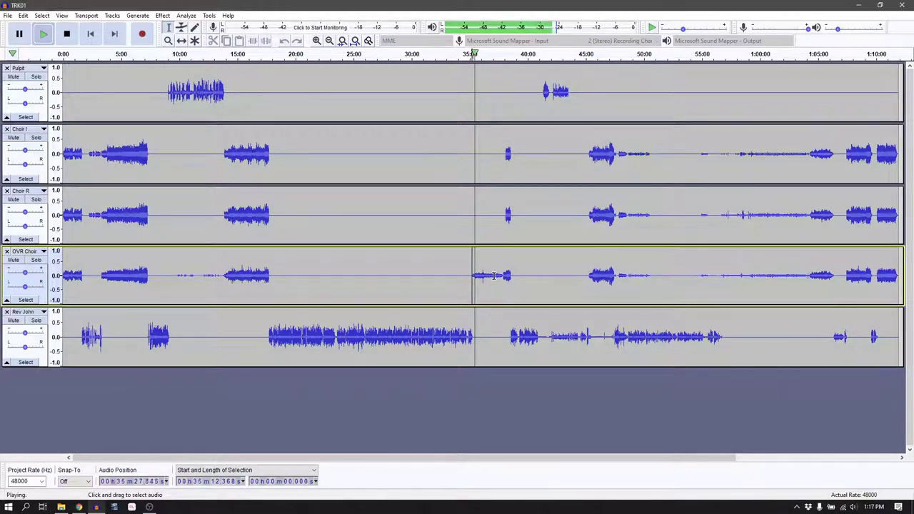
{"action": "key", "text": "XF86AudioLowerVolume"}
{"action": "key", "text": "XF86AudioRaiseVolume"}
{"action": "key", "text": "XF86AudioRaiseVolume"}
{"action": "key", "text": "XF86AudioRaiseVolume"}
{"action": "key", "text": "XF86AudioRaiseVolume"}
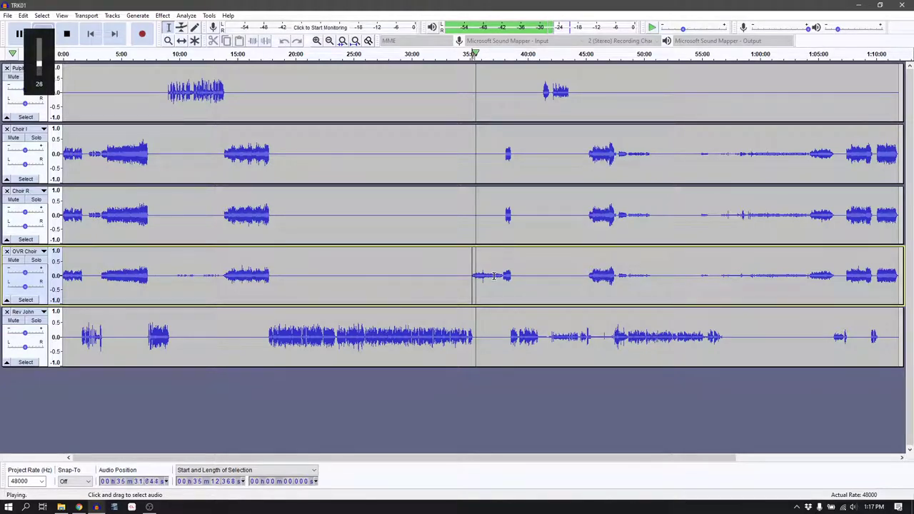
{"action": "key", "text": "XF86AudioRaiseVolume"}
{"action": "key", "text": "XF86AudioRaiseVolume"}
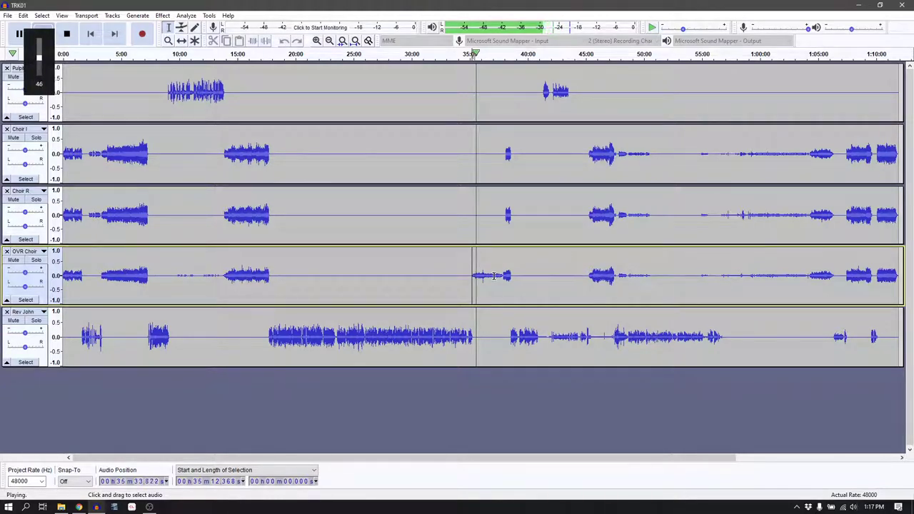
{"action": "key", "text": "XF86AudioLowerVolume"}
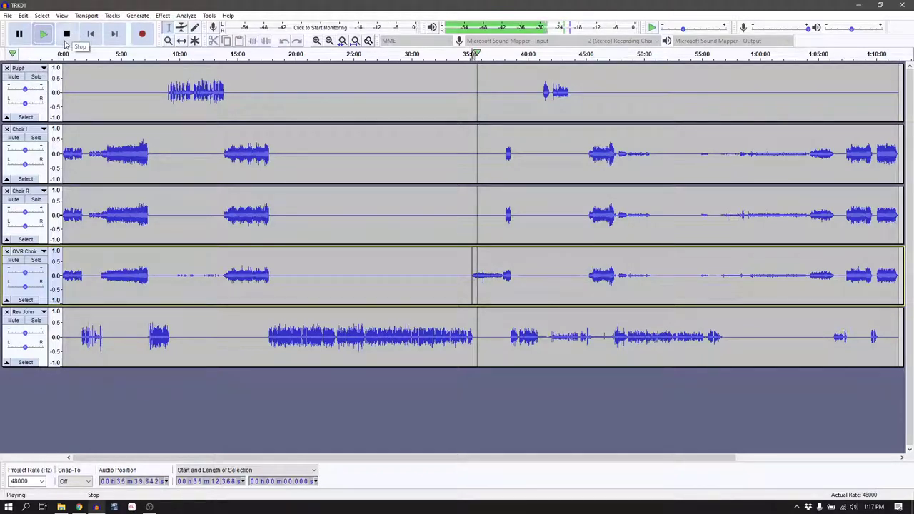
{"action": "left_click", "coordinate": [67, 39]}
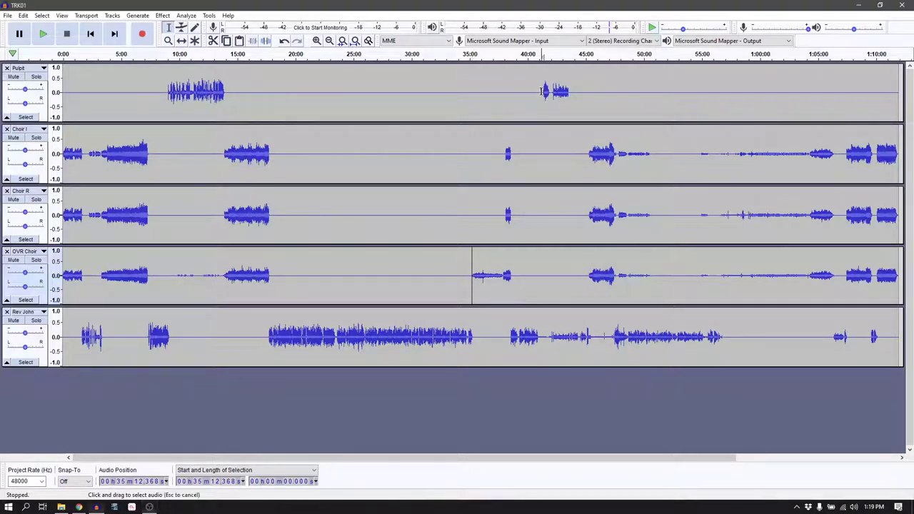
Select the second Pulpit passage from 41 min 1.560 s for 3 min 21.646 s and play from the start of its audio
{"action": "left_click", "coordinate": [541, 93]}
{"action": "left_click_drag", "start_coordinate": [540, 82], "coordinate": [578, 90]}
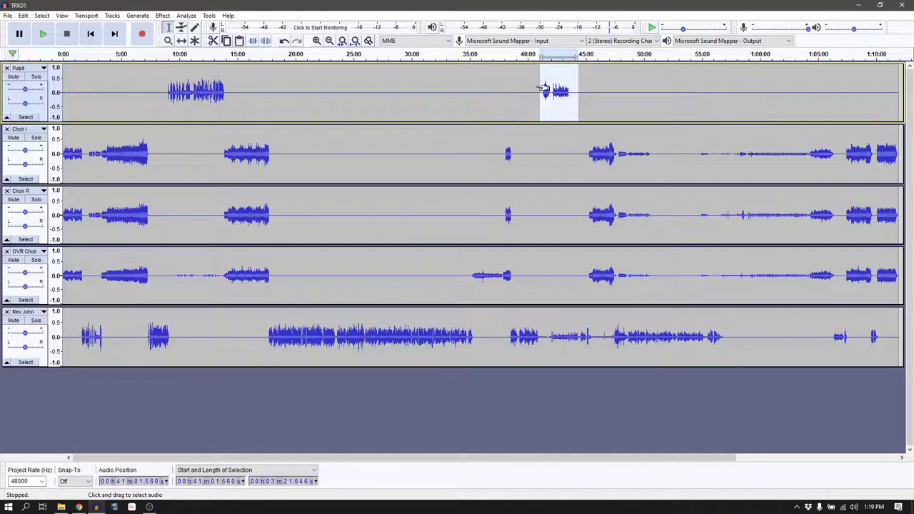
{"action": "left_click", "coordinate": [547, 55]}
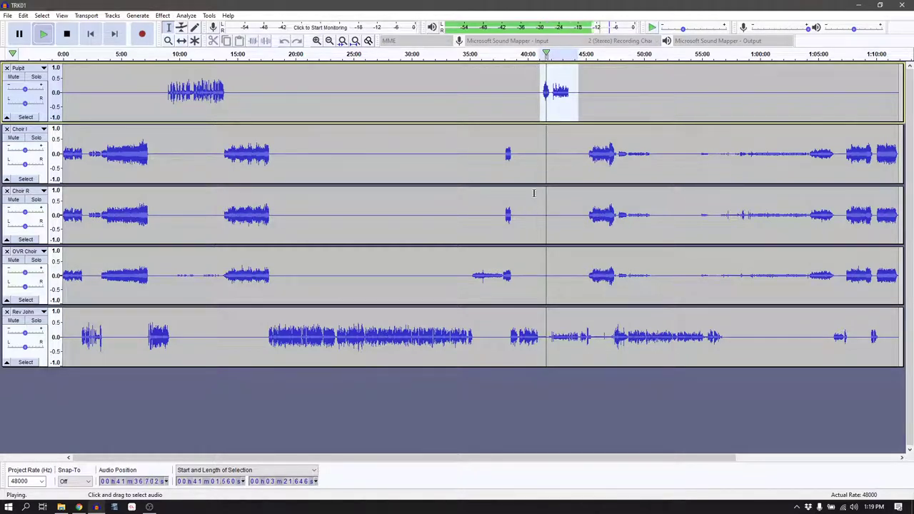
{"action": "key", "text": "space"}
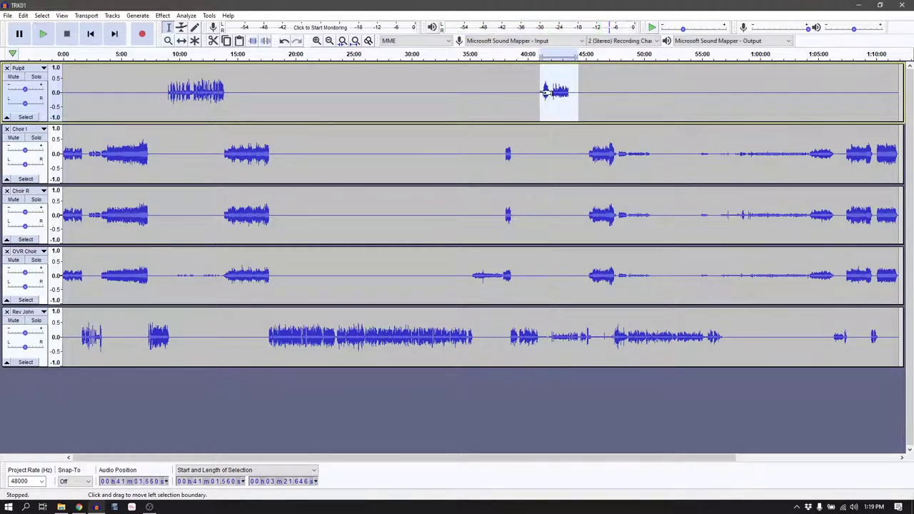
Play from 40 min 44.447 s through the gap between the minister's last words and the second Pulpit passage
{"action": "left_click_drag", "start_coordinate": [534, 87], "coordinate": [550, 339]}
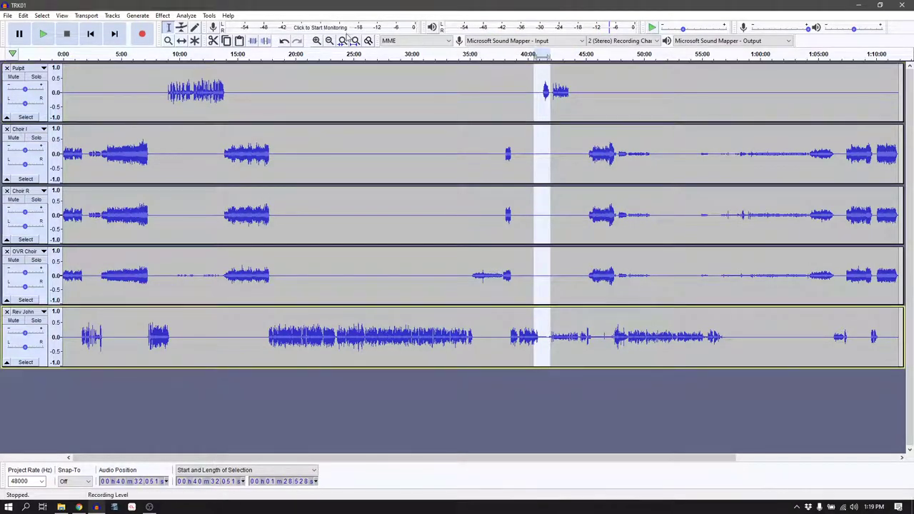
{"action": "left_click", "coordinate": [342, 43]}
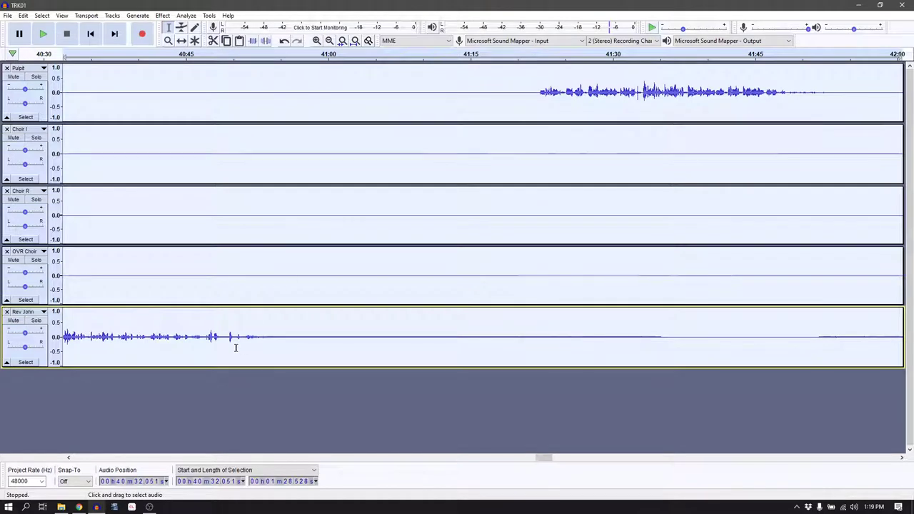
{"action": "left_click", "coordinate": [181, 339]}
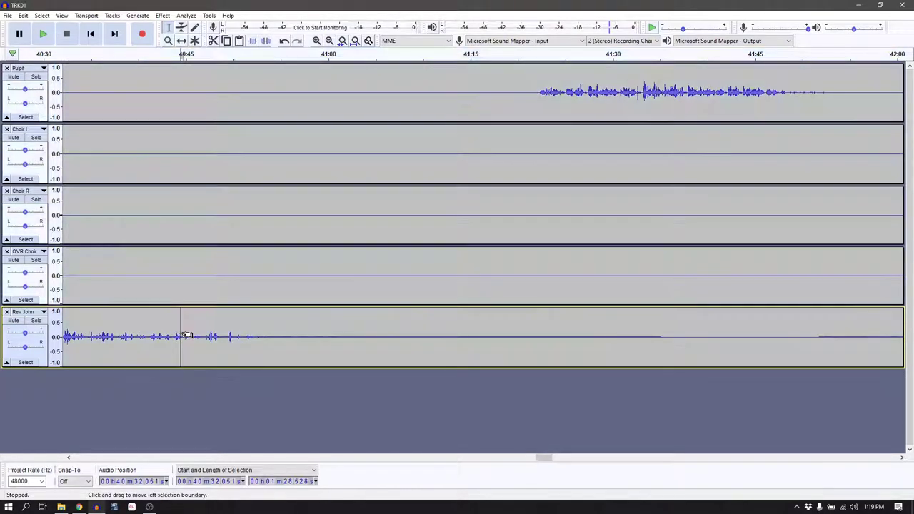
{"action": "key", "text": "space"}
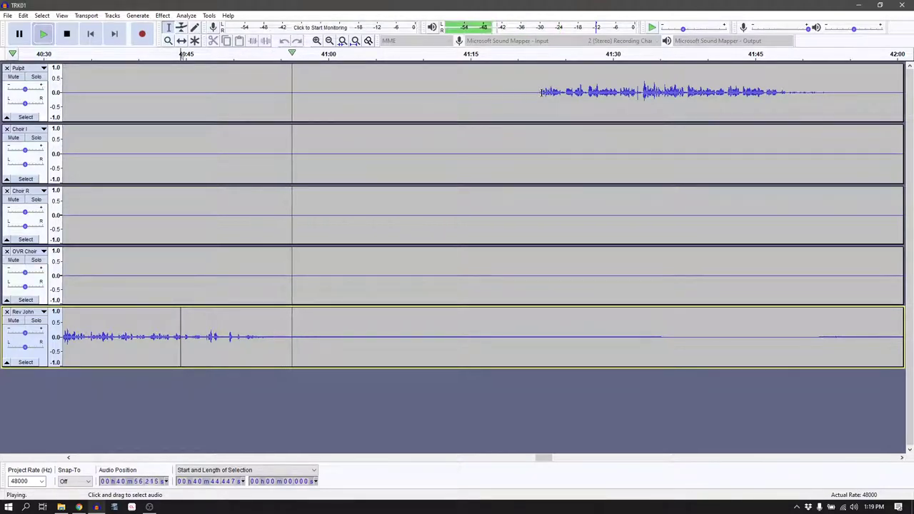
{"action": "left_click", "coordinate": [505, 58]}
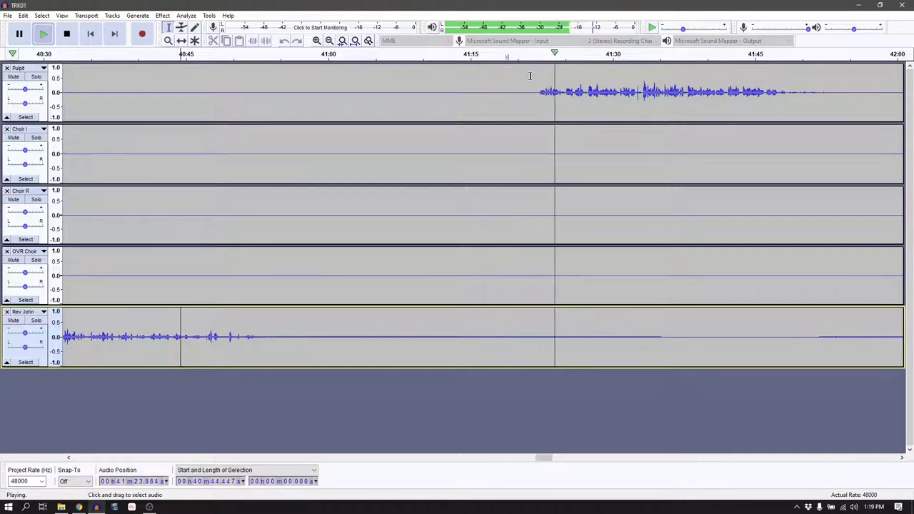
Delete the 28.807 s gap starting at 40 min 53.029 s, before the second Pulpit passage, across all five tracks
{"action": "left_click_drag", "start_coordinate": [530, 77], "coordinate": [296, 348]}
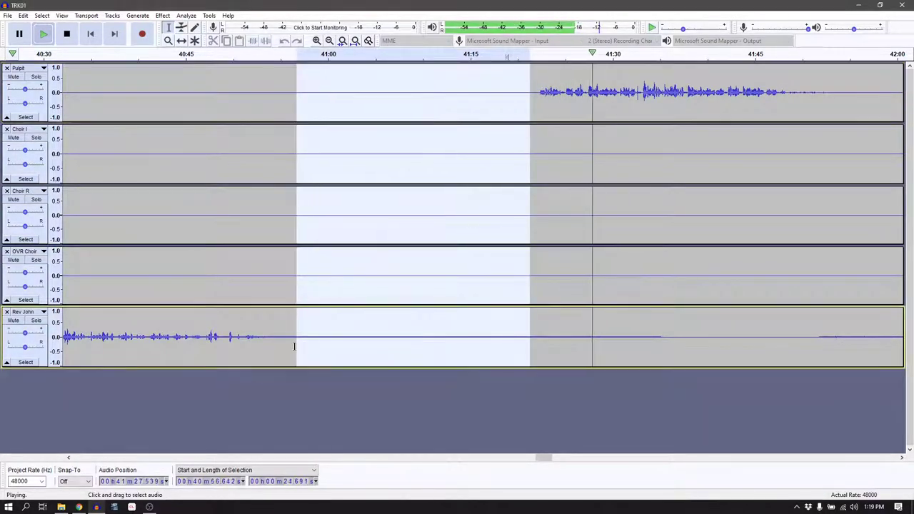
{"action": "key", "text": "space"}
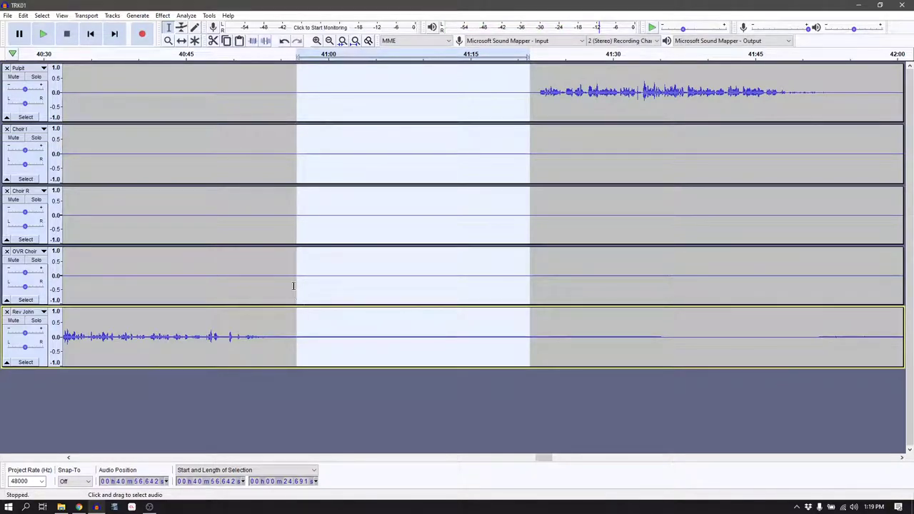
{"action": "left_click_drag", "start_coordinate": [298, 288], "coordinate": [268, 302]}
{"action": "left_click_drag", "start_coordinate": [524, 115], "coordinate": [529, 113]}
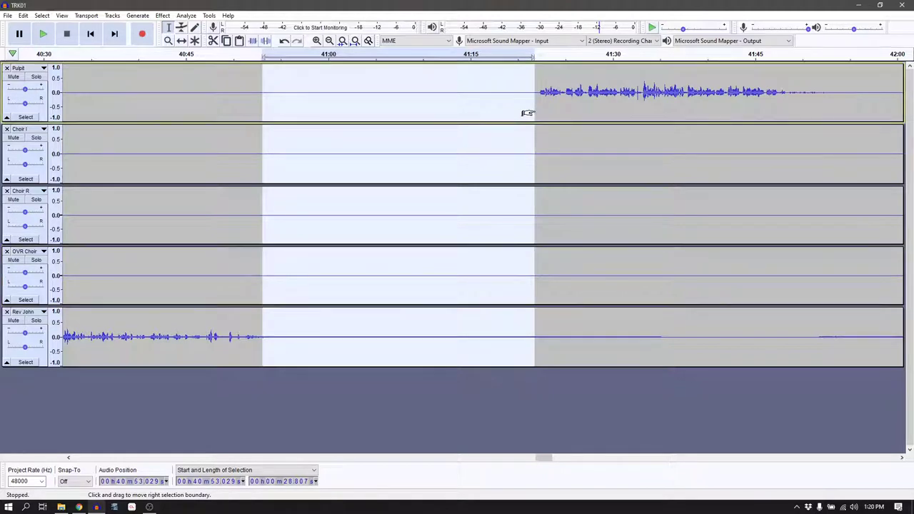
{"action": "key", "text": "space"}
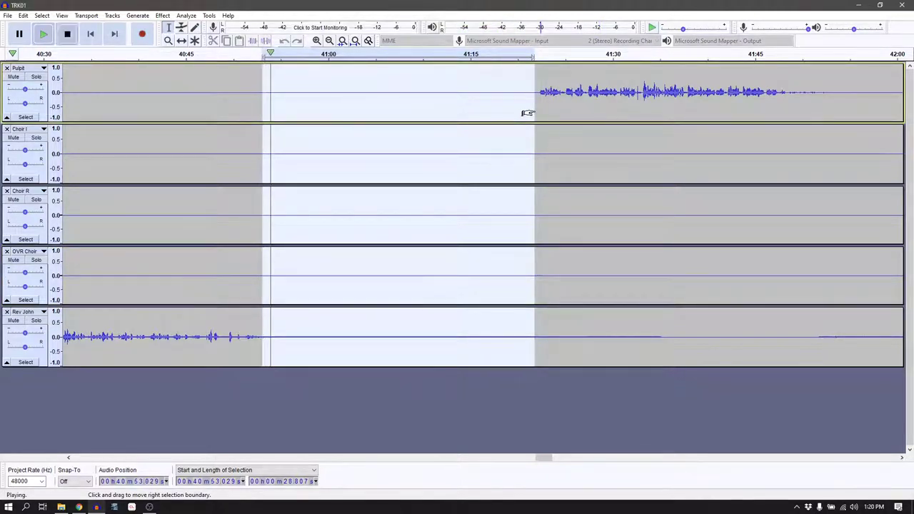
{"action": "key", "text": "space"}
{"action": "key", "text": "Delete"}
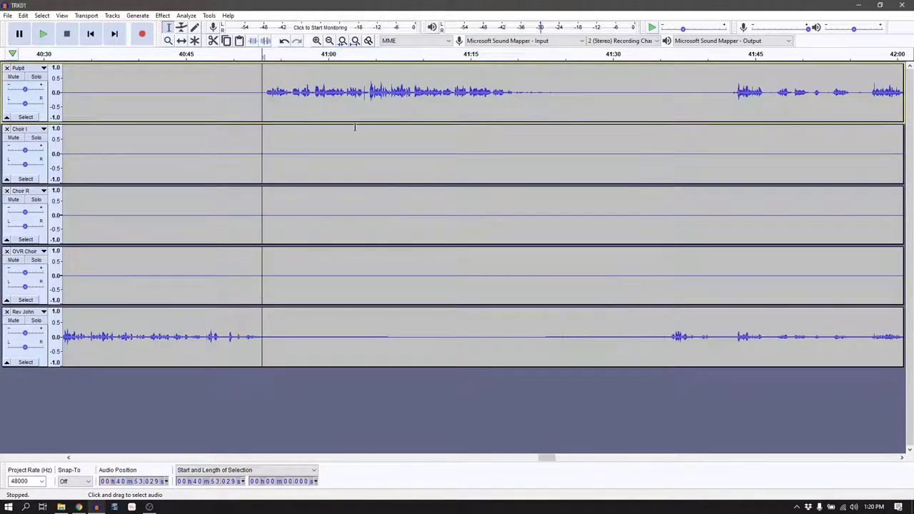
Play on from the cut and delete the 15.708 s gap starting at 41 min 19.577 s across all five tracks
{"action": "key", "text": "space"}
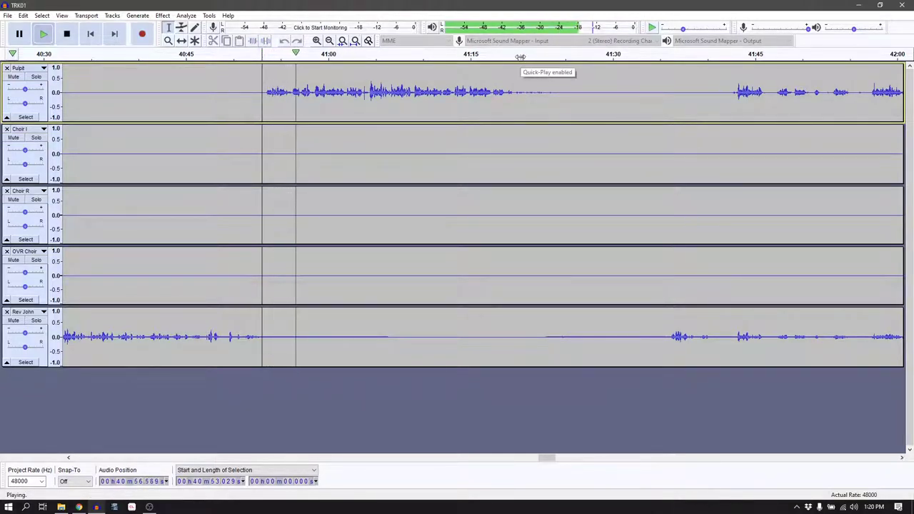
{"action": "left_click_drag", "start_coordinate": [513, 90], "coordinate": [662, 350]}
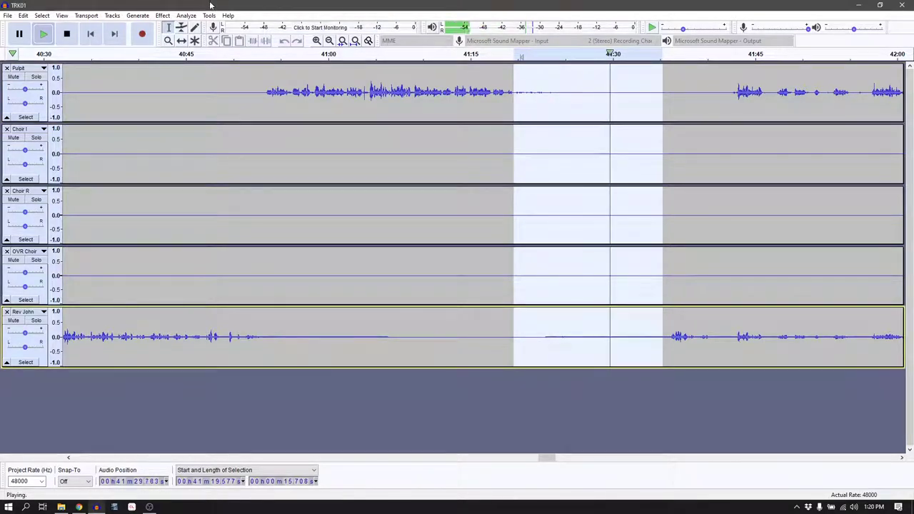
{"action": "left_click", "coordinate": [355, 41]}
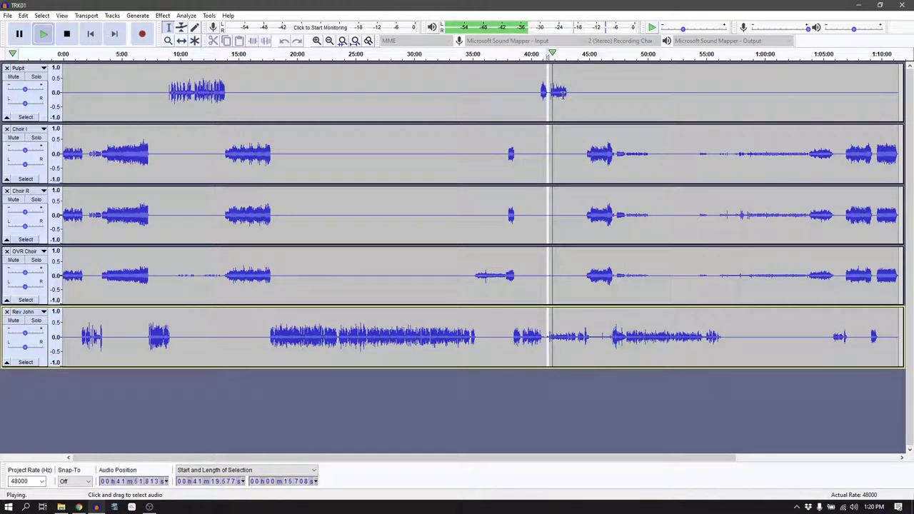
{"action": "key", "text": "space"}
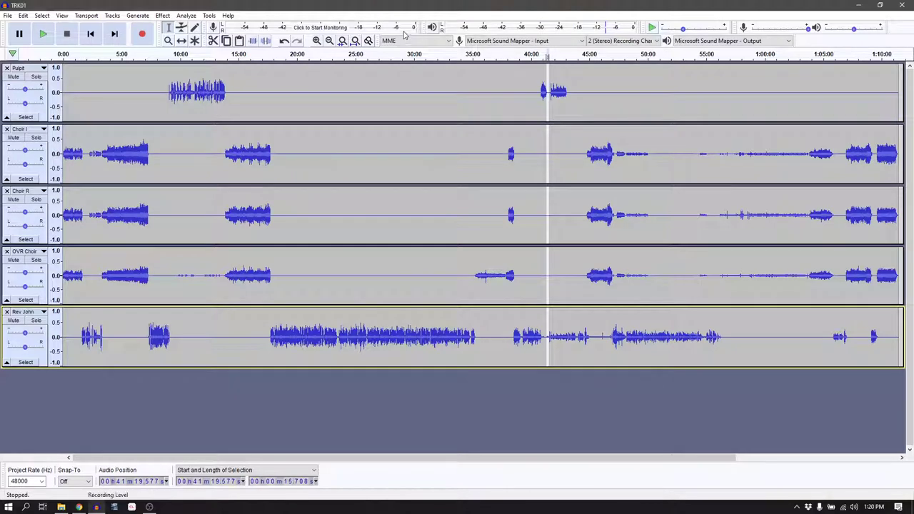
{"action": "key", "text": "ctrl+e"}
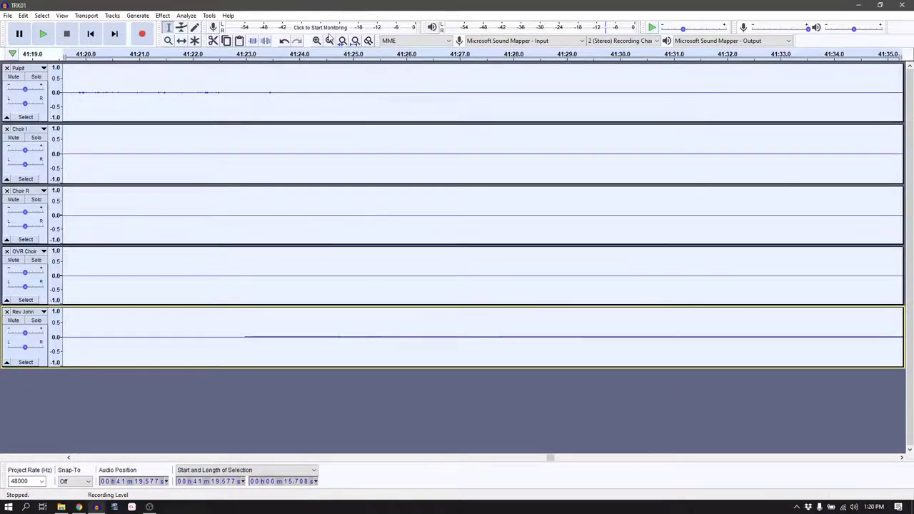
{"action": "left_click", "coordinate": [329, 41]}
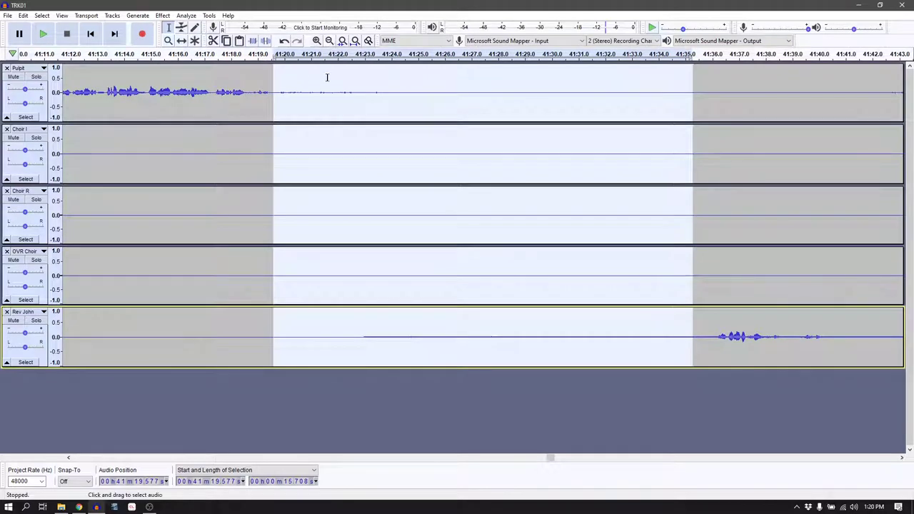
{"action": "key", "text": "Delete"}
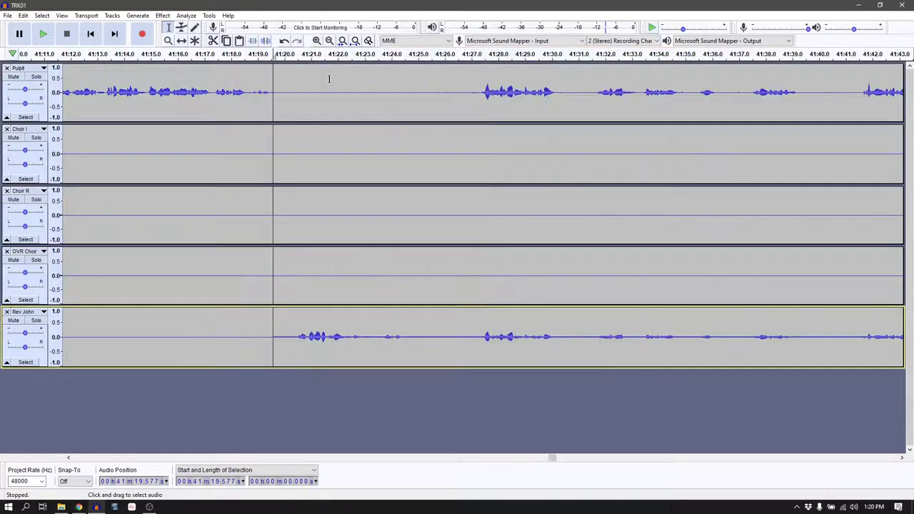
Play from 41 min 27.139 s while muting and unmuting the Pulpit track to compare it with the minister's track
{"action": "left_click", "coordinate": [475, 93]}
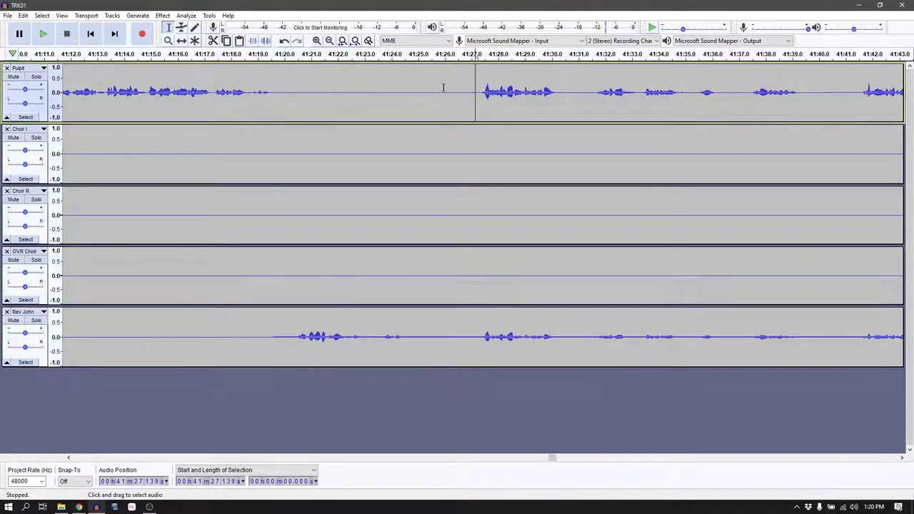
{"action": "key", "text": "space"}
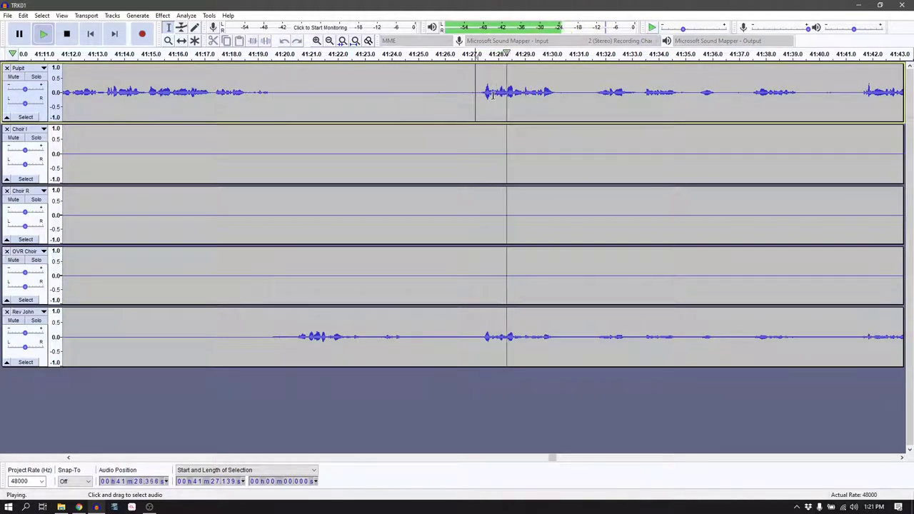
{"action": "key", "text": "space"}
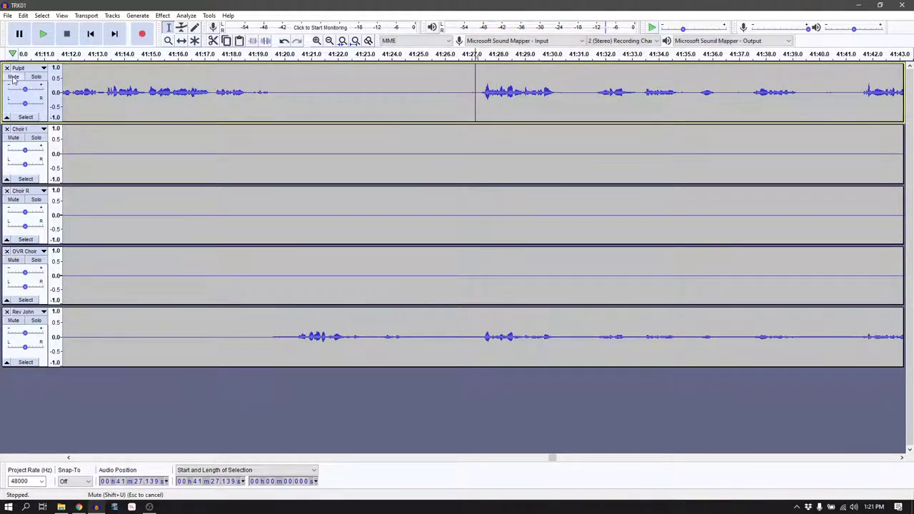
{"action": "left_click", "coordinate": [13, 79]}
{"action": "key", "text": "space"}
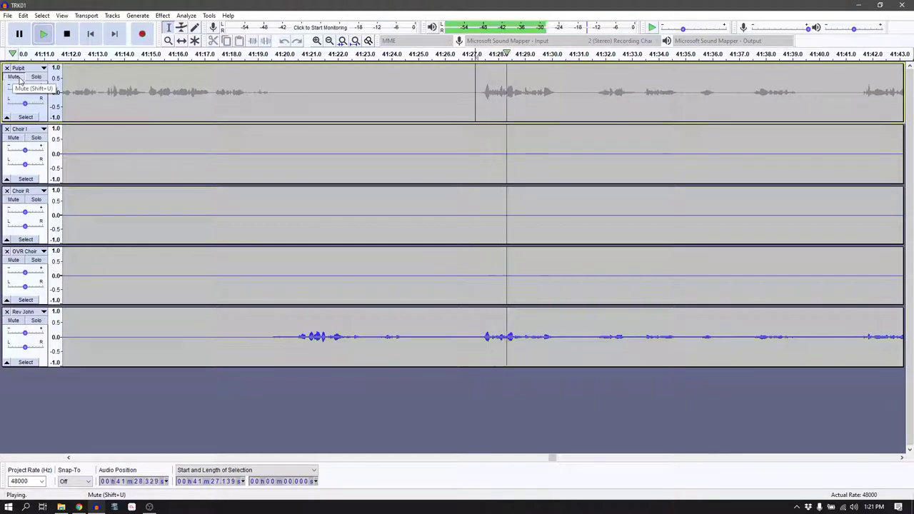
{"action": "left_click", "coordinate": [19, 79]}
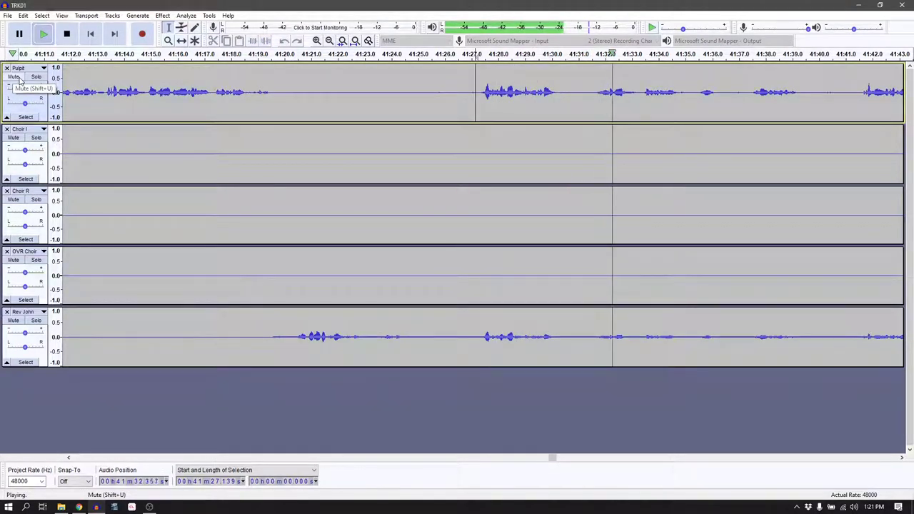
{"action": "left_click", "coordinate": [14, 77]}
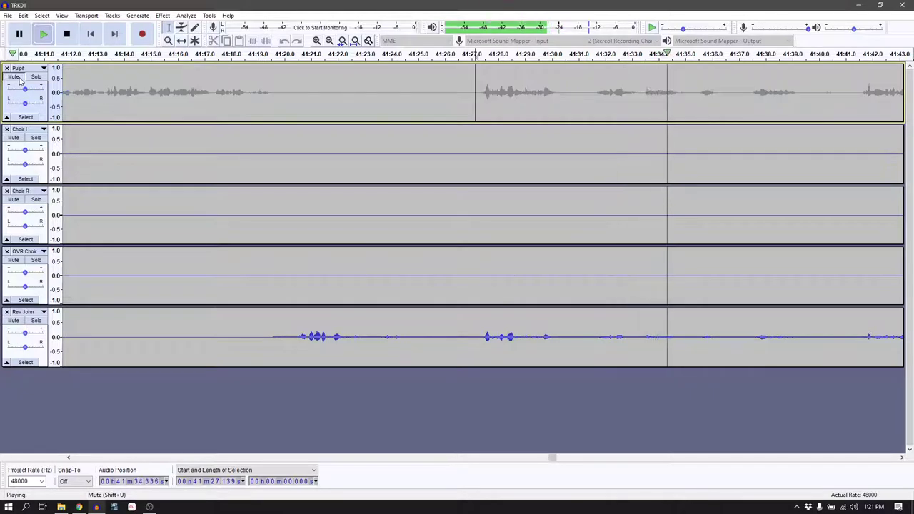
{"action": "left_click", "coordinate": [19, 79]}
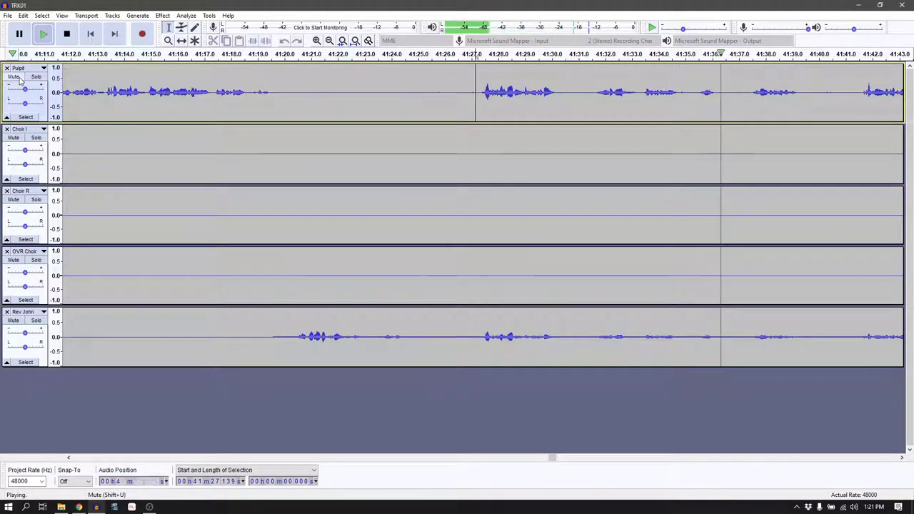
{"action": "left_click", "coordinate": [20, 79]}
{"action": "key", "text": "space"}
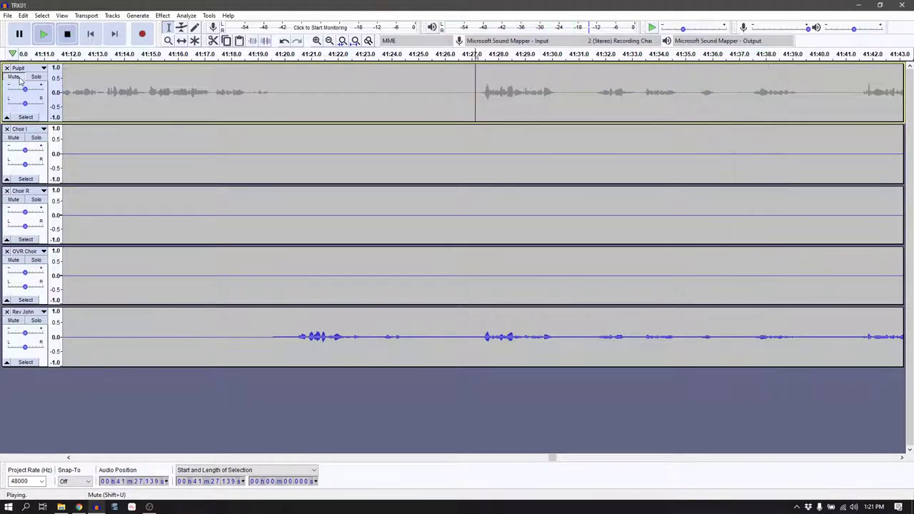
{"action": "left_click", "coordinate": [40, 69]}
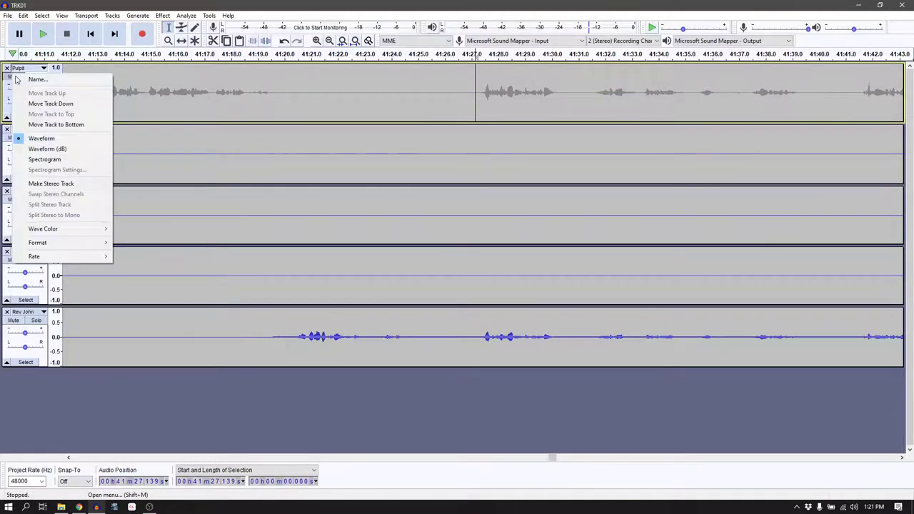
{"action": "left_click", "coordinate": [227, 119]}
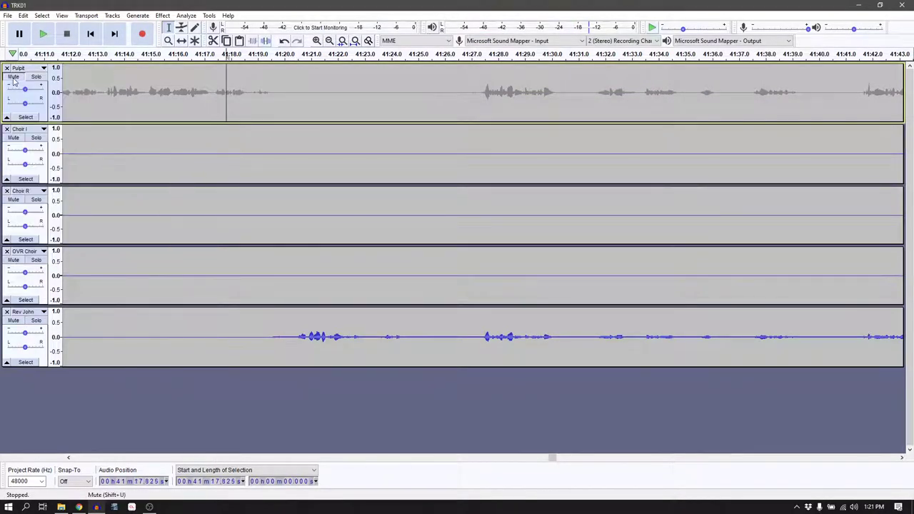
Replace the Pulpit track's audio from 41 min 24.094 s for 1 min 22.423 s with silence and play it to check
{"action": "scroll", "coordinate": [515, 79], "scroll_direction": "down", "scroll_amount": 2}
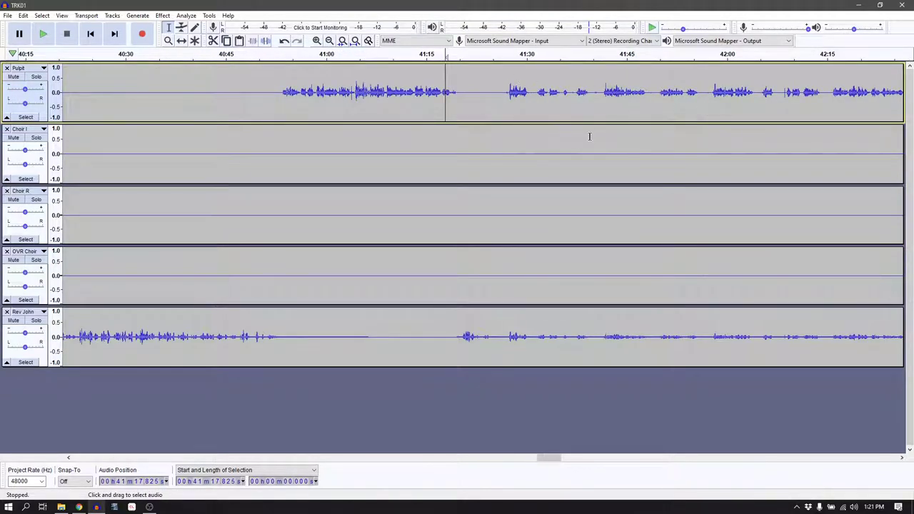
{"action": "scroll", "coordinate": [619, 322], "scroll_direction": "right", "scroll_amount": 1}
{"action": "scroll", "coordinate": [555, 398], "scroll_direction": "right", "scroll_amount": 8}
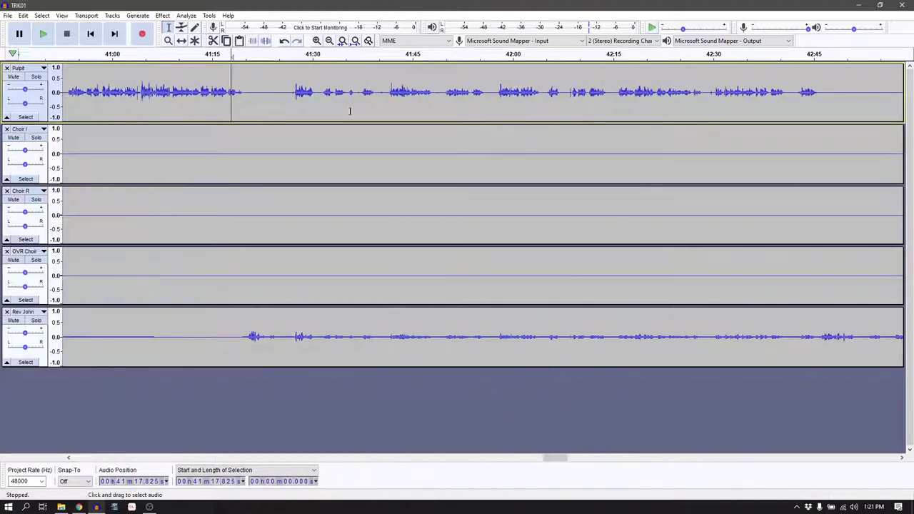
{"action": "left_click_drag", "start_coordinate": [823, 88], "coordinate": [272, 103]}
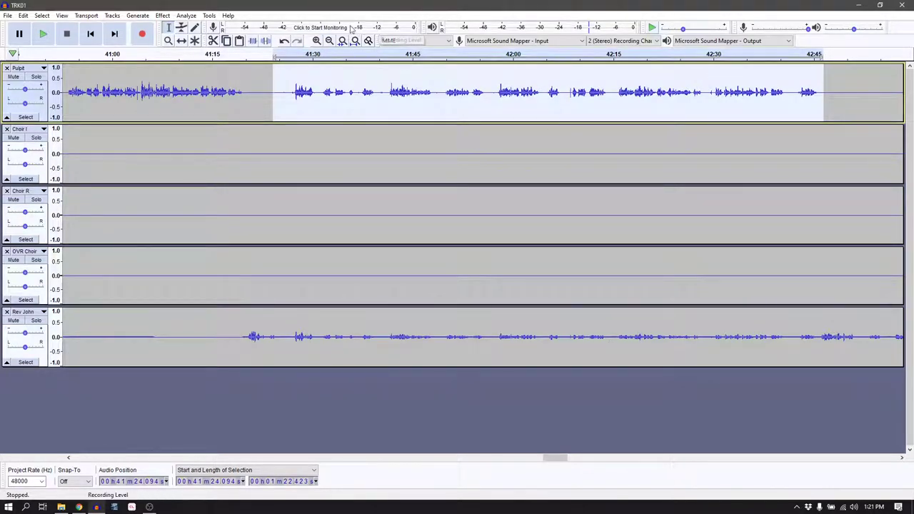
{"action": "left_click", "coordinate": [149, 16]}
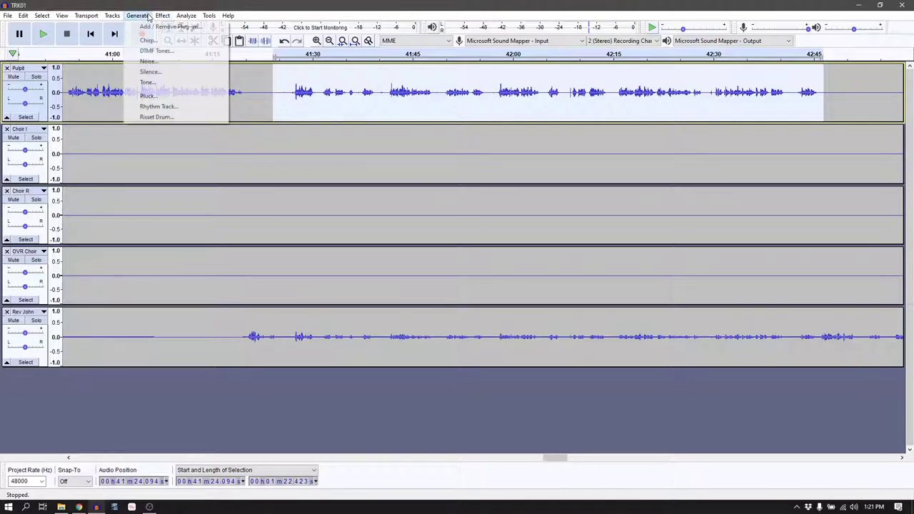
{"action": "left_click", "coordinate": [150, 72]}
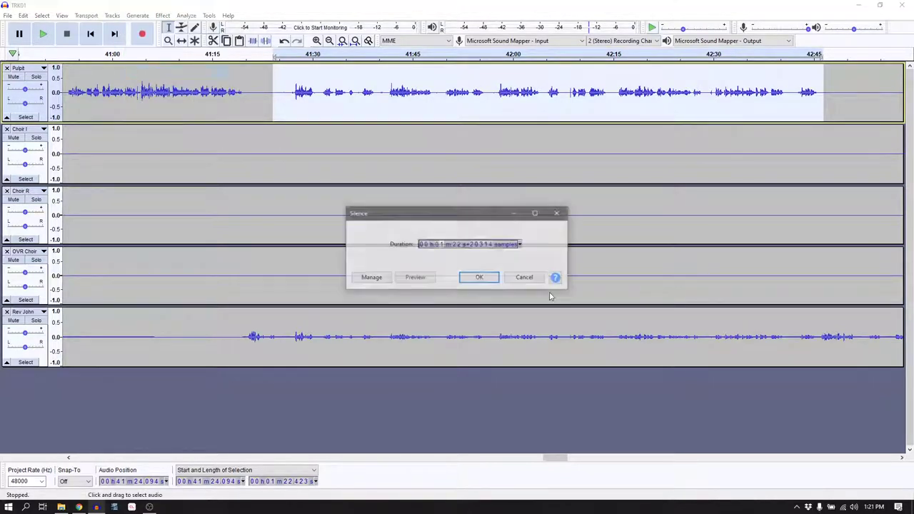
{"action": "left_click", "coordinate": [479, 279]}
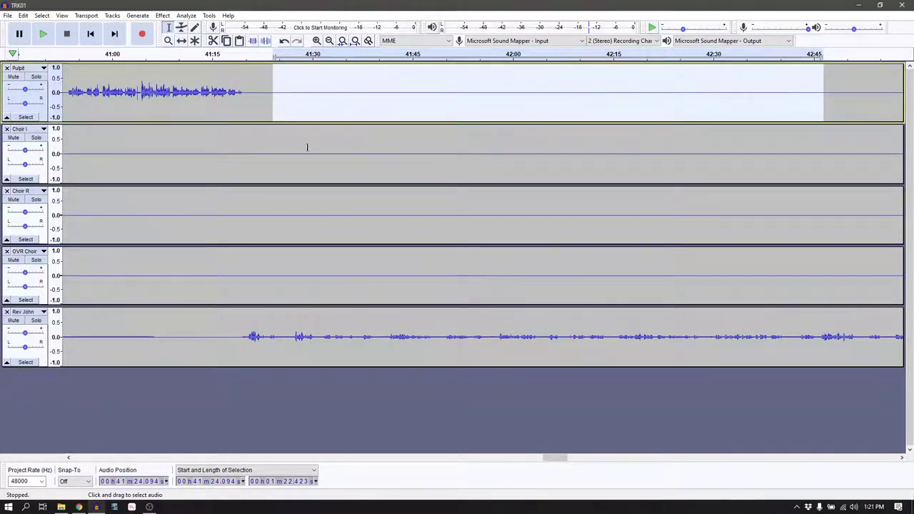
{"action": "left_click", "coordinate": [276, 56]}
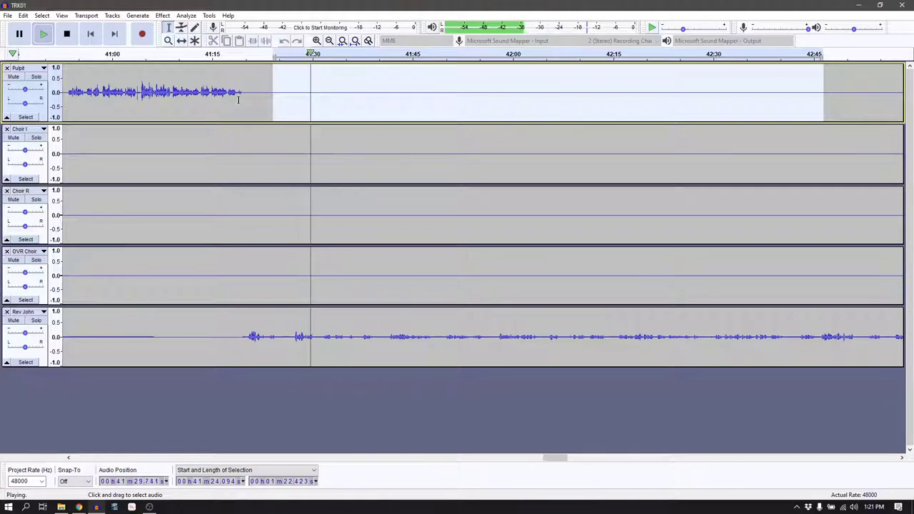
{"action": "left_click", "coordinate": [69, 35]}
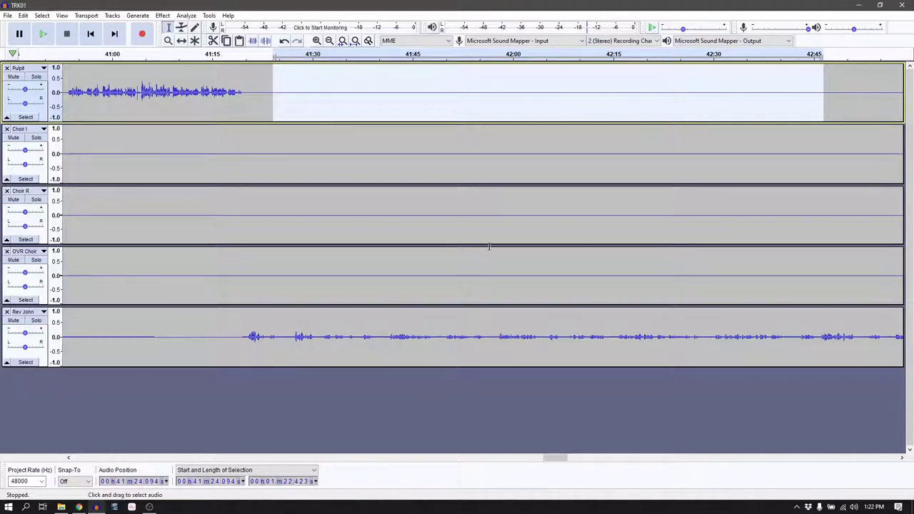
Select the three choir tracks just after the hymn, from 46 min 42.388 s for 11.256 s, and play the selection
{"action": "scroll", "coordinate": [500, 238], "scroll_direction": "down", "scroll_amount": 1}
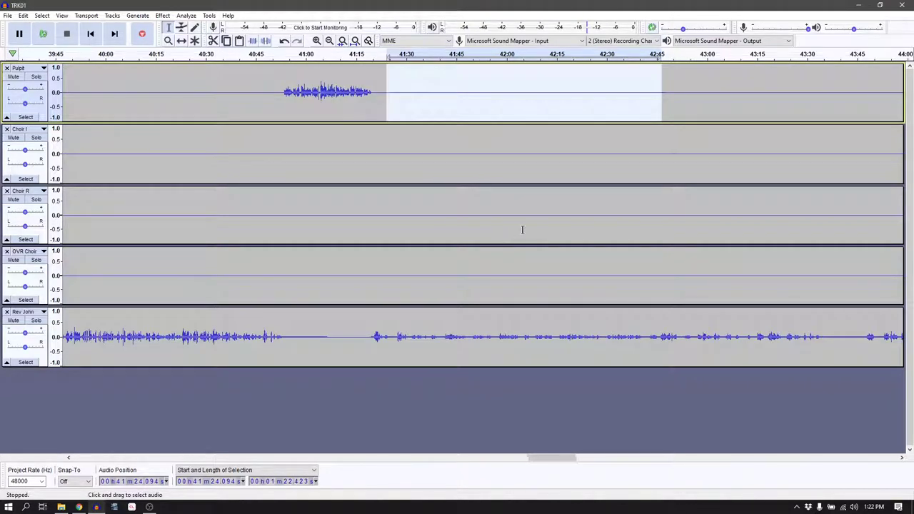
{"action": "scroll", "coordinate": [522, 230], "scroll_direction": "right", "scroll_amount": 10}
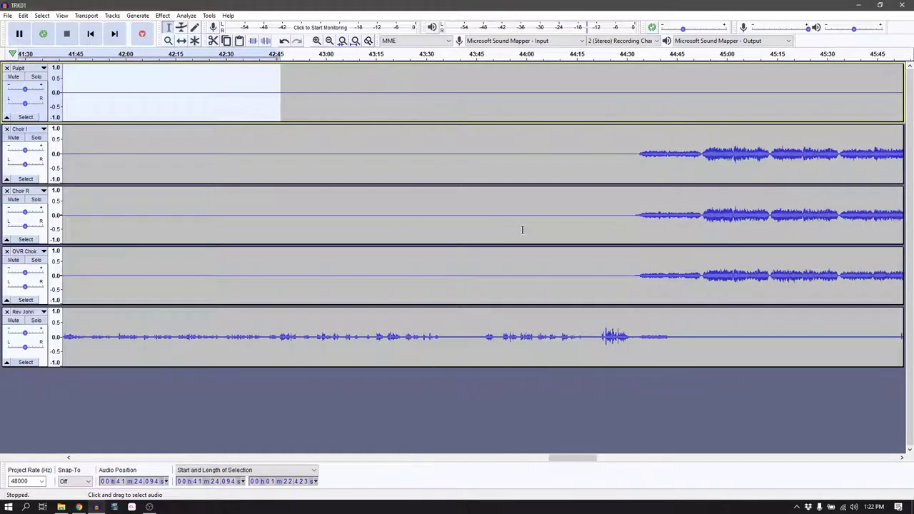
{"action": "scroll", "coordinate": [523, 229], "scroll_direction": "right", "scroll_amount": 5}
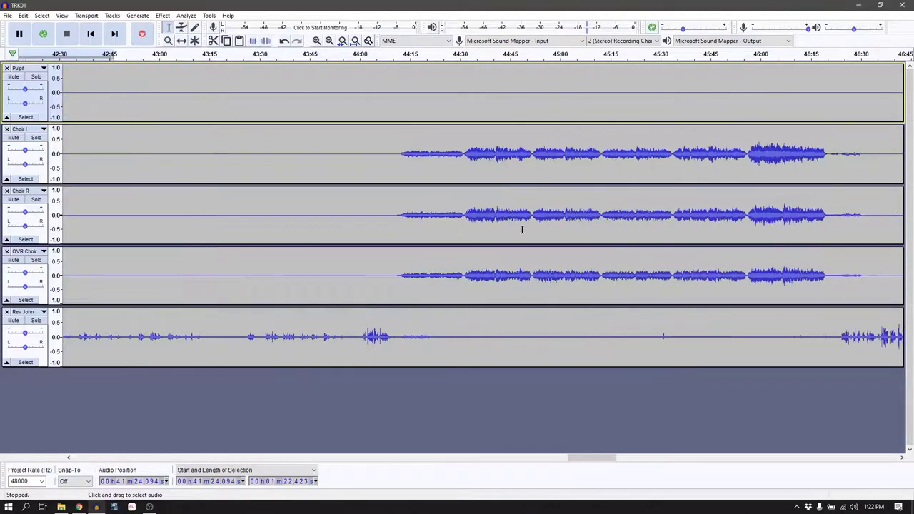
{"action": "scroll", "coordinate": [523, 230], "scroll_direction": "right", "scroll_amount": 10}
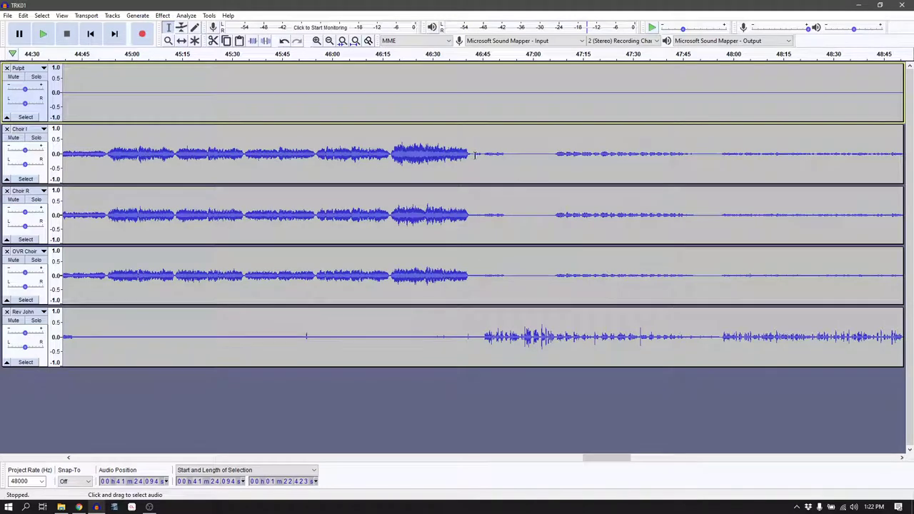
{"action": "left_click_drag", "start_coordinate": [477, 156], "coordinate": [505, 162]}
{"action": "left_click", "coordinate": [511, 257], "text": "shift"}
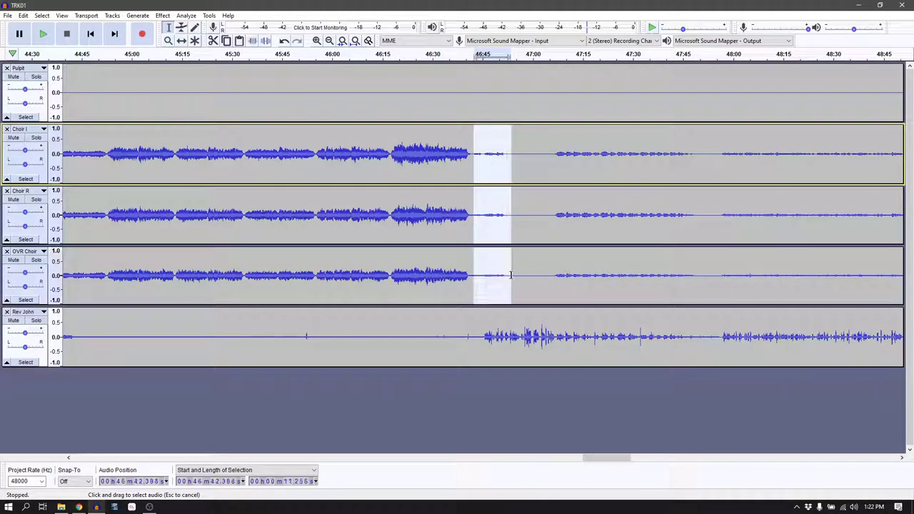
{"action": "key", "text": "space"}
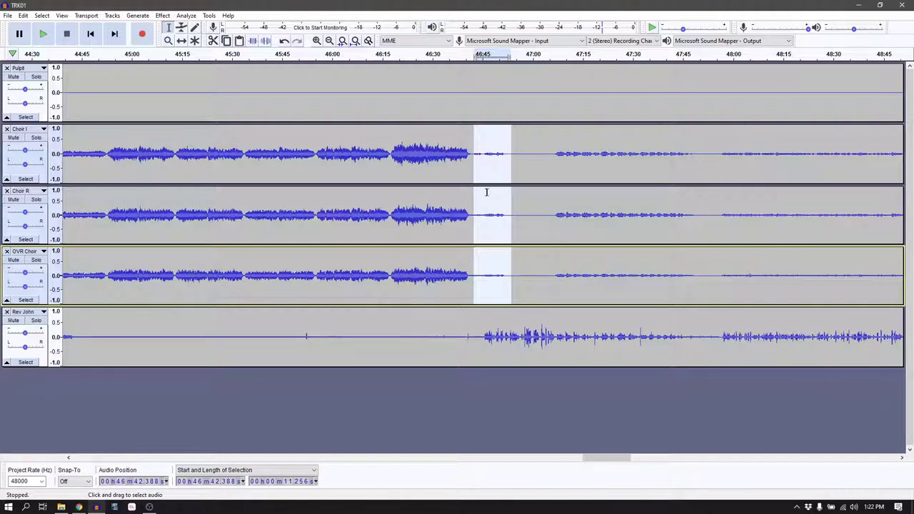
Zoom in on the hymn's ending from 46 min 34.267 s across all five tracks and play the pause before the minister speaks
{"action": "left_click_drag", "start_coordinate": [454, 140], "coordinate": [522, 336]}
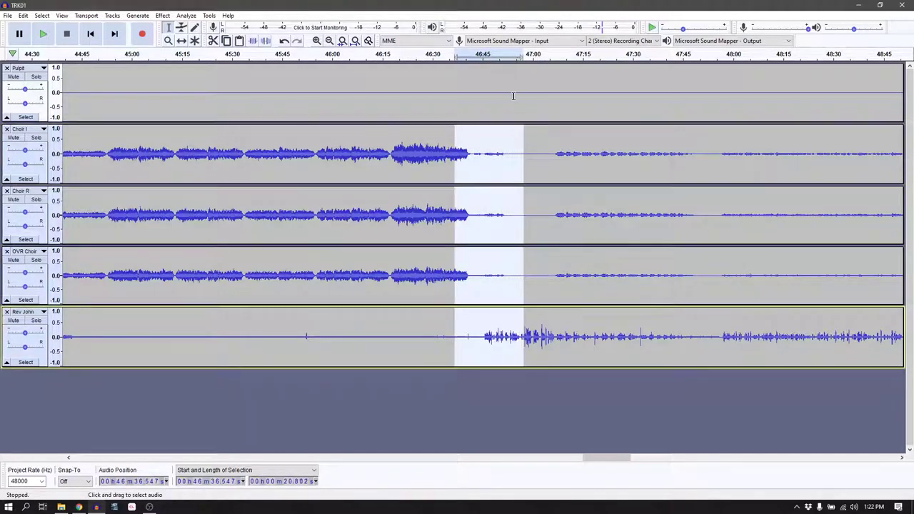
{"action": "left_click_drag", "start_coordinate": [447, 79], "coordinate": [524, 353]}
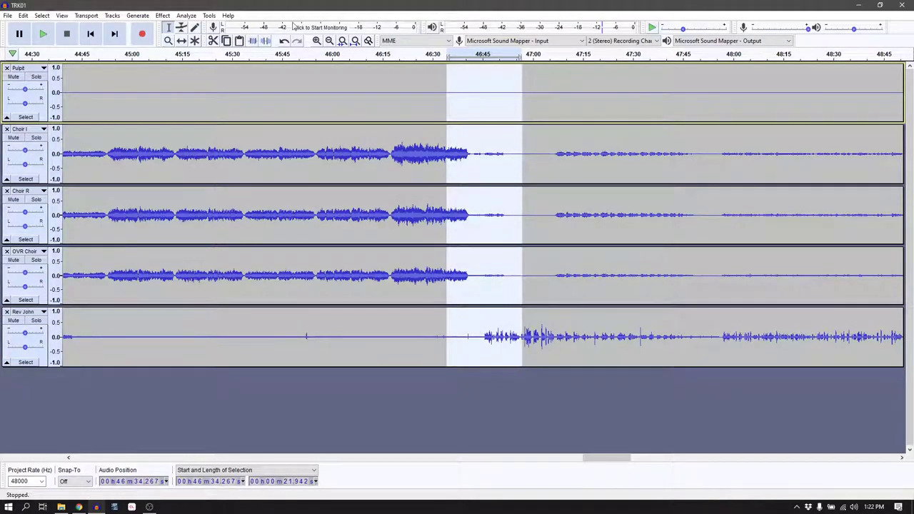
{"action": "key", "text": "ctrl+e"}
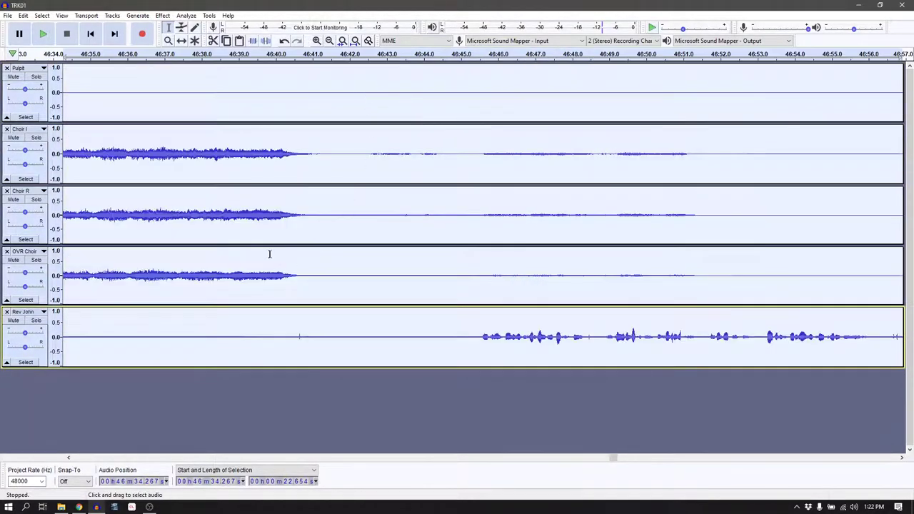
{"action": "left_click", "coordinate": [251, 59]}
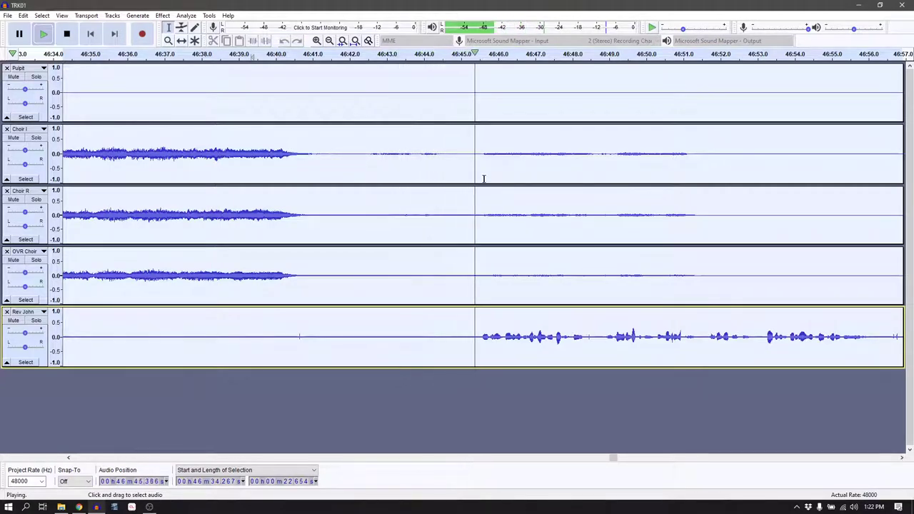
{"action": "key", "text": "space"}
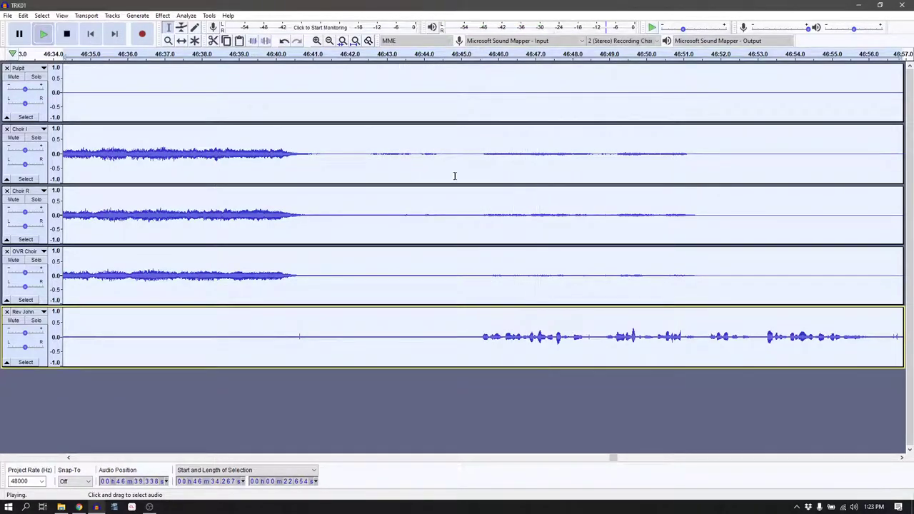
Delete the 3.467 s gap starting at 46 min 41.341 s, between the hymn and the minister's speech, across all five tracks
{"action": "left_click_drag", "start_coordinate": [458, 145], "coordinate": [441, 153]}
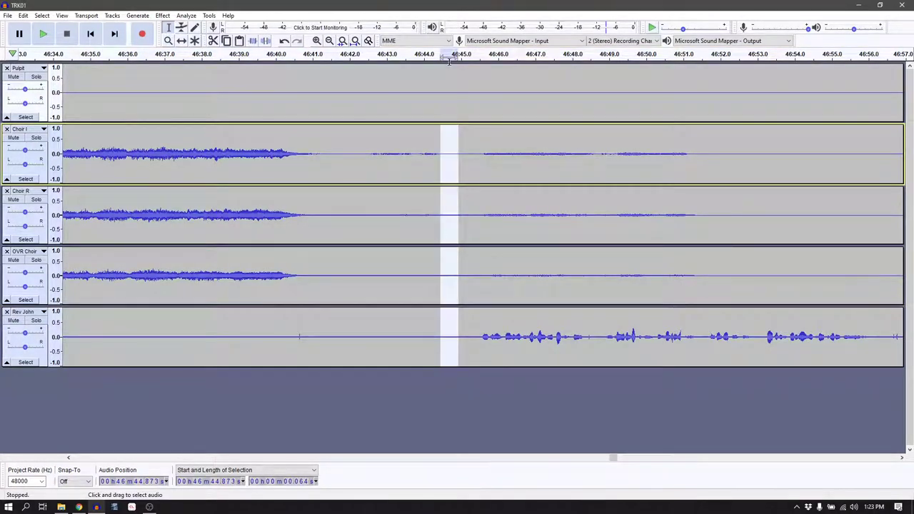
{"action": "left_click", "coordinate": [458, 123]}
{"action": "left_click_drag", "start_coordinate": [459, 124], "coordinate": [326, 338]}
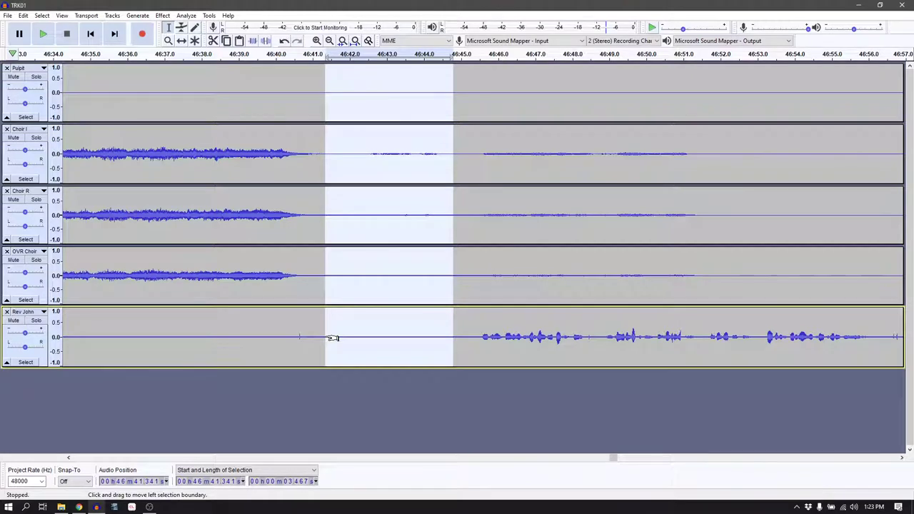
{"action": "key", "text": "Delete"}
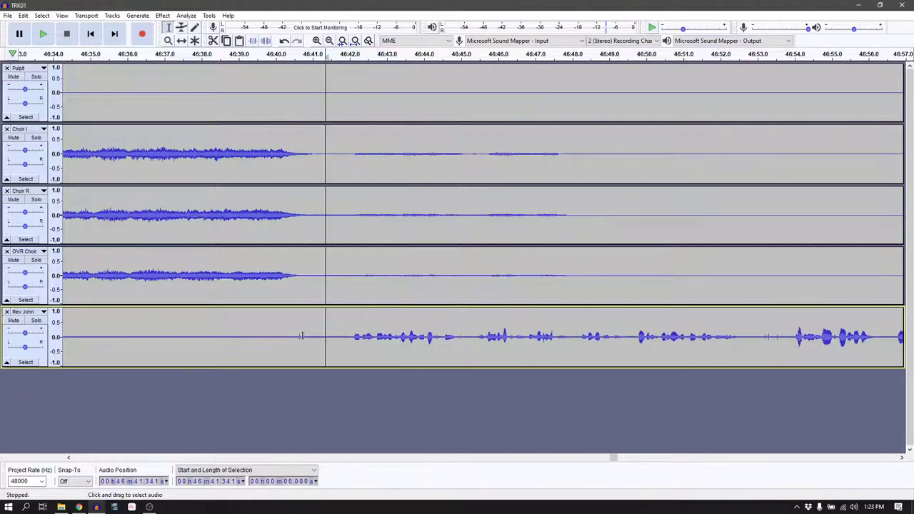
Replace the click in the minister's track at 46 min 40.403 s with 0.475 s of silence and play from 46 min 40.339 s
{"action": "left_click_drag", "start_coordinate": [307, 334], "coordinate": [291, 334]}
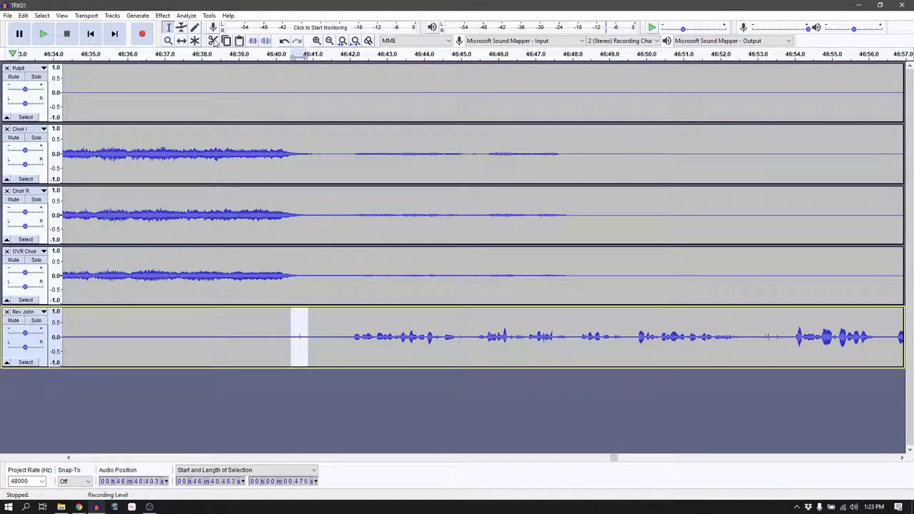
{"action": "left_click", "coordinate": [137, 15]}
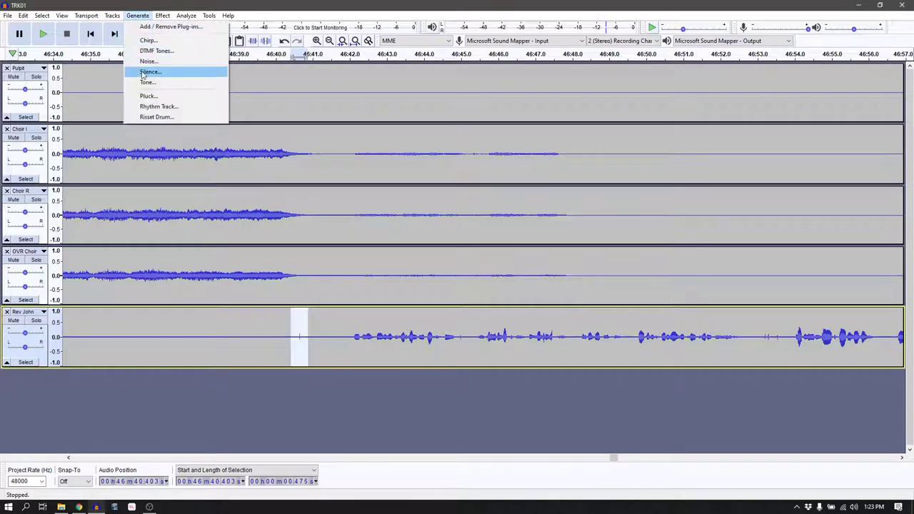
{"action": "left_click", "coordinate": [172, 74]}
{"action": "left_click", "coordinate": [479, 279]}
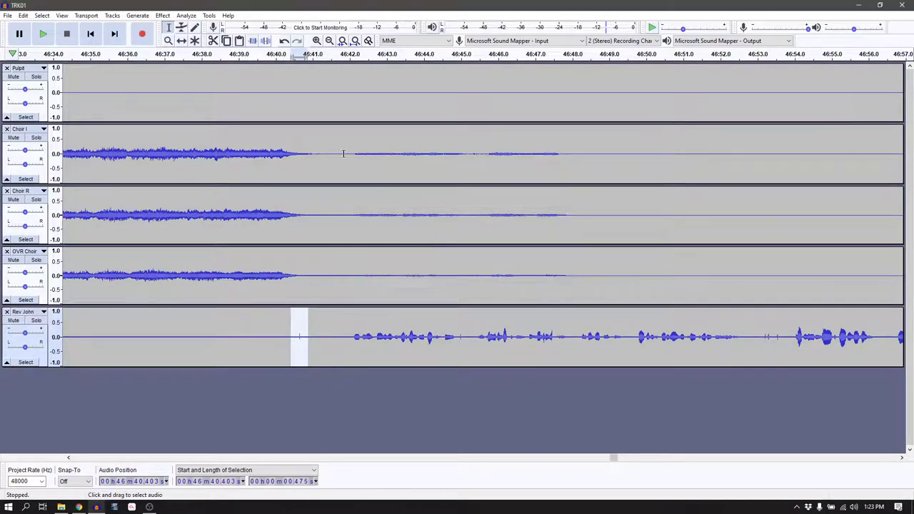
{"action": "left_click", "coordinate": [289, 150]}
{"action": "key", "text": "space"}
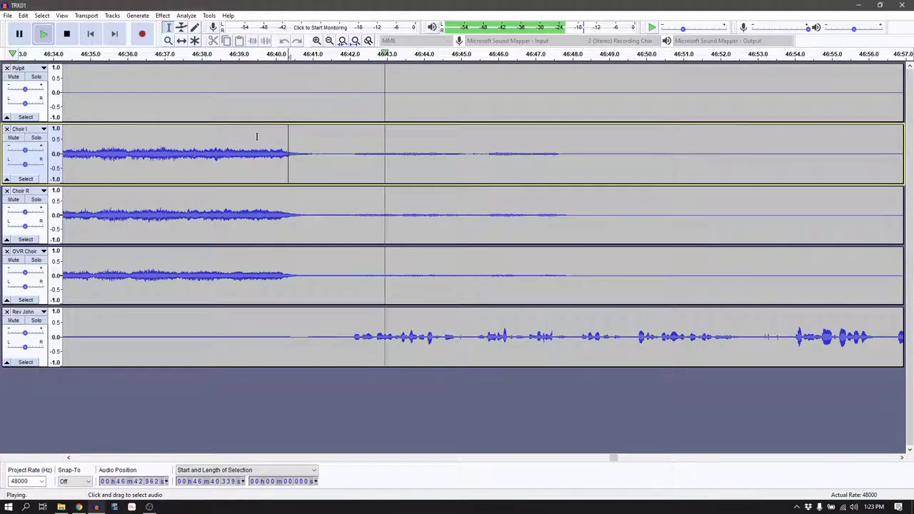
{"action": "key", "text": "space"}
Replace the three choir tracks' audio from 46 min 41.778 s for 9.054 s with silence and play across the hymn's ending to check
{"action": "left_click_drag", "start_coordinate": [341, 153], "coordinate": [677, 261]}
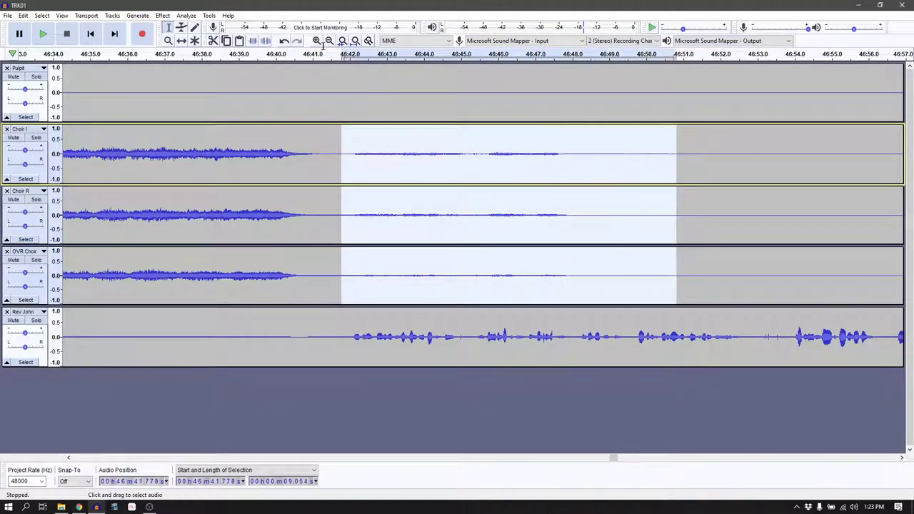
{"action": "left_click", "coordinate": [138, 15]}
{"action": "left_click", "coordinate": [150, 71]}
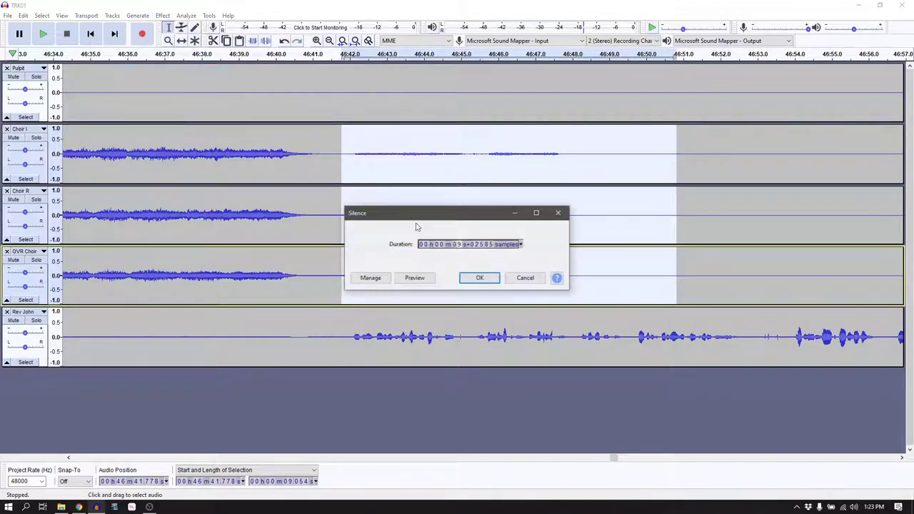
{"action": "left_click", "coordinate": [481, 279]}
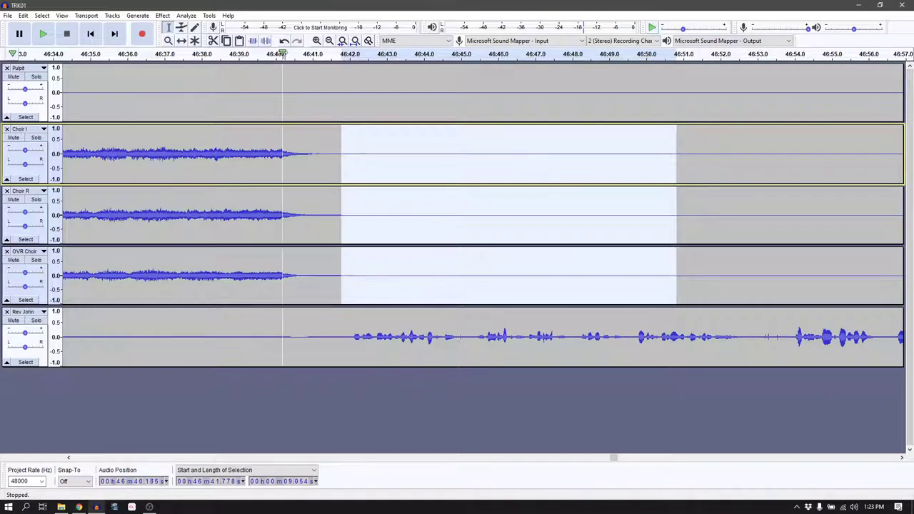
{"action": "left_click", "coordinate": [283, 55]}
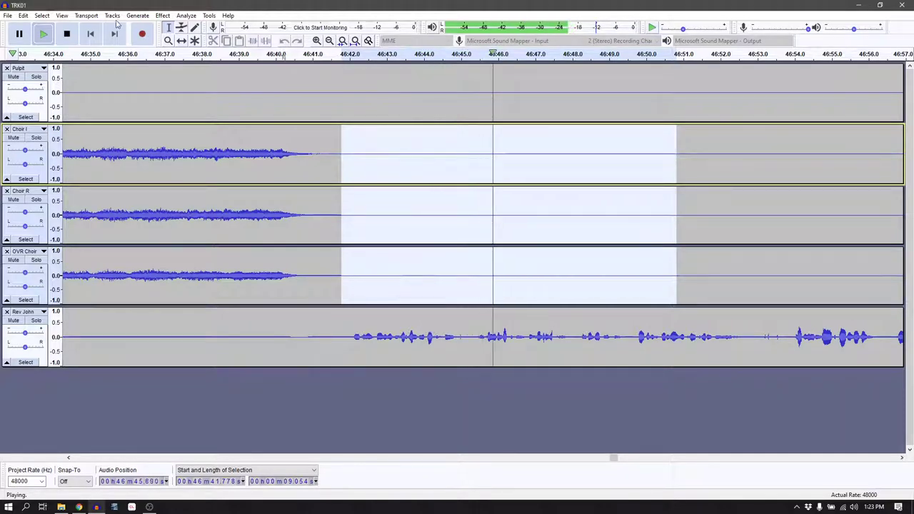
{"action": "key", "text": "space"}
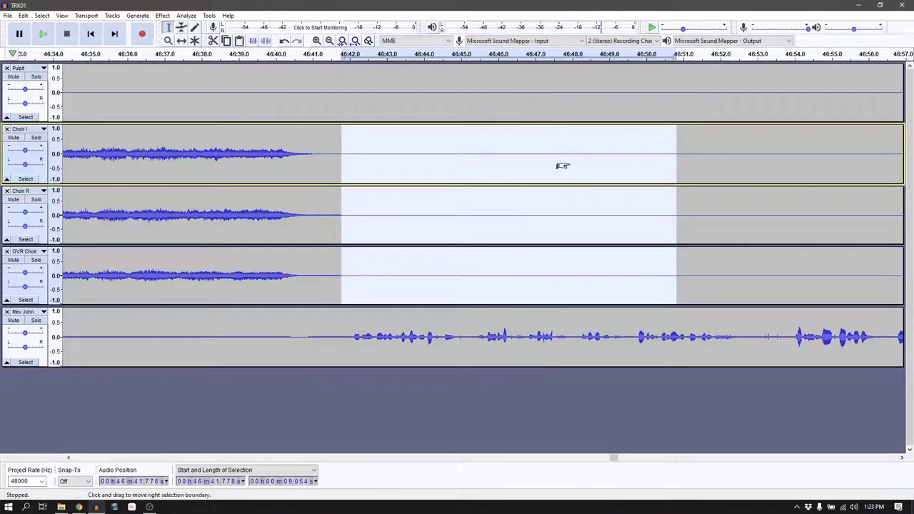
Play from about 47 min 4 s and from about 47 min 50 s to check what the choir microphones picked up
{"action": "scroll", "coordinate": [563, 165], "scroll_direction": "down", "scroll_amount": 2}
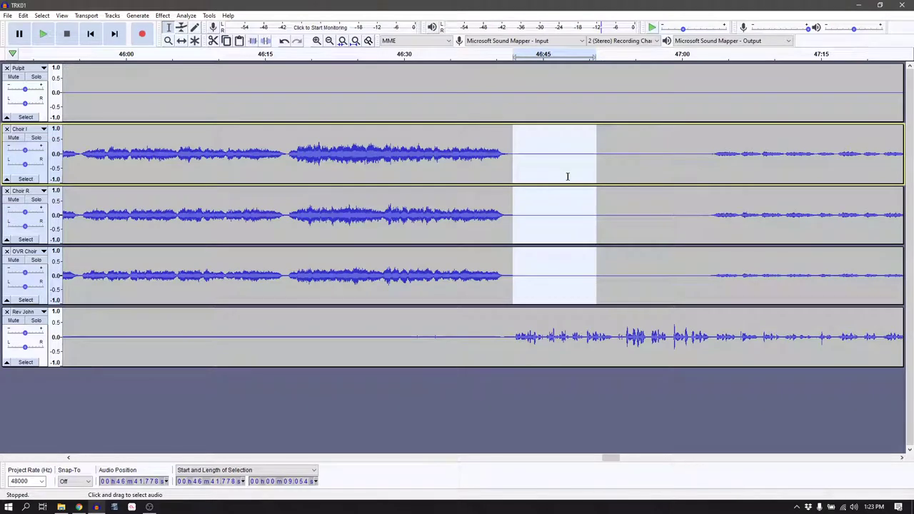
{"action": "scroll", "coordinate": [549, 178], "scroll_direction": "right", "scroll_amount": 10}
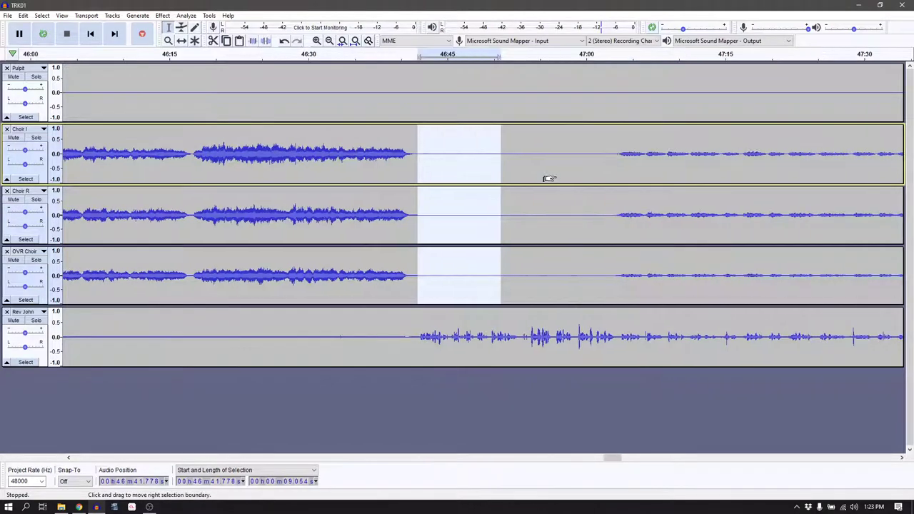
{"action": "scroll", "coordinate": [546, 178], "scroll_direction": "right", "scroll_amount": 4}
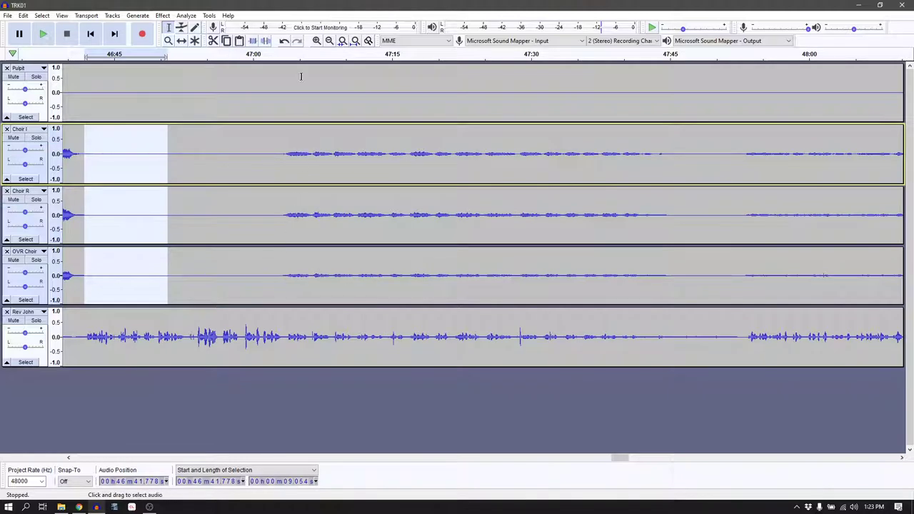
{"action": "left_click", "coordinate": [290, 53]}
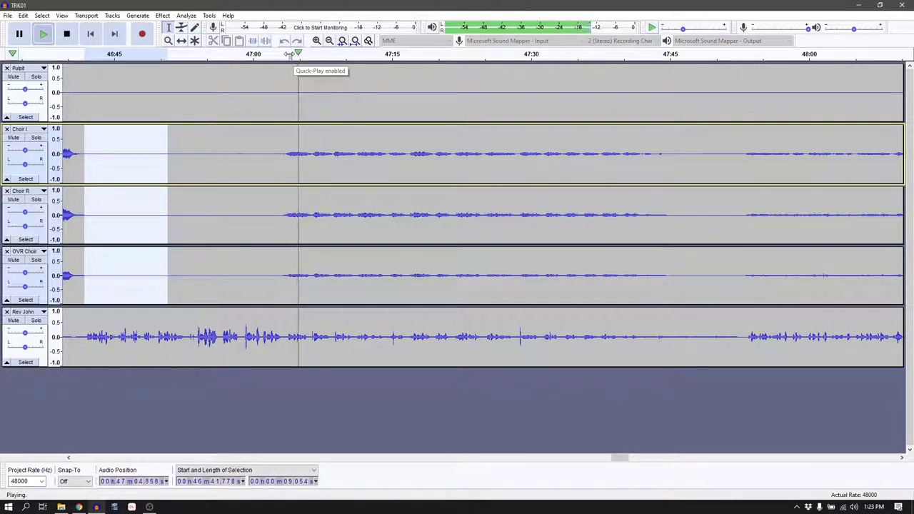
{"action": "left_click", "coordinate": [288, 54]}
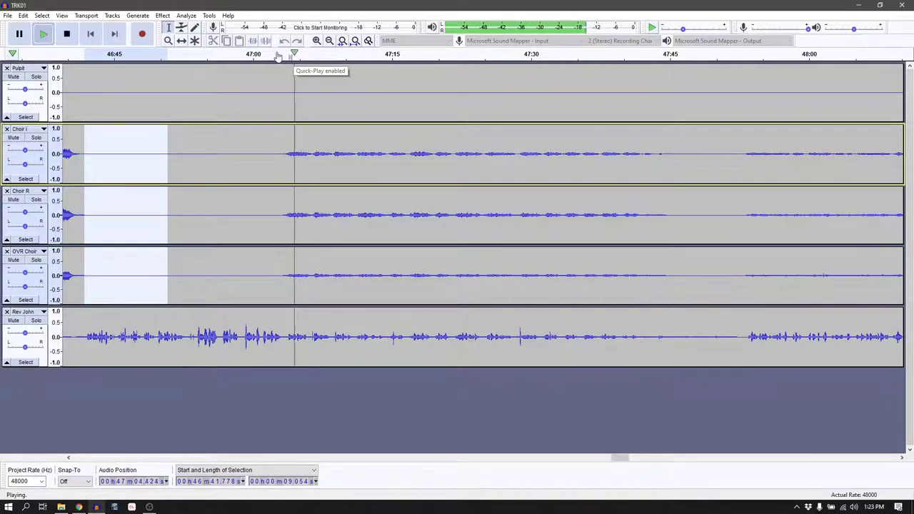
{"action": "left_click", "coordinate": [65, 33]}
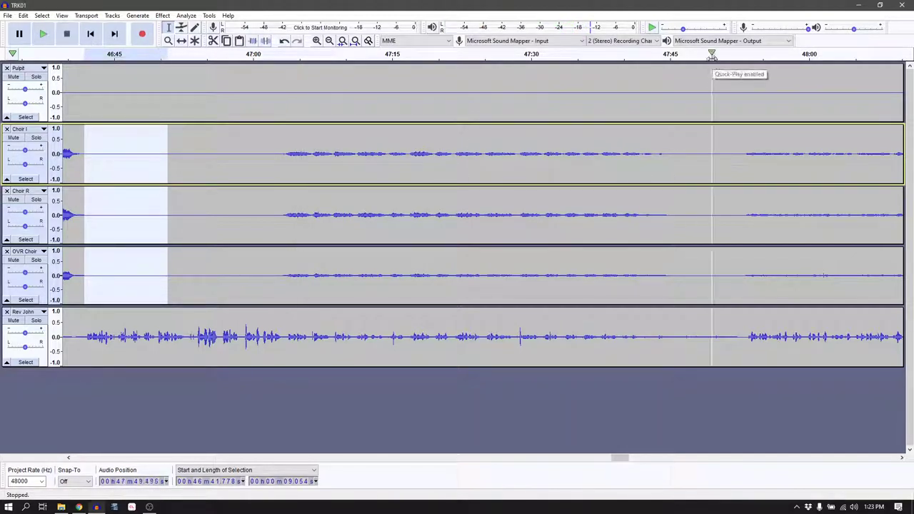
{"action": "left_click", "coordinate": [714, 58]}
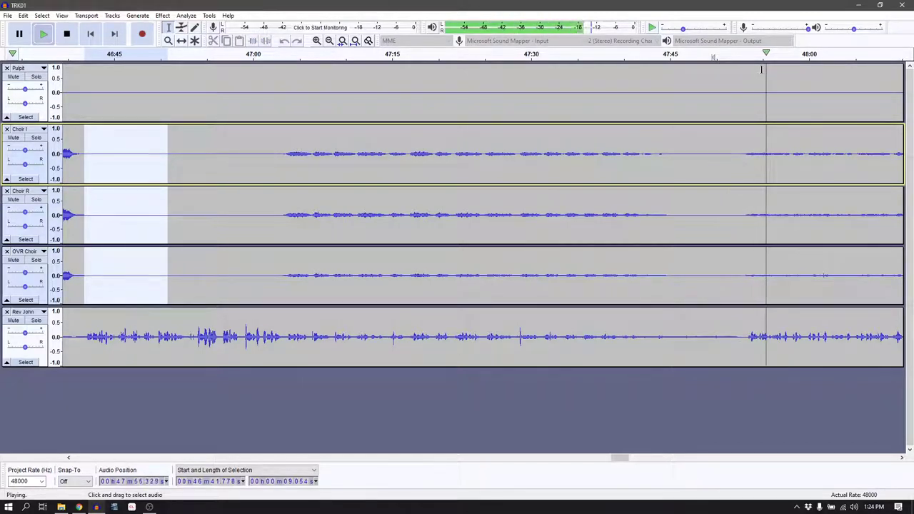
{"action": "key", "text": "space"}
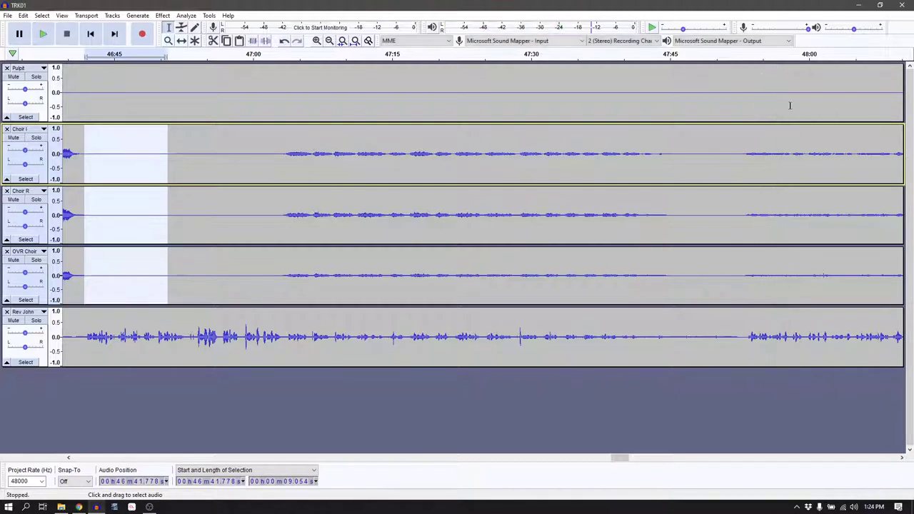
Replace the three choir tracks' audio from 47 min 50.009 s for 1 min 55.376 s with silence
{"action": "scroll", "coordinate": [913, 153], "scroll_direction": "right", "scroll_amount": 4}
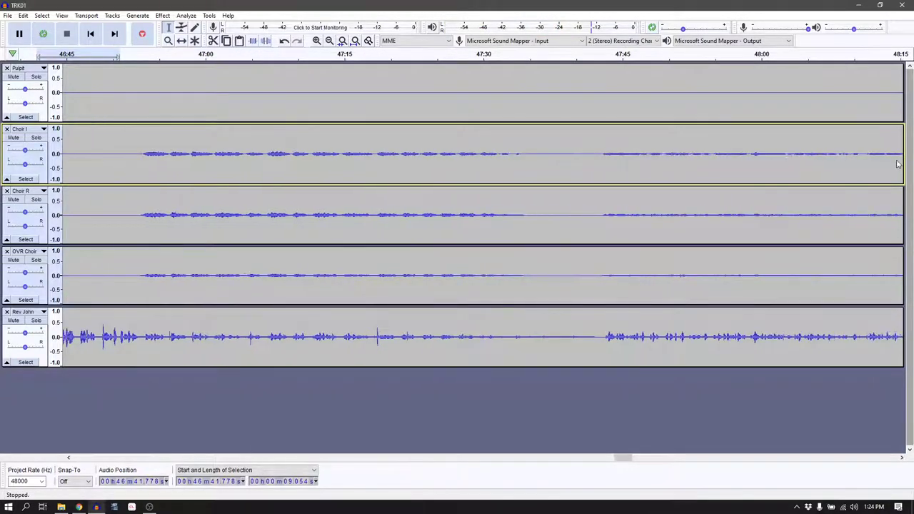
{"action": "scroll", "coordinate": [859, 176], "scroll_direction": "right", "scroll_amount": 3}
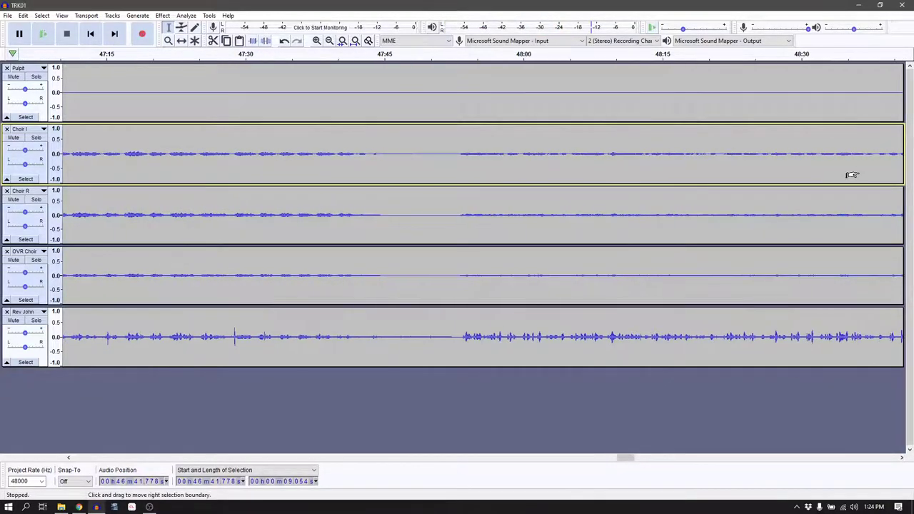
{"action": "scroll", "coordinate": [852, 175], "scroll_direction": "down", "scroll_amount": 1, "text": "ctrl"}
{"action": "scroll", "coordinate": [852, 175], "scroll_direction": "right", "scroll_amount": 7}
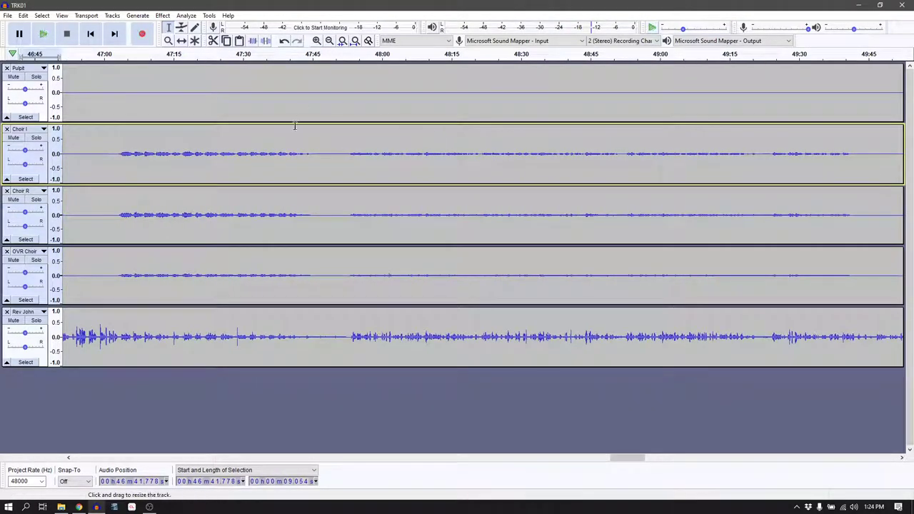
{"action": "left_click_drag", "start_coordinate": [335, 151], "coordinate": [870, 271]}
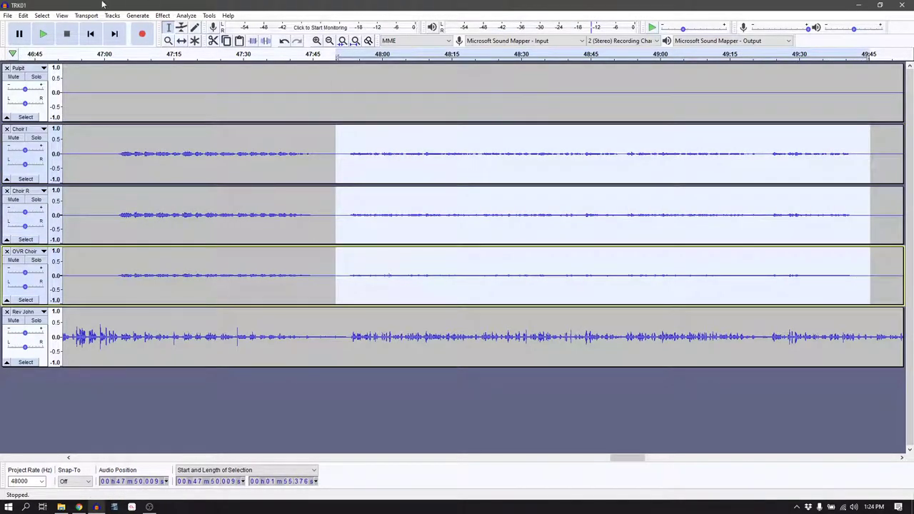
{"action": "left_click", "coordinate": [136, 16]}
{"action": "left_click", "coordinate": [161, 69]}
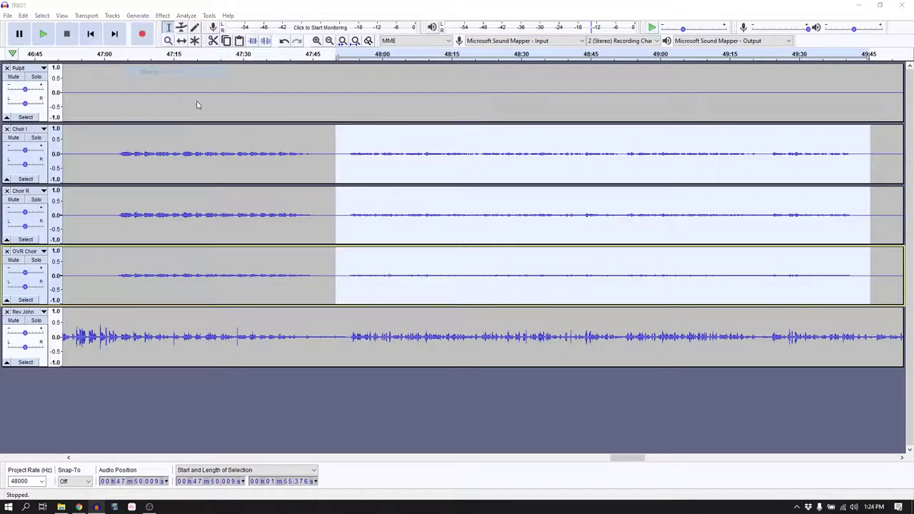
{"action": "left_click", "coordinate": [477, 279]}
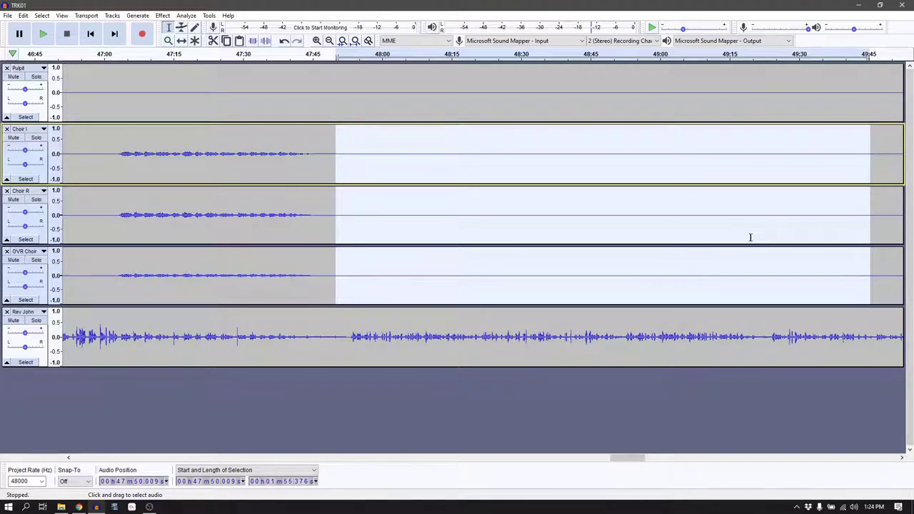
Play from 47 min 44.975 s and from 47 min 41.995 s to examine the pause in the minister's track
{"action": "left_click", "coordinate": [312, 336]}
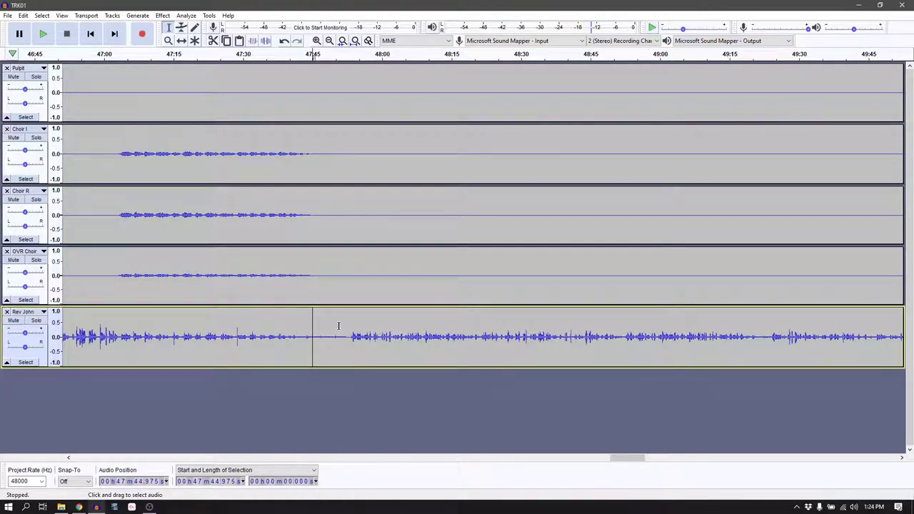
{"action": "key", "text": "space"}
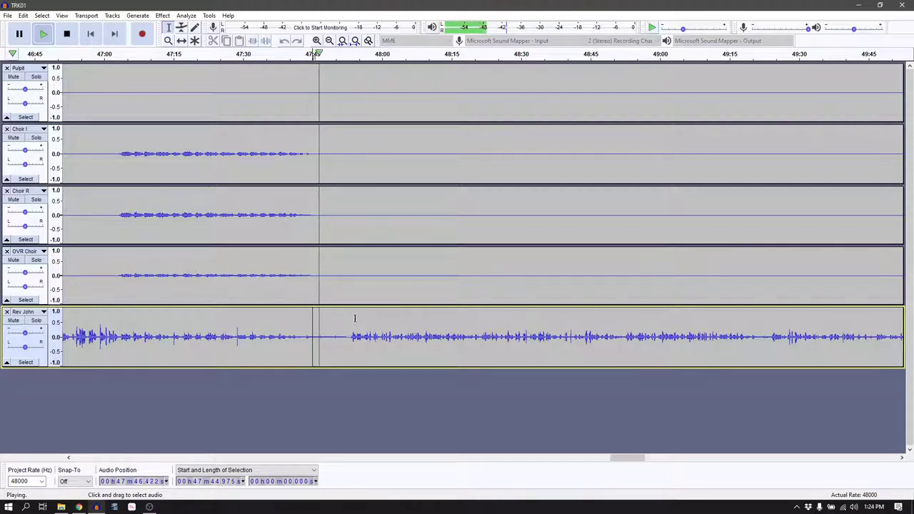
{"action": "left_click_drag", "start_coordinate": [344, 348], "coordinate": [298, 333]}
{"action": "key", "text": "space"}
{"action": "key", "text": "space"}
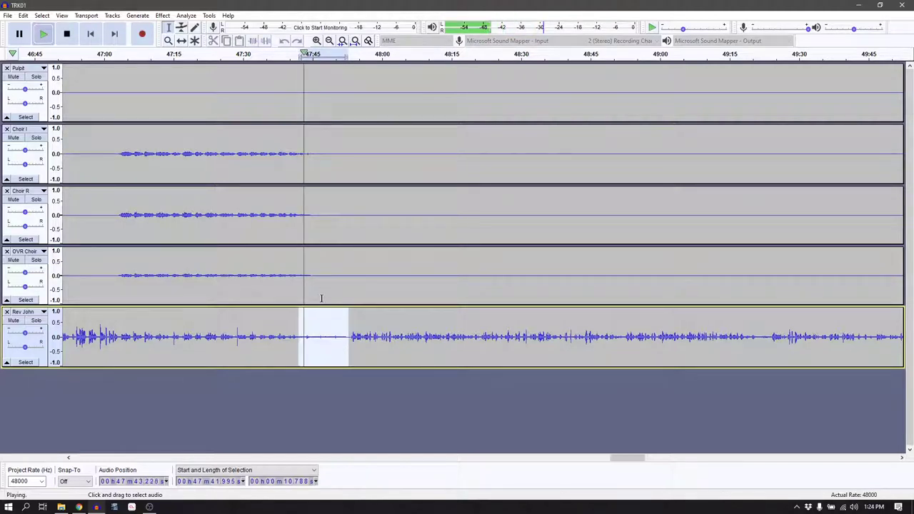
Delete the 8.425 s gap starting at 47 min 44.872 s, before the minister resumes speaking, across all five tracks
{"action": "left_click_drag", "start_coordinate": [301, 316], "coordinate": [312, 315]}
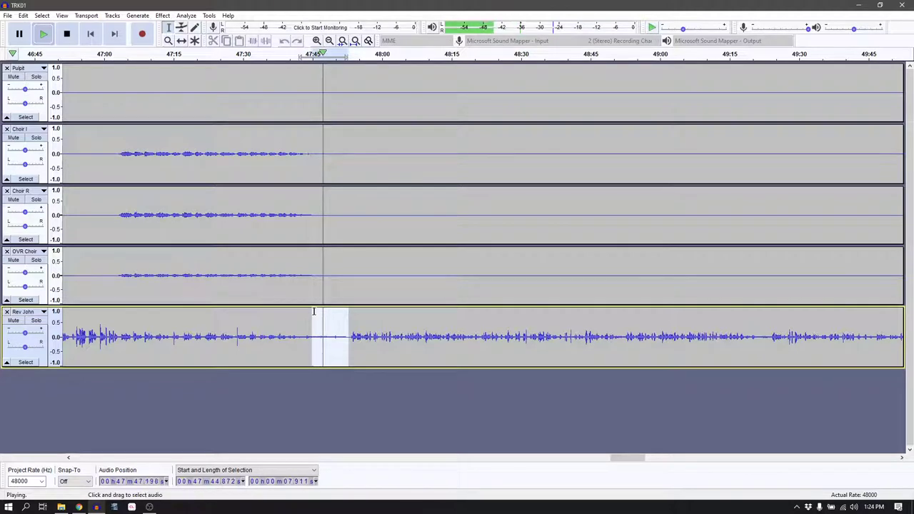
{"action": "key", "text": "space"}
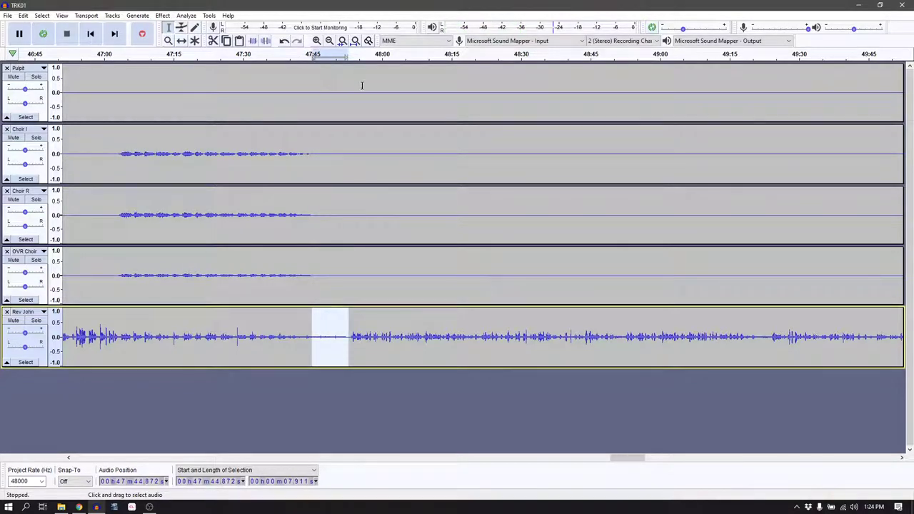
{"action": "left_click", "coordinate": [354, 85], "text": "shift"}
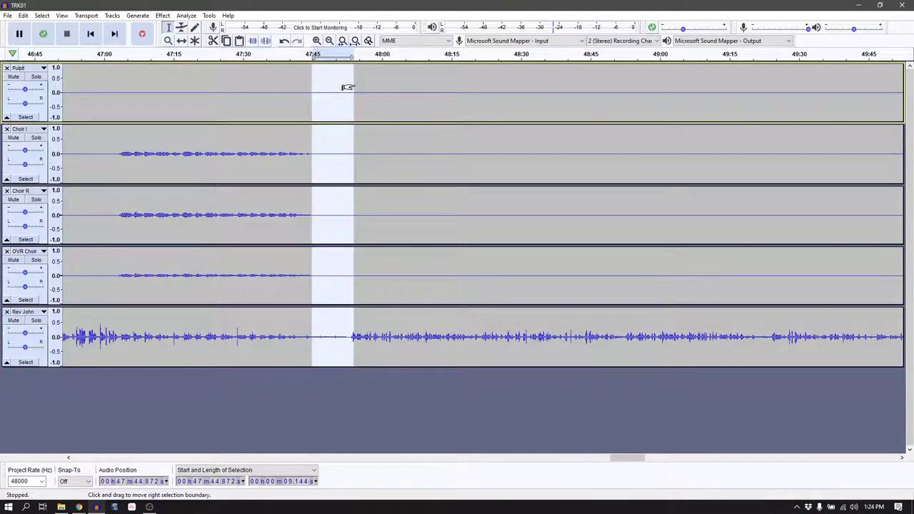
{"action": "left_click_drag", "start_coordinate": [350, 89], "coordinate": [348, 91]}
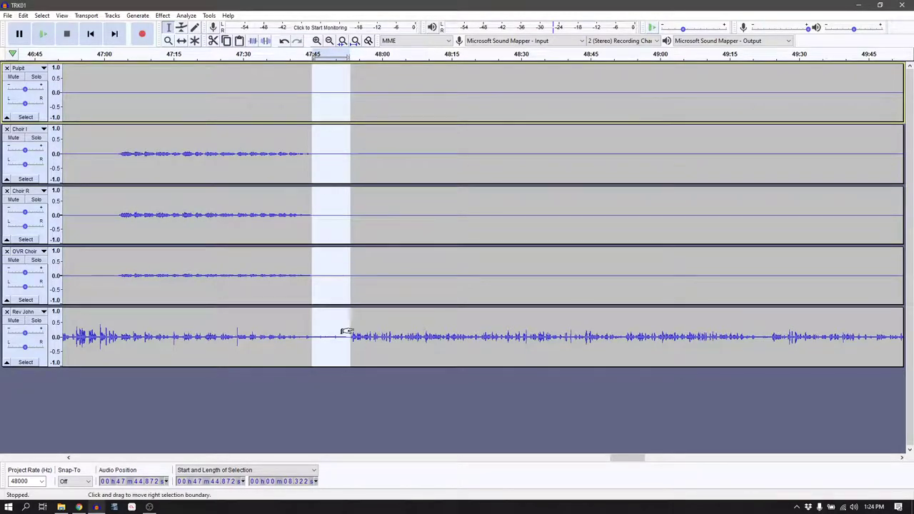
{"action": "scroll", "coordinate": [345, 330], "scroll_direction": "up", "scroll_amount": 2}
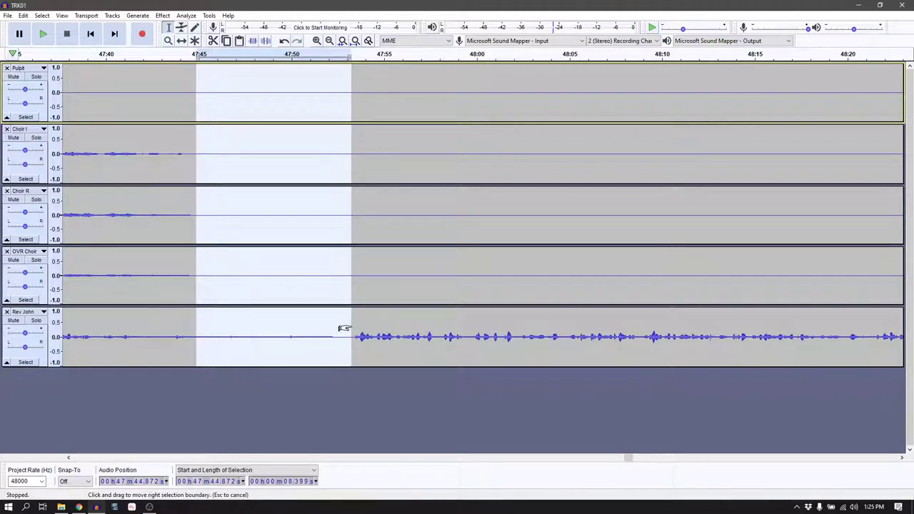
{"action": "left_click", "coordinate": [345, 328]}
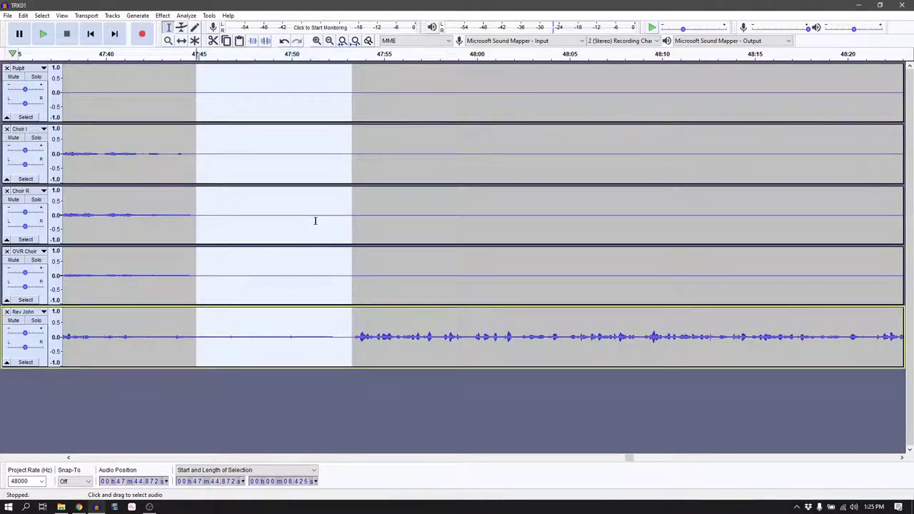
{"action": "key", "text": "Delete"}
Play from 47 min 40.197 s across the cut to check the transition into the minister's speech
{"action": "left_click", "coordinate": [109, 162]}
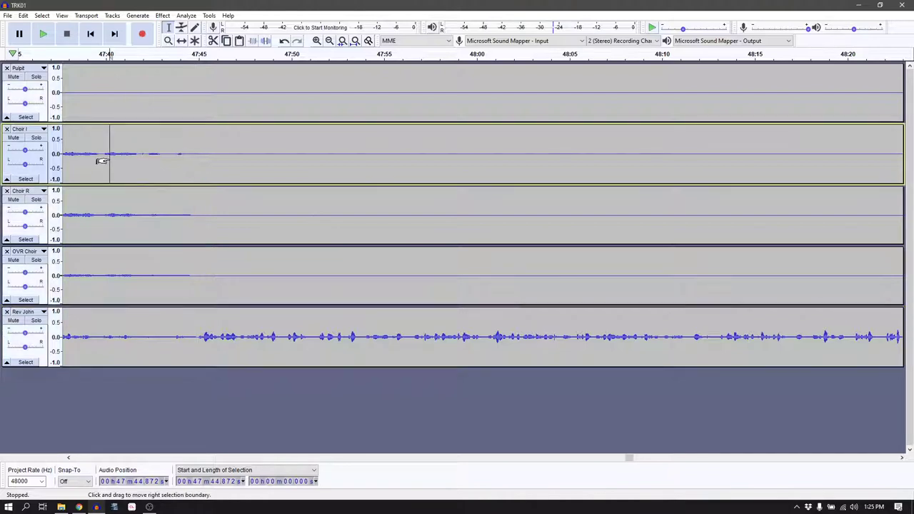
{"action": "key", "text": "space"}
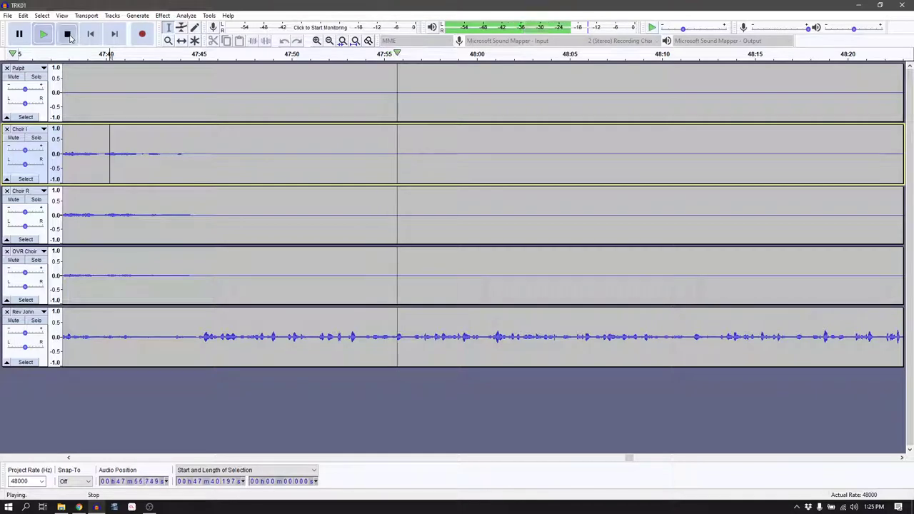
{"action": "key", "text": "space"}
{"action": "key", "text": "space"}
Fit the whole project in view and play from 53 min 38.150 s and about 57 min to check the faint choir audio
{"action": "scroll", "coordinate": [315, 173], "scroll_direction": "down", "scroll_amount": 4}
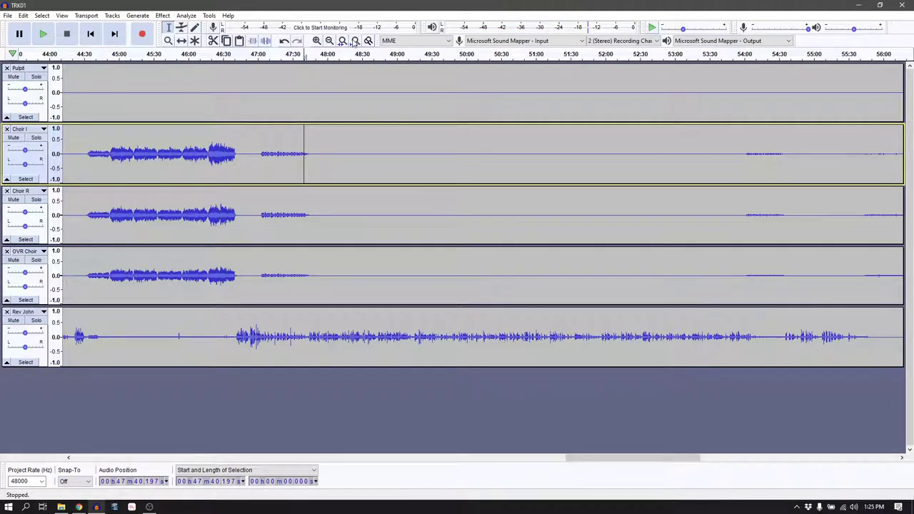
{"action": "key", "text": "ctrl+f"}
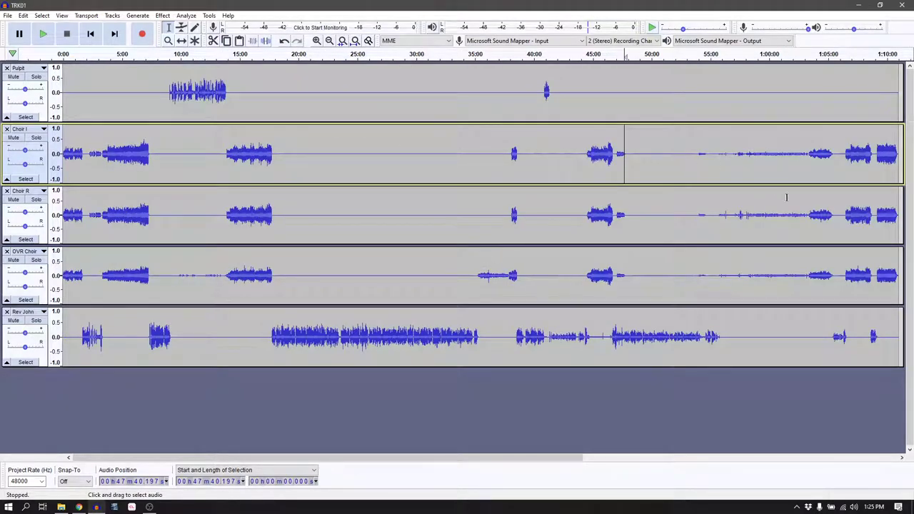
{"action": "left_click_drag", "start_coordinate": [695, 209], "coordinate": [701, 209]}
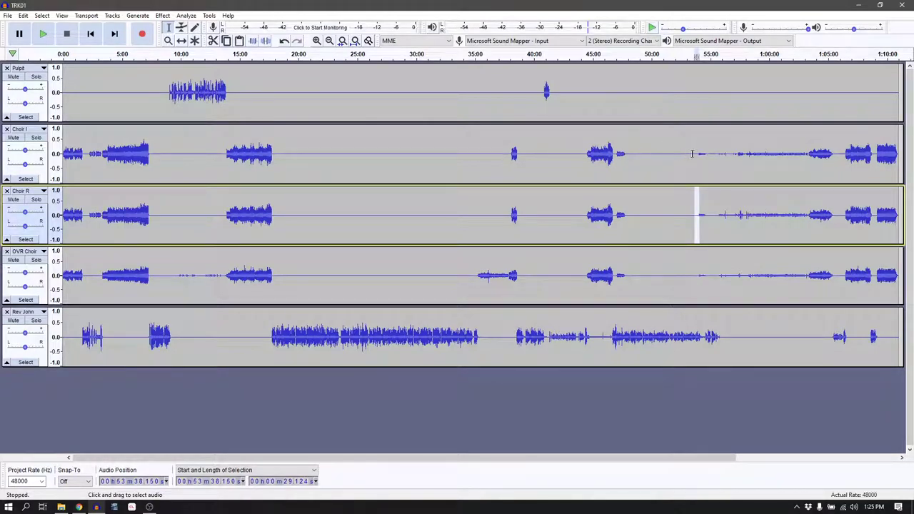
{"action": "key", "text": "space"}
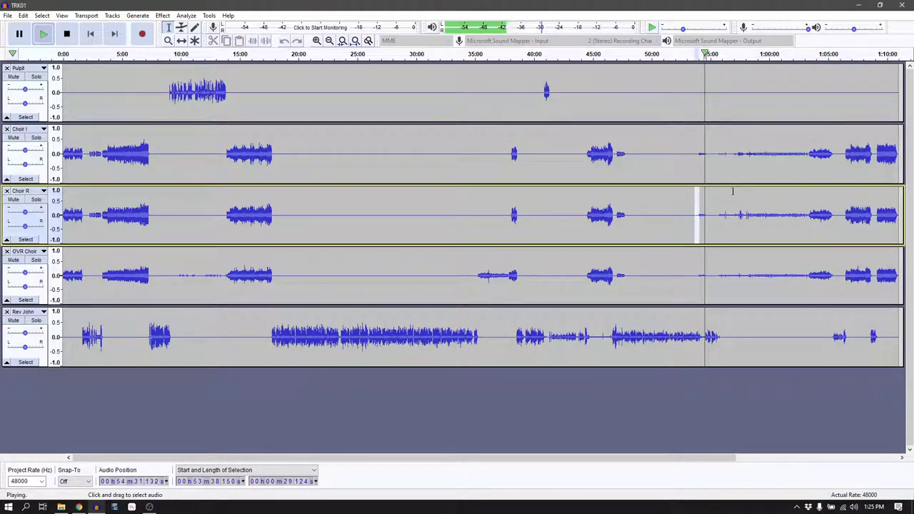
{"action": "left_click", "coordinate": [734, 55]}
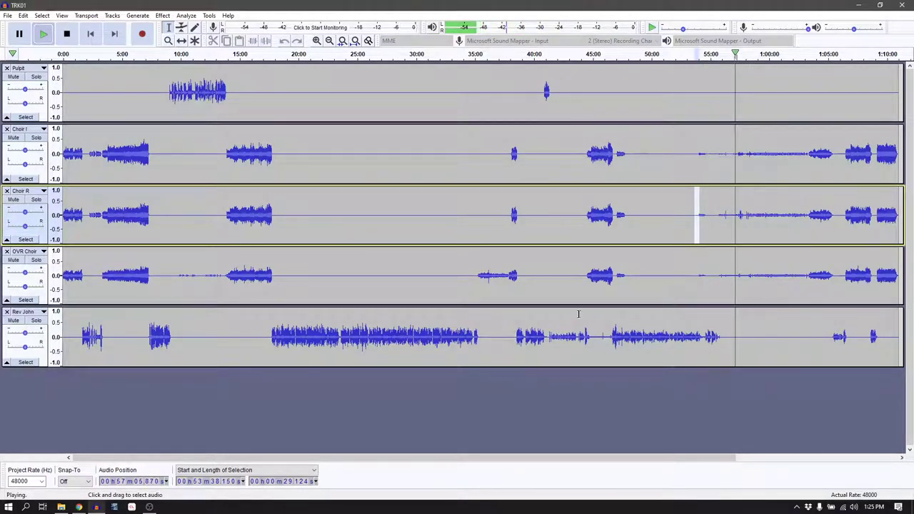
{"action": "key", "text": "space"}
Select all five tracks from 55 min 12.801 s for 3 min 57.842 s and zoom to that range
{"action": "left_click_drag", "start_coordinate": [712, 88], "coordinate": [771, 163]}
{"action": "left_click_drag", "start_coordinate": [737, 322], "coordinate": [759, 353]}
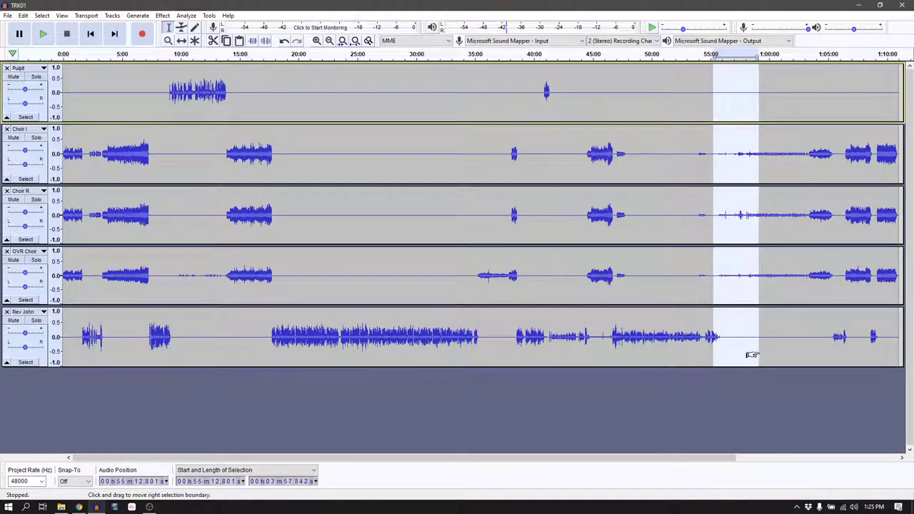
{"action": "left_click", "coordinate": [342, 41]}
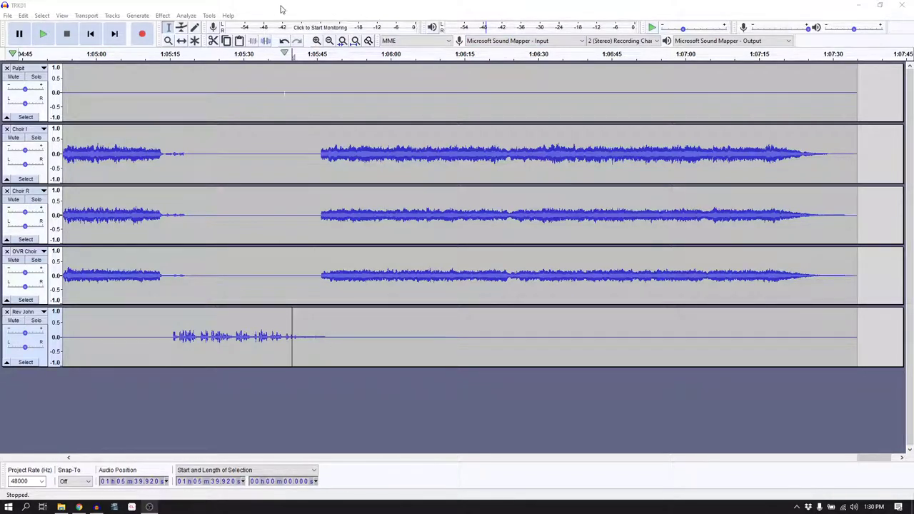
Play several times from between 1 h 5 min 40 s and 1 h 5 min 44 s to examine the transition into the final music
{"action": "left_click", "coordinate": [291, 56]}
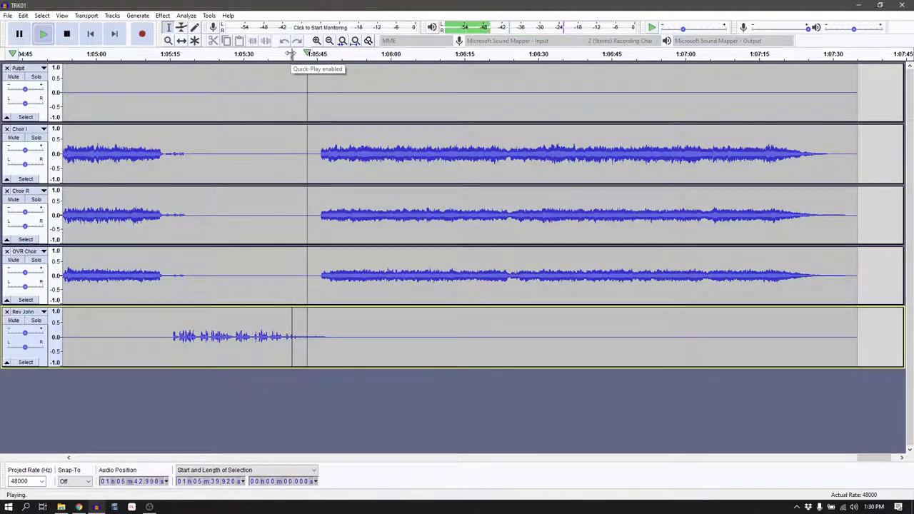
{"action": "left_click", "coordinate": [291, 54]}
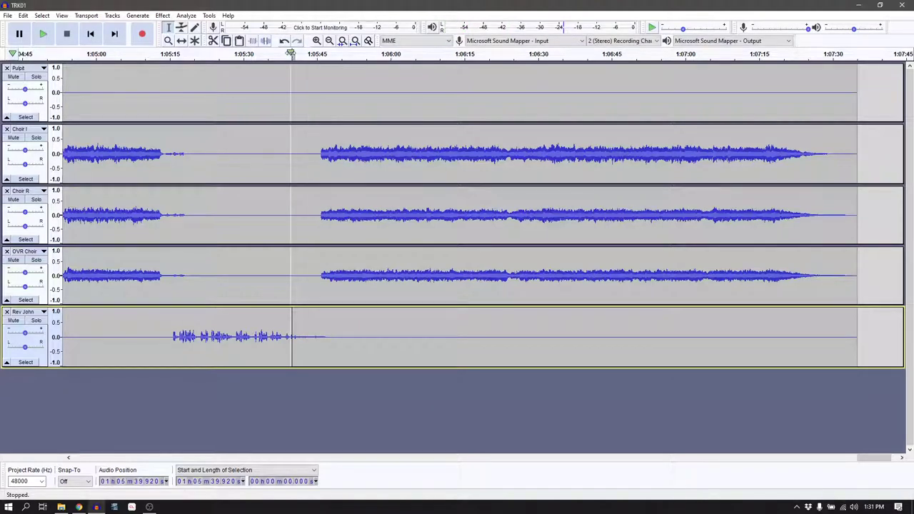
{"action": "left_click", "coordinate": [291, 54]}
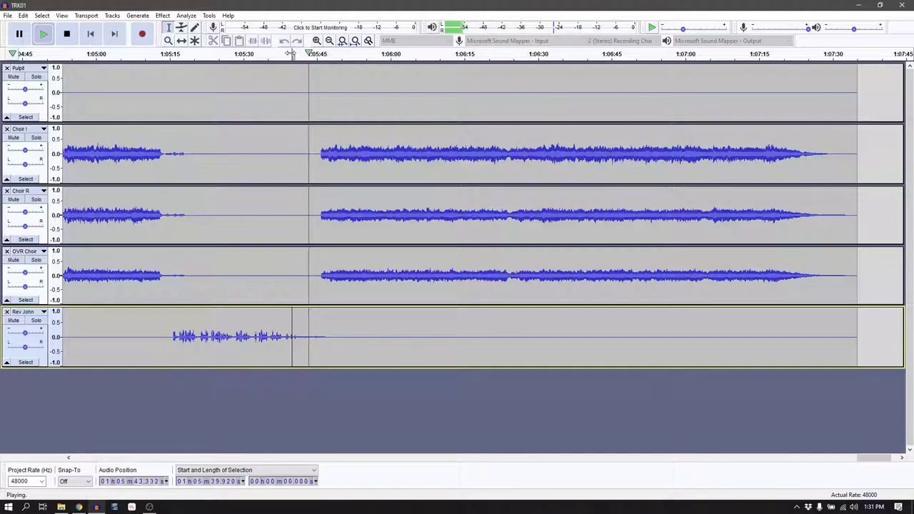
{"action": "left_click", "coordinate": [291, 55]}
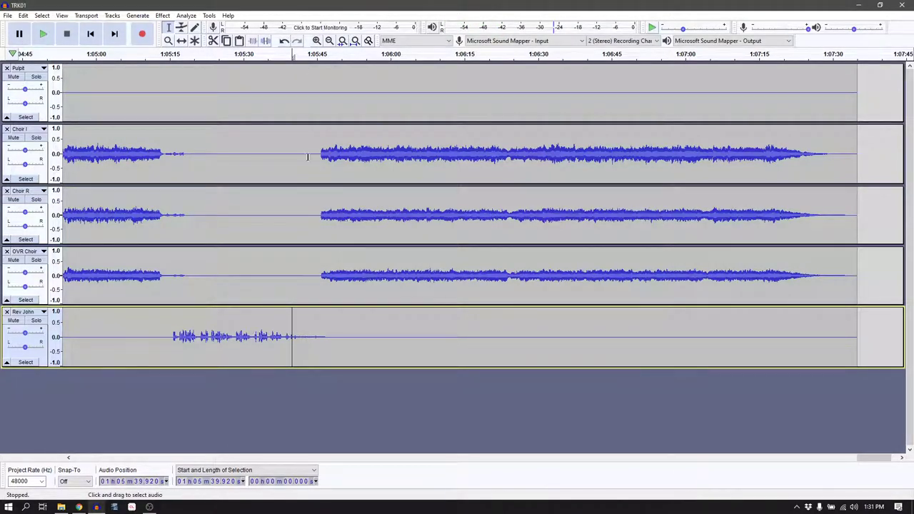
{"action": "left_click", "coordinate": [300, 54]}
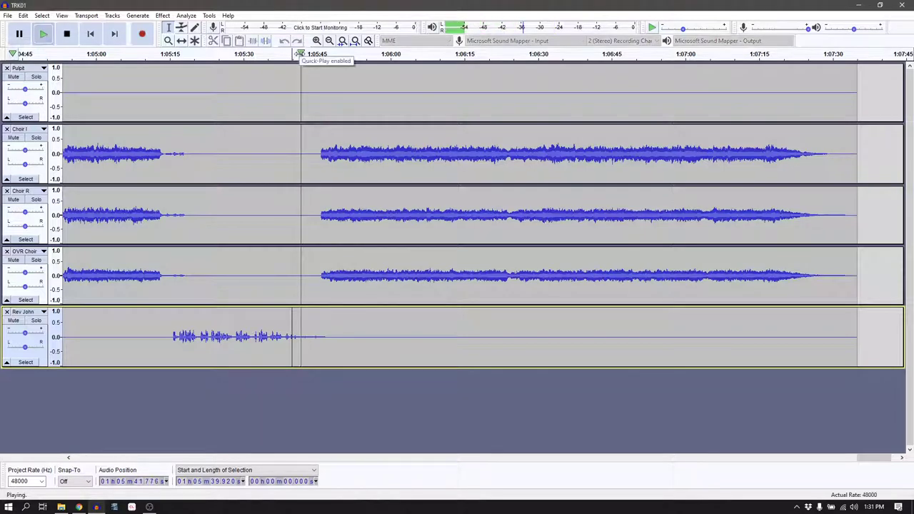
{"action": "left_click", "coordinate": [300, 54]}
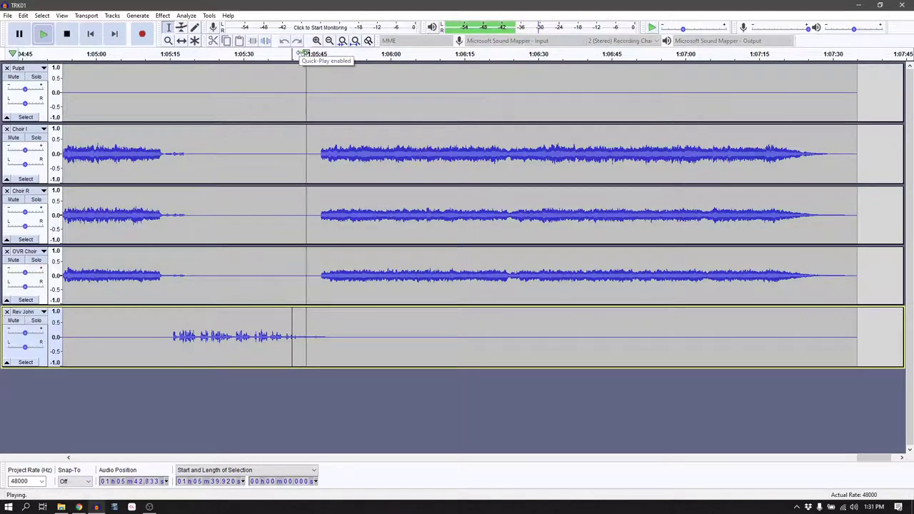
{"action": "left_click", "coordinate": [305, 54]}
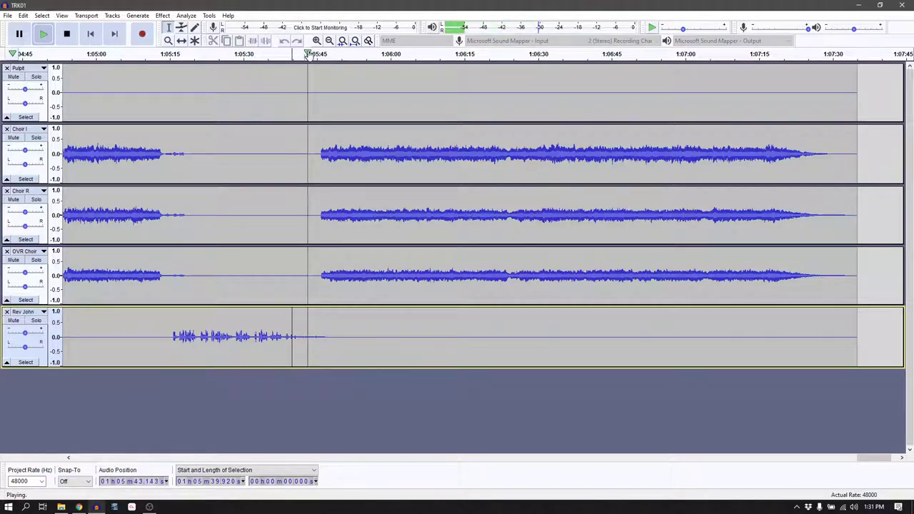
{"action": "left_click", "coordinate": [309, 55]}
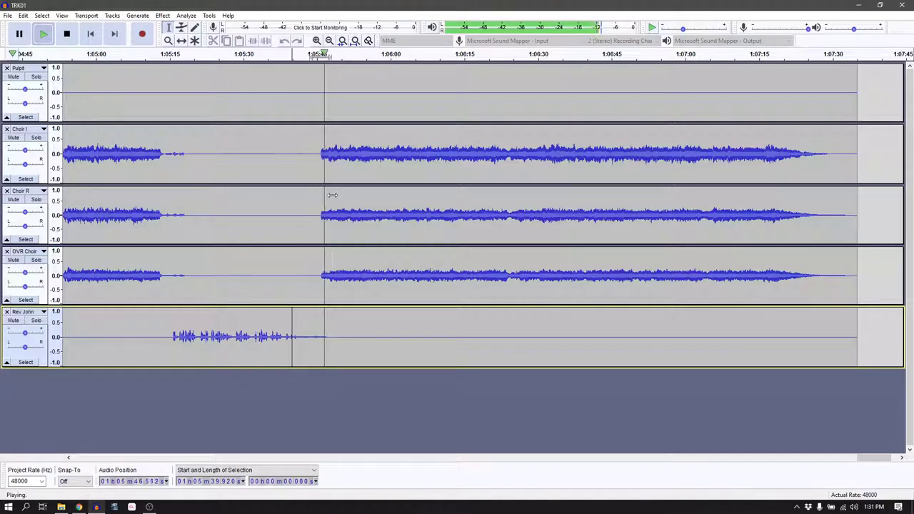
{"action": "key", "text": "space"}
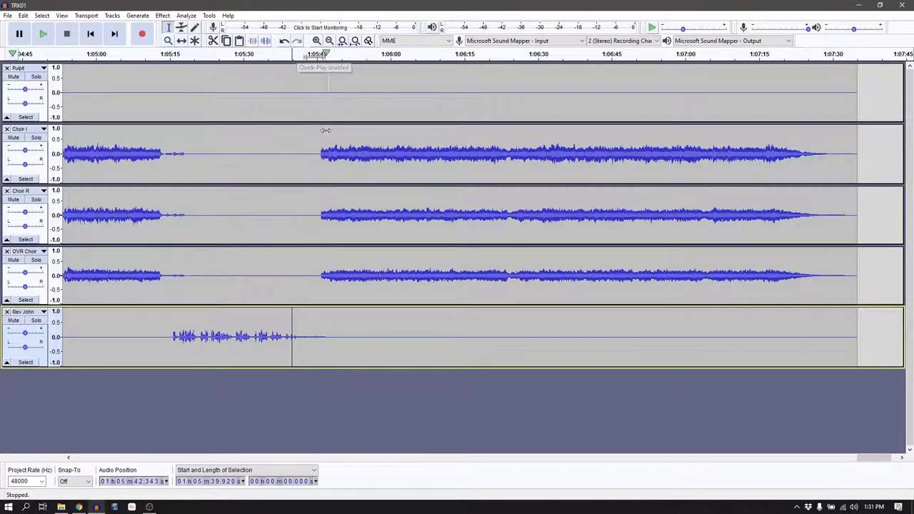
{"action": "key", "text": "space"}
Delete the audio on all five tracks from 1 h 5 min 43.797 s to the end of the recording
{"action": "left_click_drag", "start_coordinate": [326, 93], "coordinate": [857, 339]}
{"action": "key", "text": "space"}
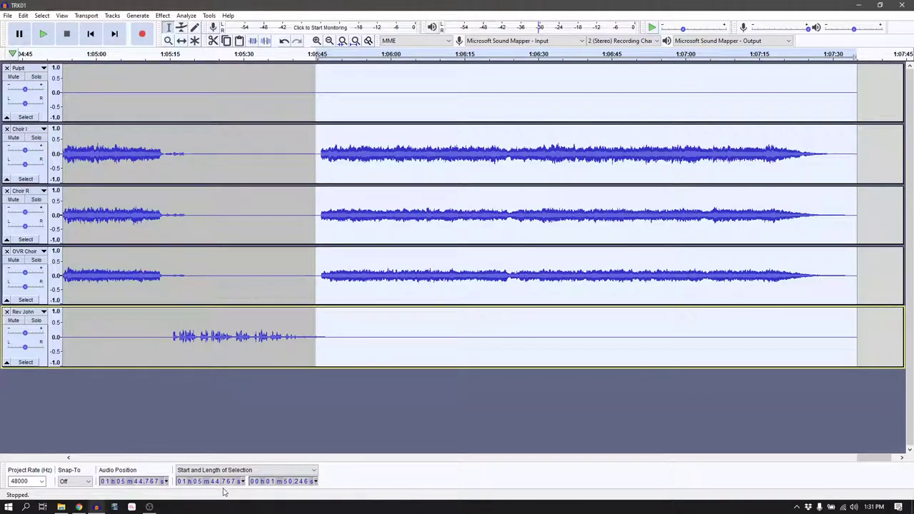
{"action": "left_click_drag", "start_coordinate": [323, 347], "coordinate": [317, 351]}
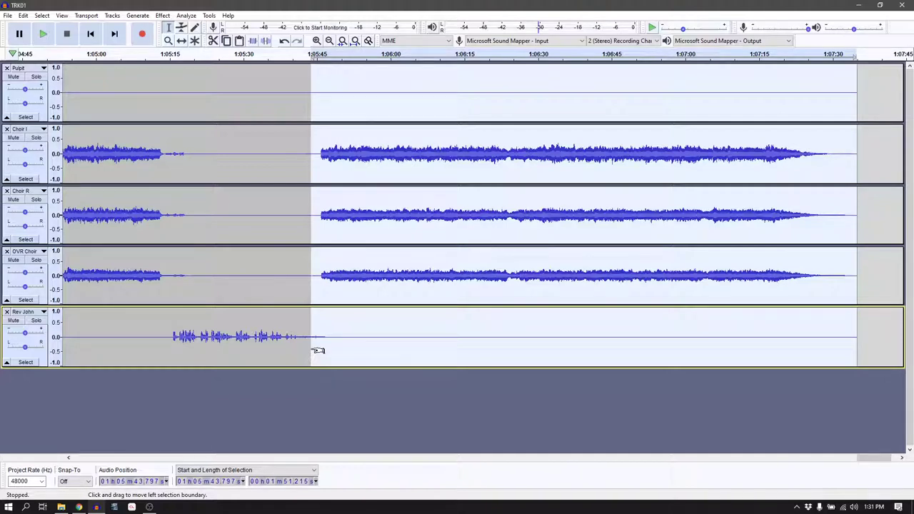
{"action": "key", "text": "Delete"}
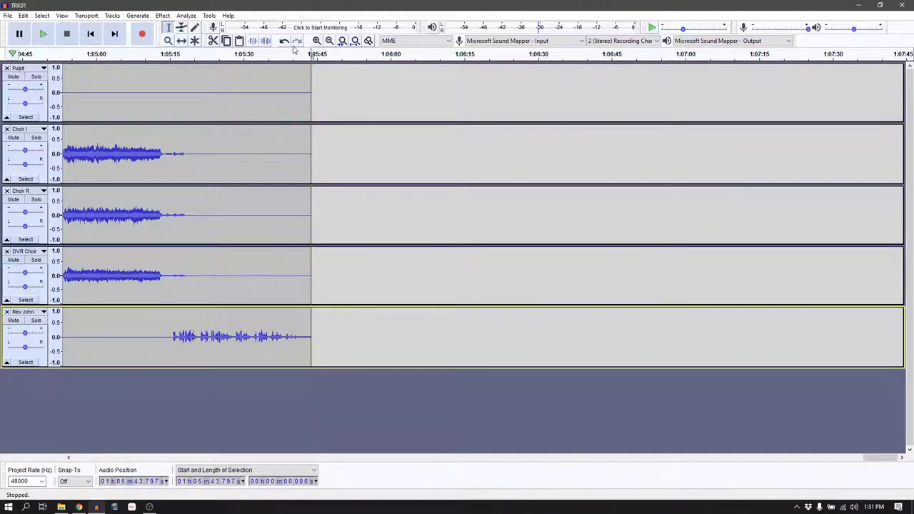
{"action": "left_click", "coordinate": [295, 54]}
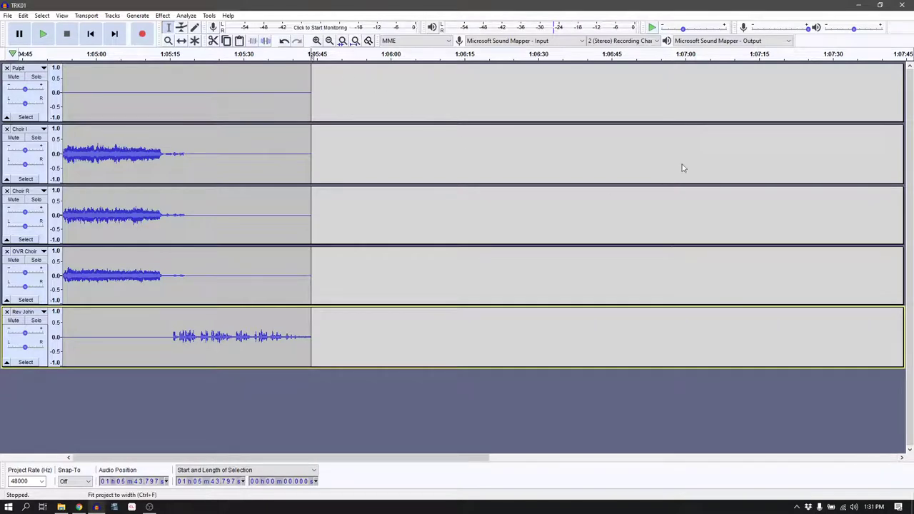
Select all the tracks and pan the first choir track fully left and the Choir R track fully right
{"action": "key", "text": "ctrl+f"}
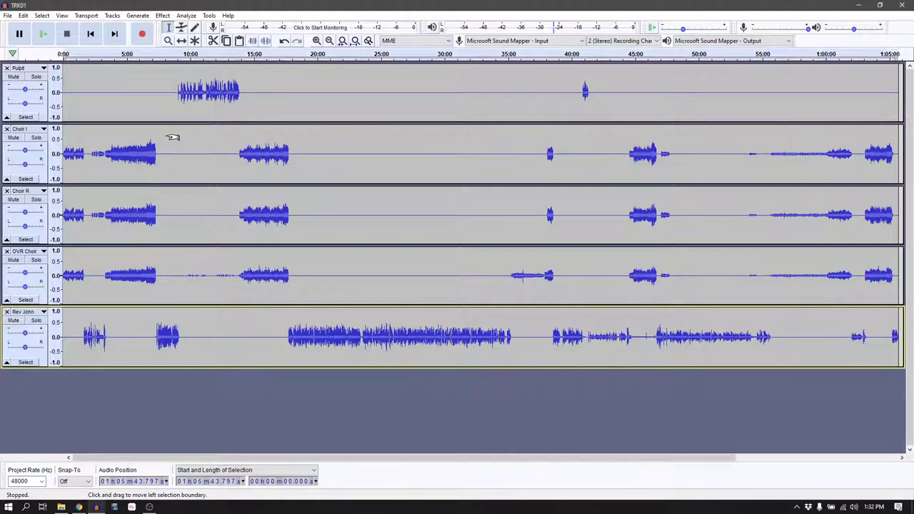
{"action": "key", "text": "ctrl+a"}
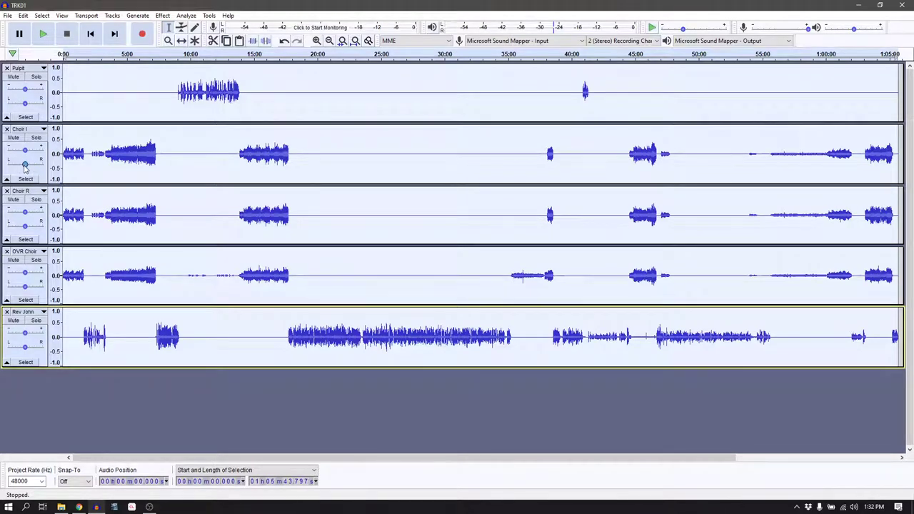
{"action": "left_click_drag", "start_coordinate": [25, 166], "coordinate": [8, 165]}
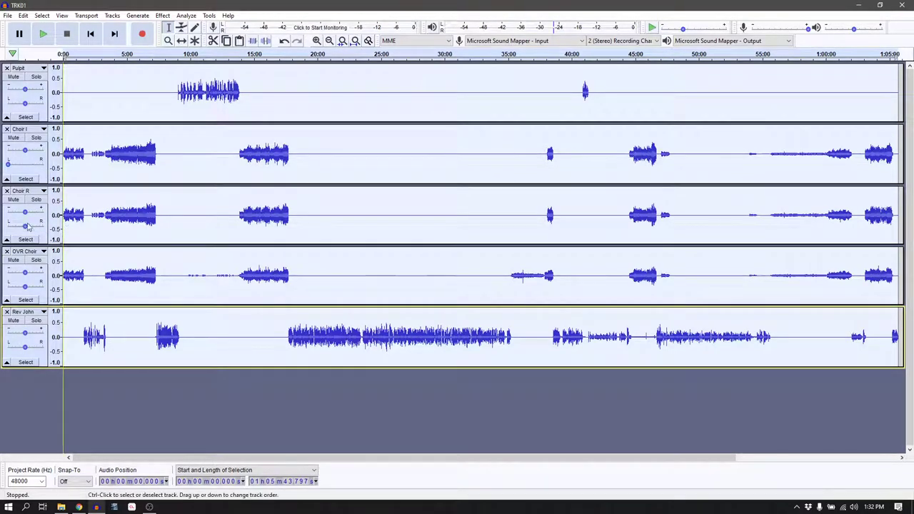
{"action": "left_click_drag", "start_coordinate": [25, 226], "coordinate": [42, 226]}
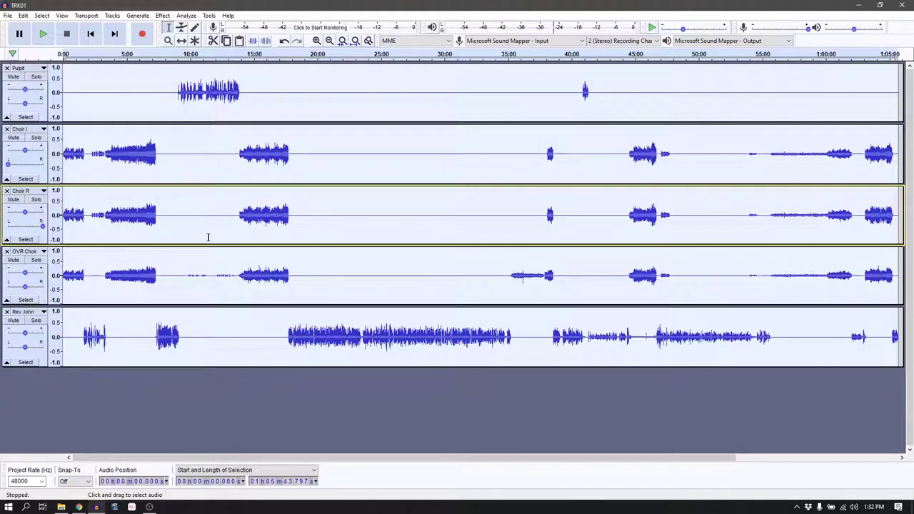
Mix and render the selected tracks into one stereo track and play it briefly from about 5 min 50 s
{"action": "left_click", "coordinate": [111, 16]}
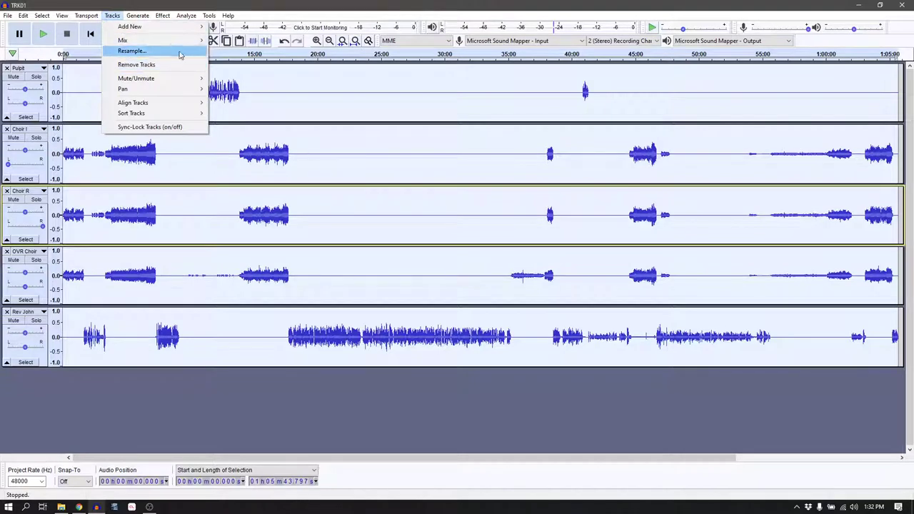
{"action": "mouse_move", "coordinate": [184, 41]}
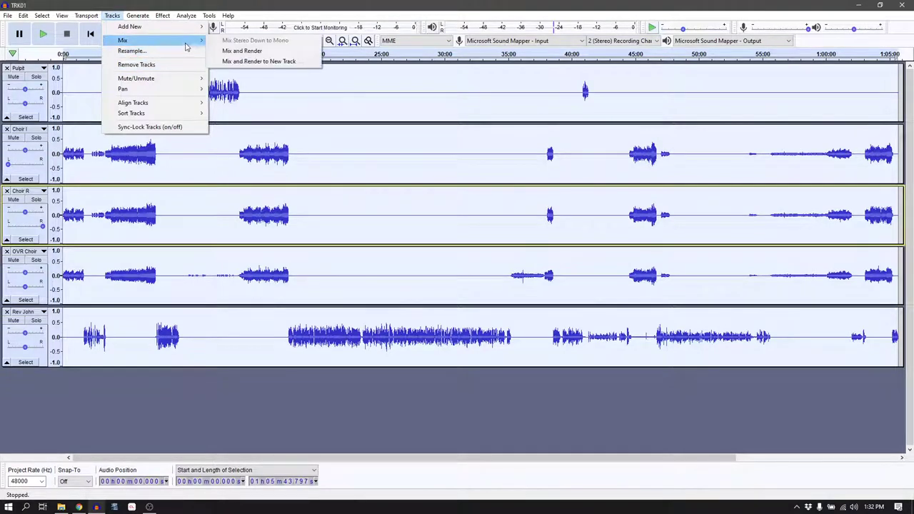
{"action": "left_click", "coordinate": [243, 52]}
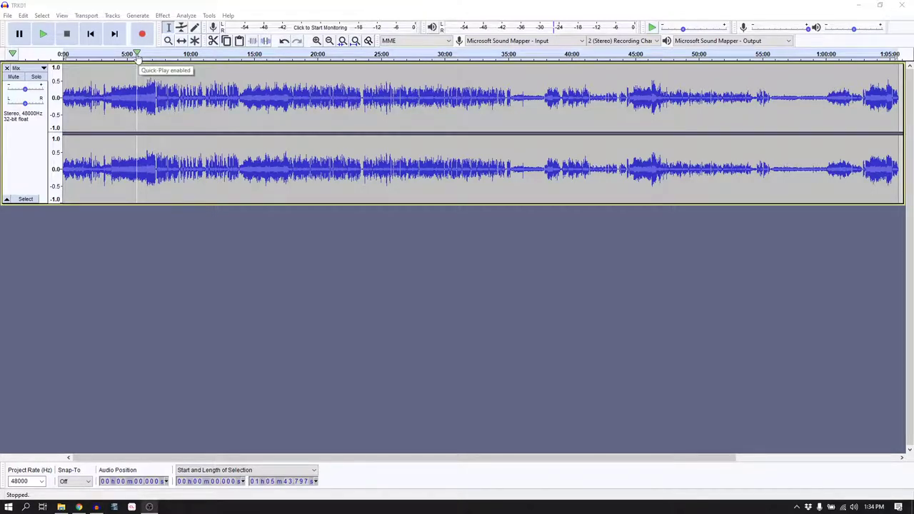
{"action": "left_click", "coordinate": [137, 55]}
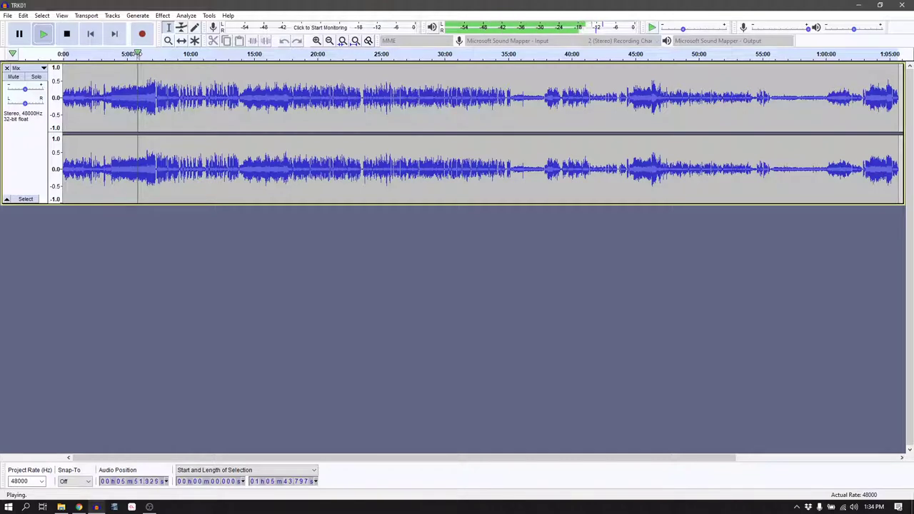
{"action": "left_click", "coordinate": [69, 39]}
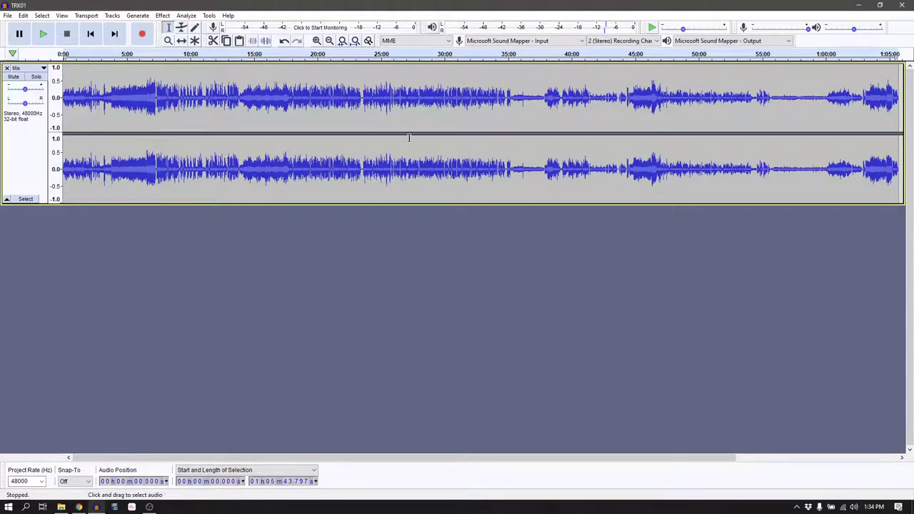
Export the mixed track as an MP3 with a file name beginning 2020_03_01 and proceed to its metadata tags
{"action": "left_click", "coordinate": [8, 16]}
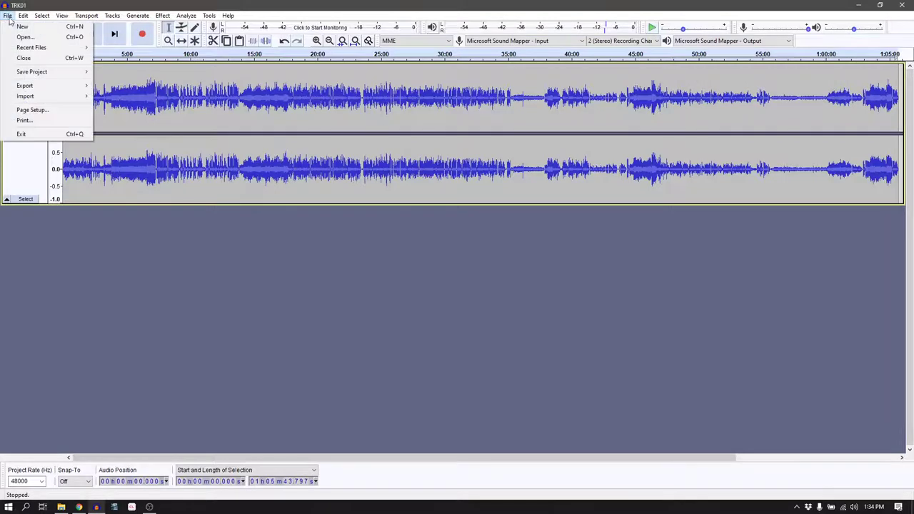
{"action": "mouse_move", "coordinate": [31, 74]}
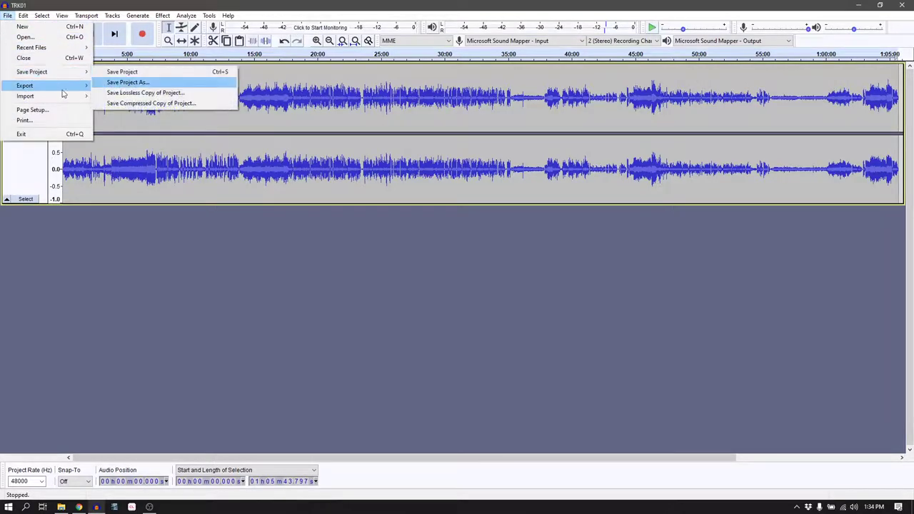
{"action": "mouse_move", "coordinate": [60, 87]}
{"action": "left_click", "coordinate": [125, 86]}
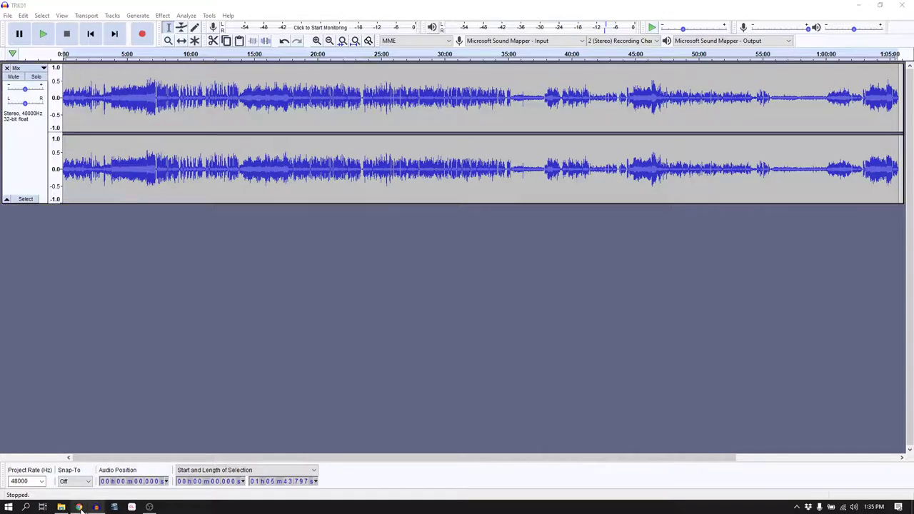
{"action": "mouse_move", "coordinate": [80, 508]}
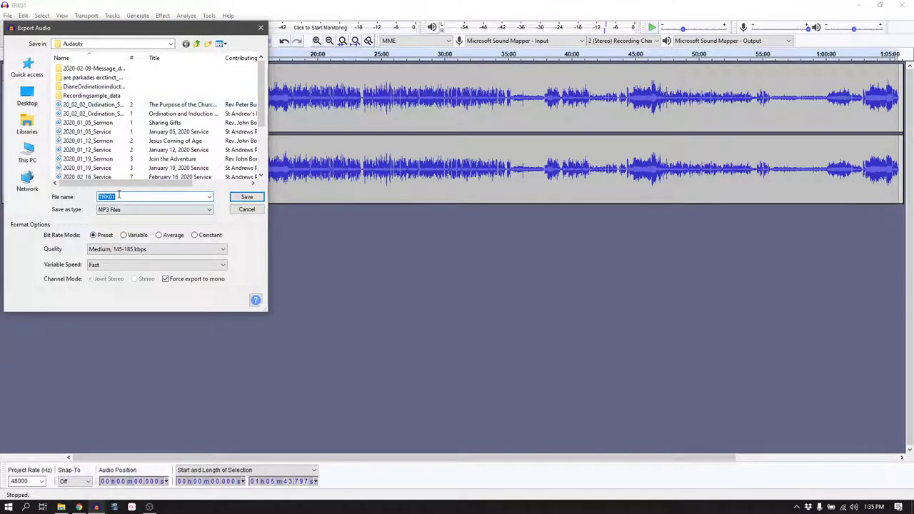
{"action": "type", "text": "2020"}
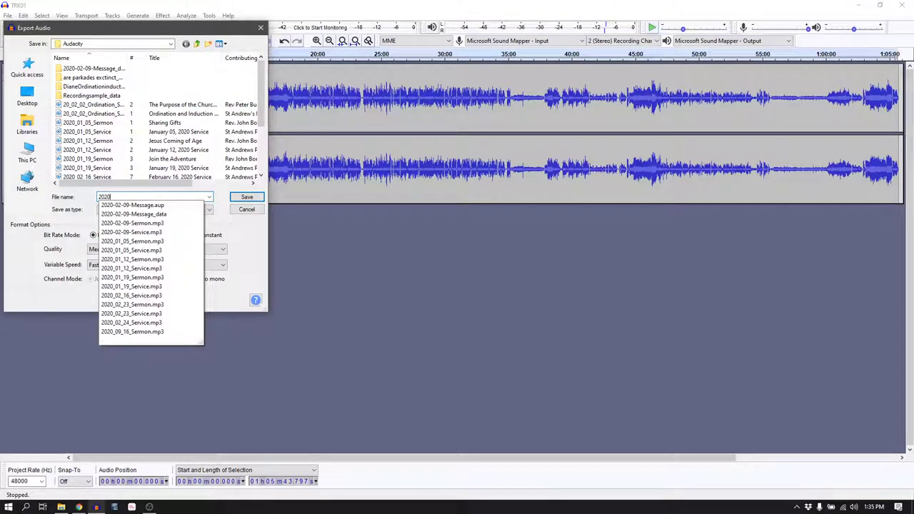
{"action": "type", "text": "_03_"}
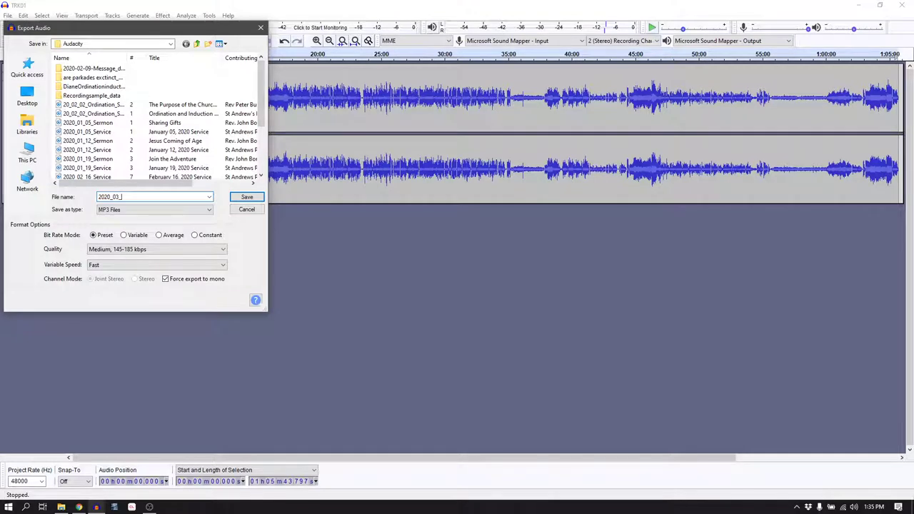
{"action": "type", "text": "01"}
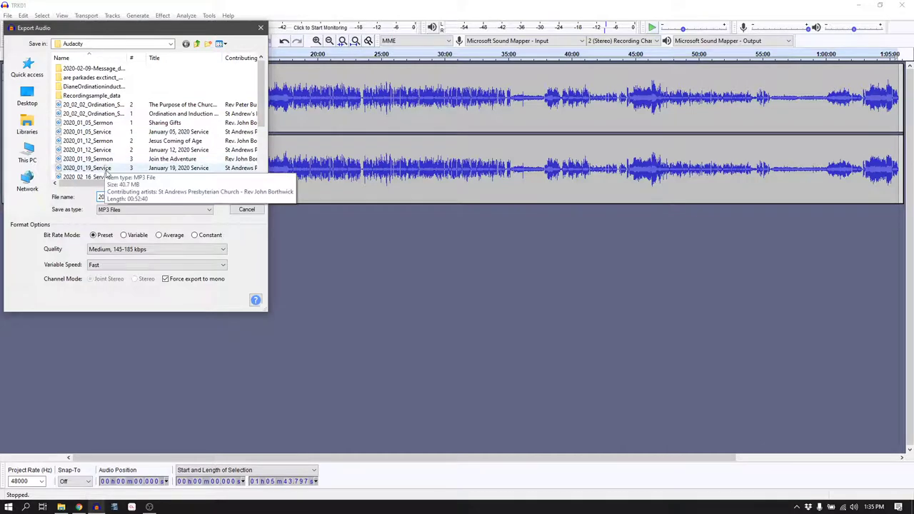
{"action": "left_click", "coordinate": [245, 197]}
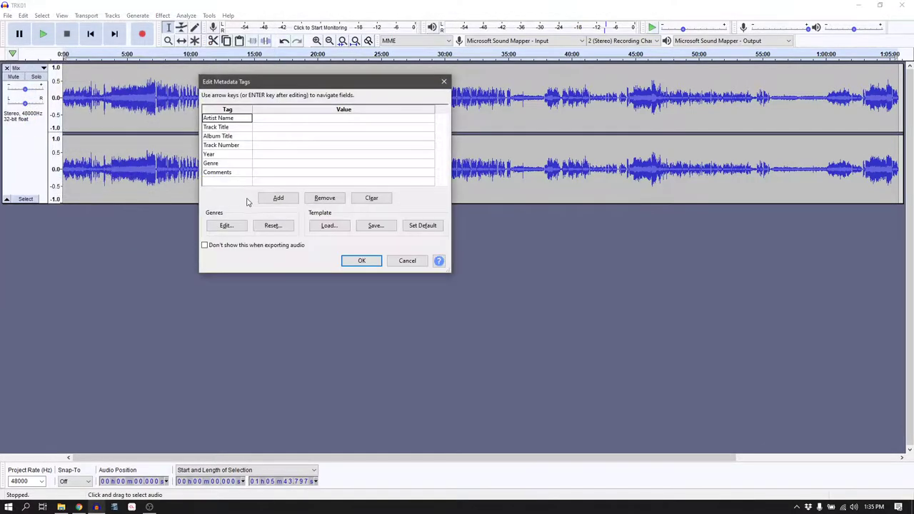
Load the Service template into the metadata tags
{"action": "left_click", "coordinate": [340, 227]}
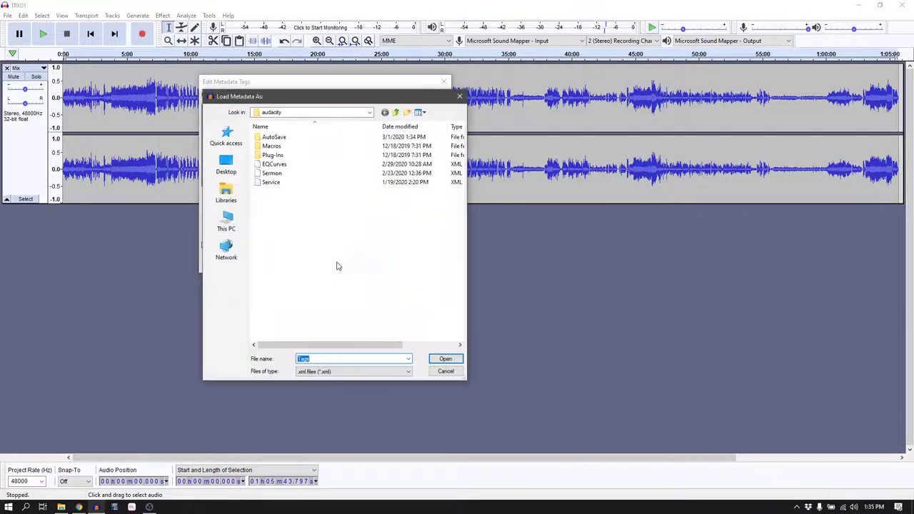
{"action": "left_click", "coordinate": [272, 183]}
{"action": "left_click", "coordinate": [445, 359]}
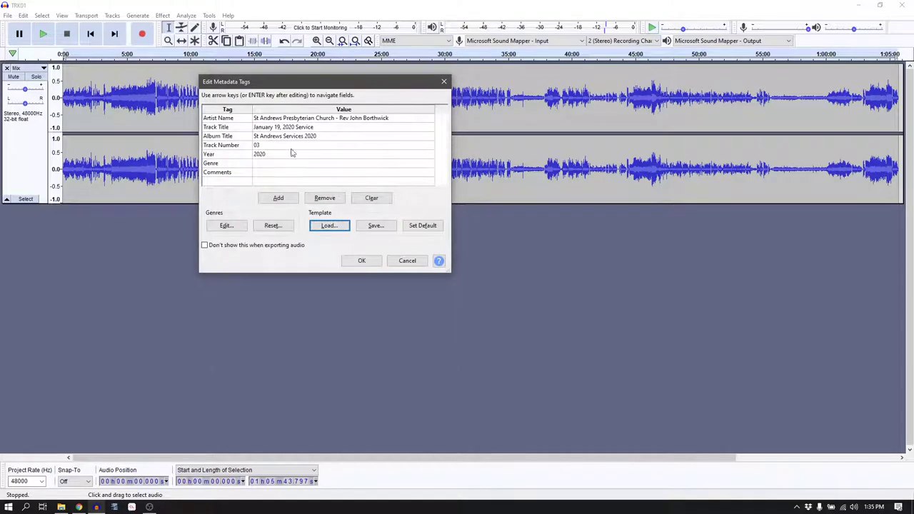
Set the track title to "March 01, 2020 Service" and the track number to 09 in the metadata tags
{"action": "left_click", "coordinate": [319, 129]}
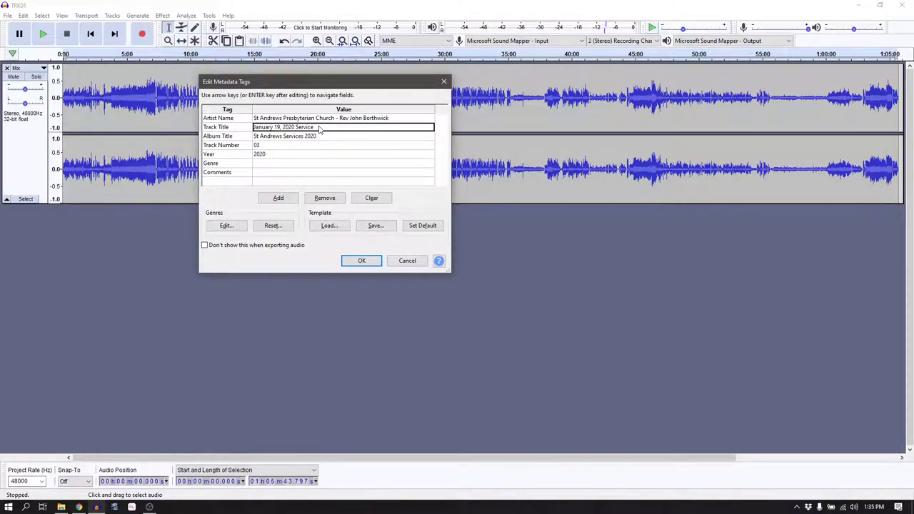
{"action": "key", "text": "BackSpace"}
{"action": "type", "text": "March 01"}
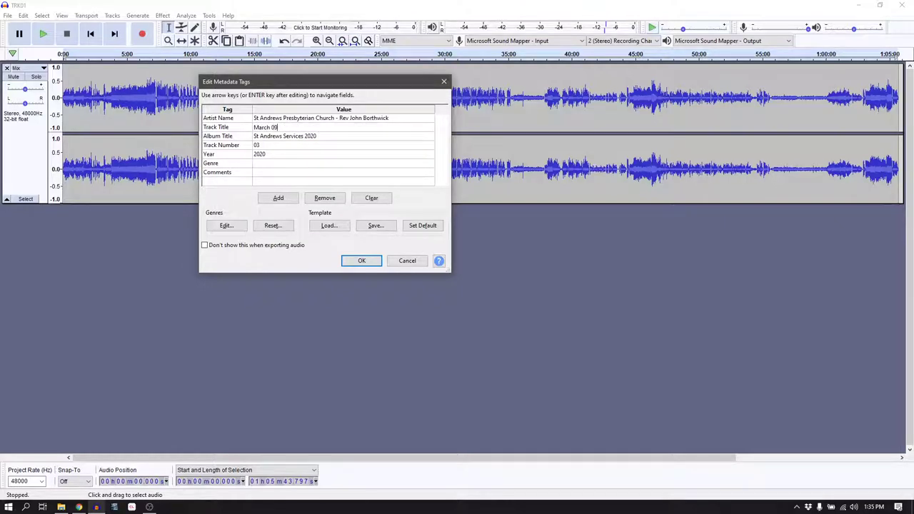
{"action": "type", "text": ", 2020 Service"}
{"action": "key", "text": "Return"}
{"action": "key", "text": "Return"}
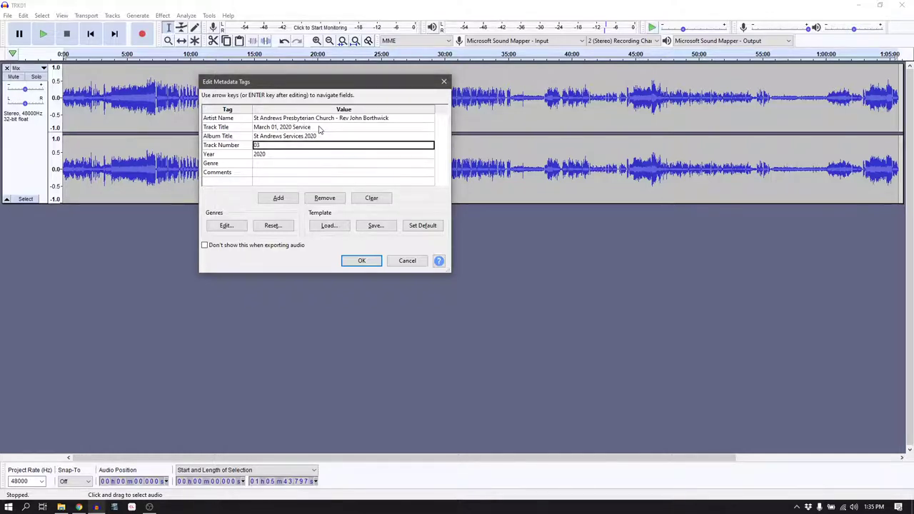
{"action": "type", "text": "9"}
{"action": "key", "text": "Return"}
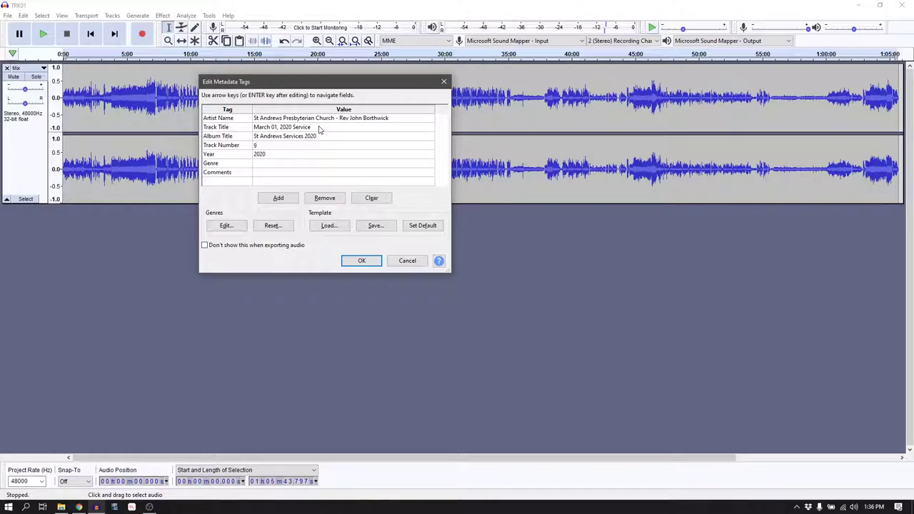
{"action": "type", "text": "09"}
{"action": "left_click", "coordinate": [322, 128]}
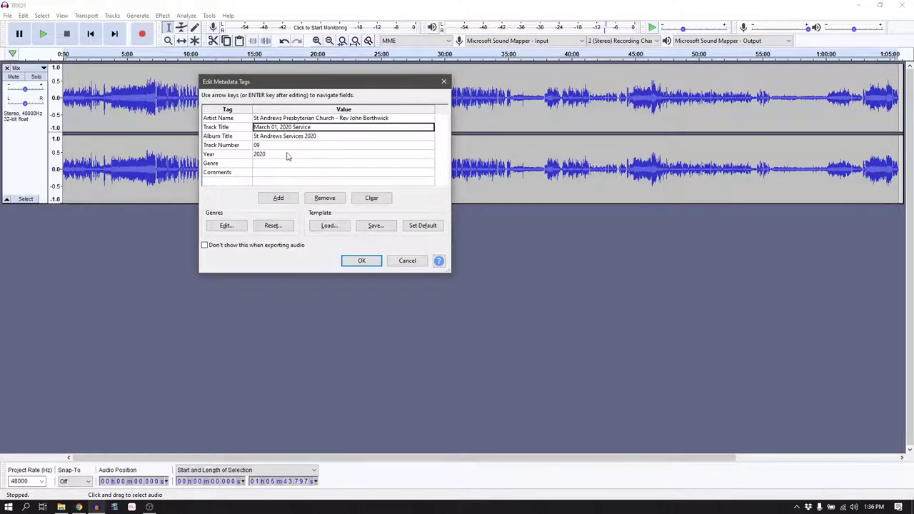
Switch to Chrome, check the March 1 track number in the PA schedule document, and return to Audacity
{"action": "left_click", "coordinate": [79, 508]}
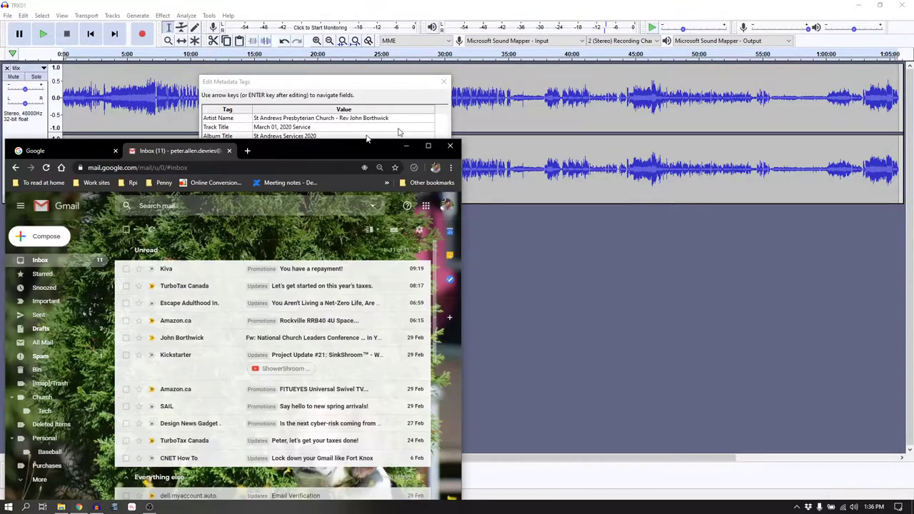
{"action": "left_click_drag", "start_coordinate": [258, 145], "coordinate": [488, 94]}
{"action": "left_click", "coordinate": [488, 94]}
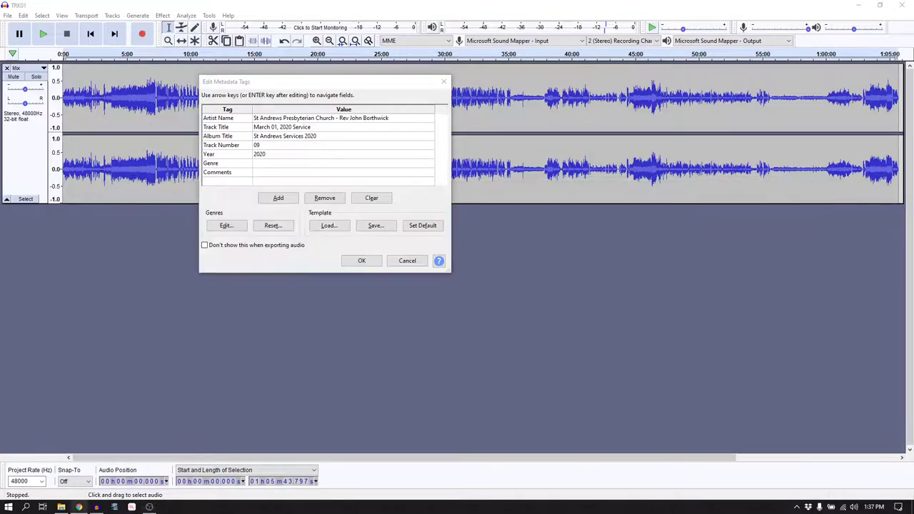
{"action": "key", "text": "alt+Tab"}
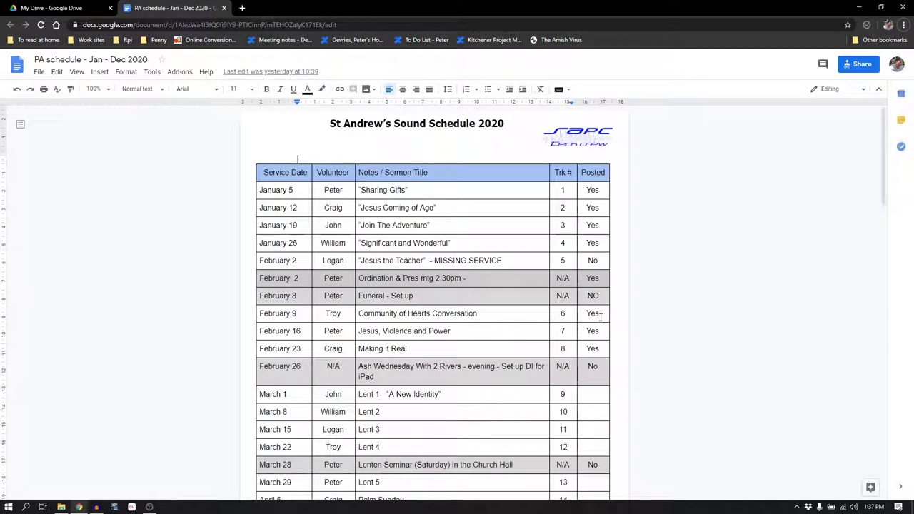
{"action": "left_click", "coordinate": [564, 395]}
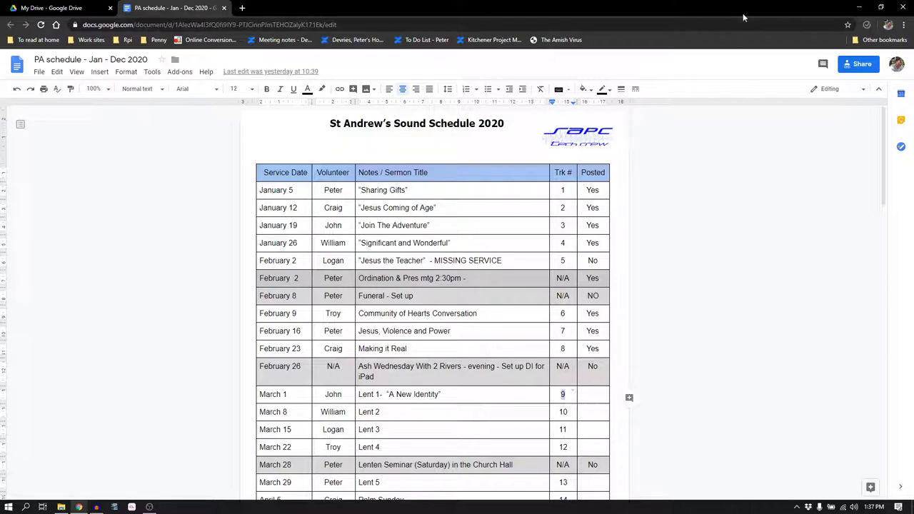
{"action": "key", "text": "alt+Tab"}
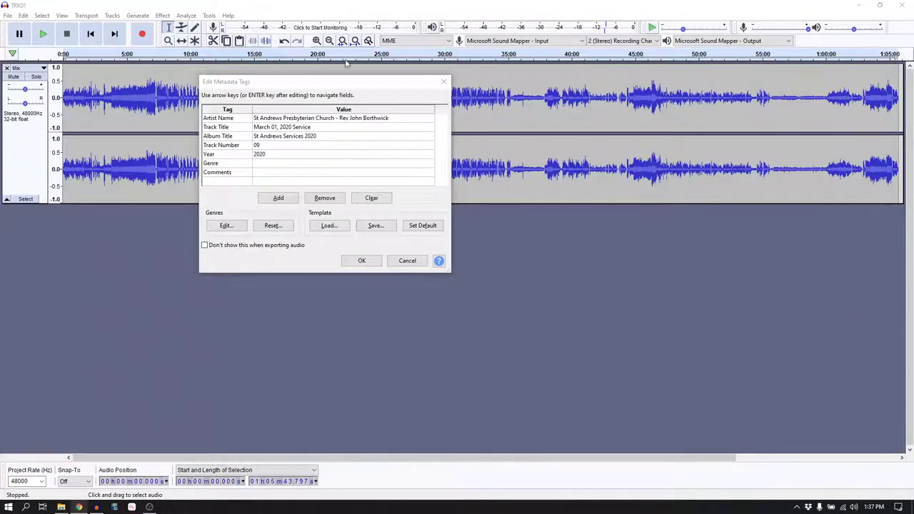
Overwrite the Service metadata template with the current tags and cancel the export once it is running
{"action": "left_click", "coordinate": [376, 225]}
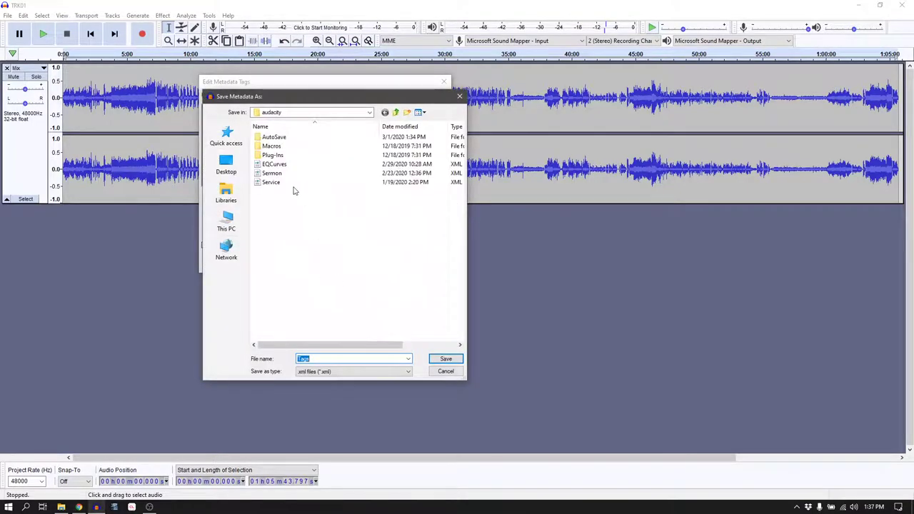
{"action": "left_click", "coordinate": [271, 182]}
{"action": "left_click", "coordinate": [445, 359]}
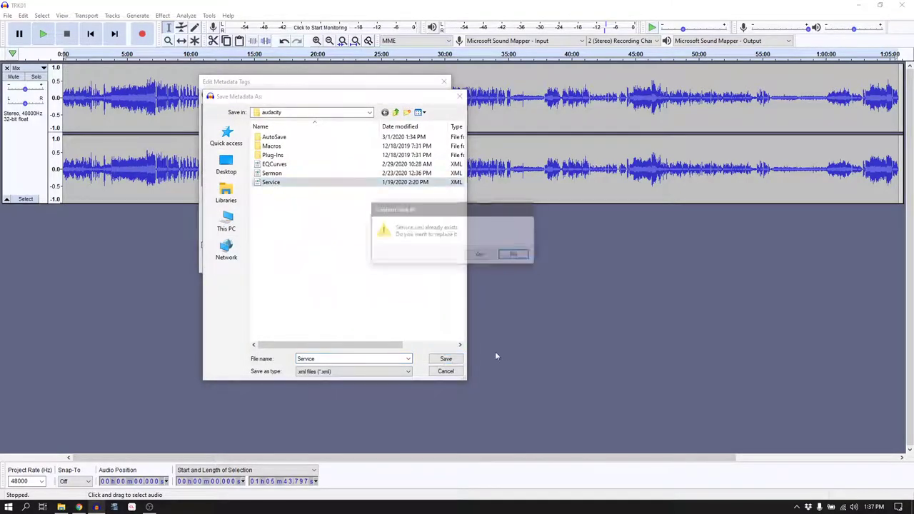
{"action": "left_click", "coordinate": [481, 256]}
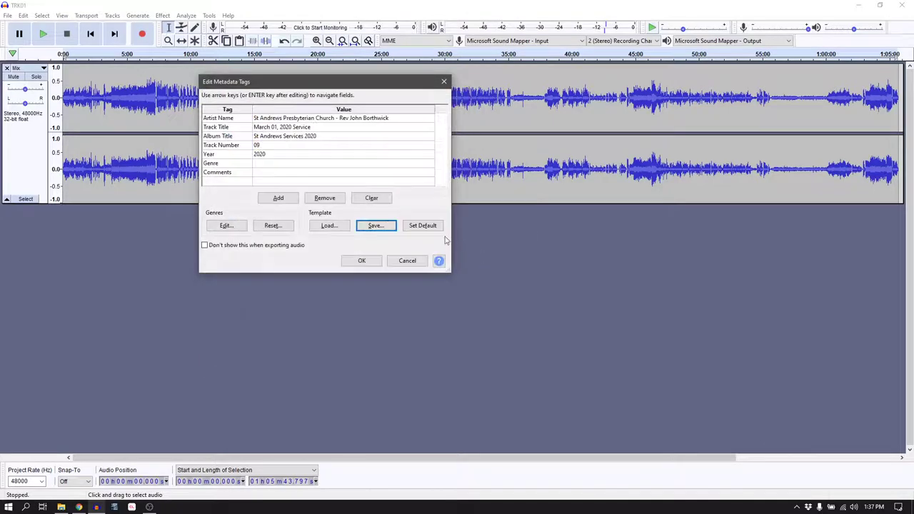
{"action": "left_click", "coordinate": [361, 262]}
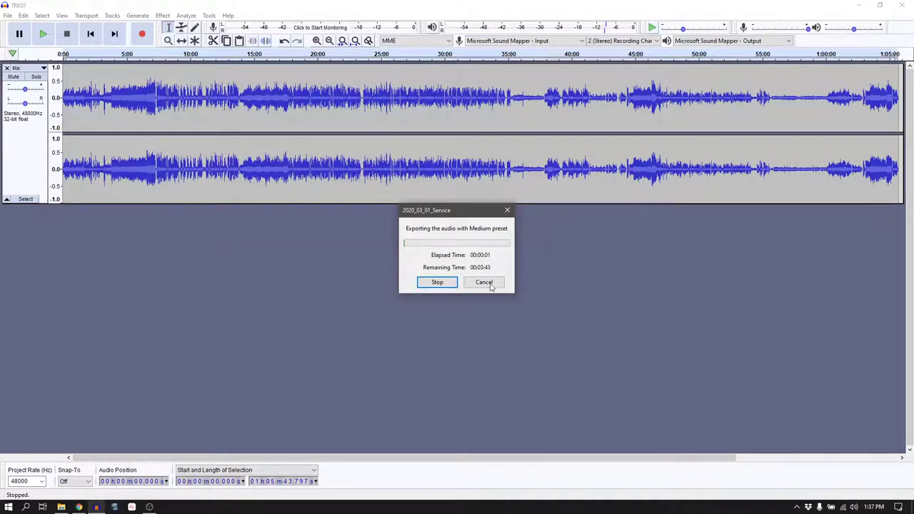
{"action": "left_click", "coordinate": [483, 283]}
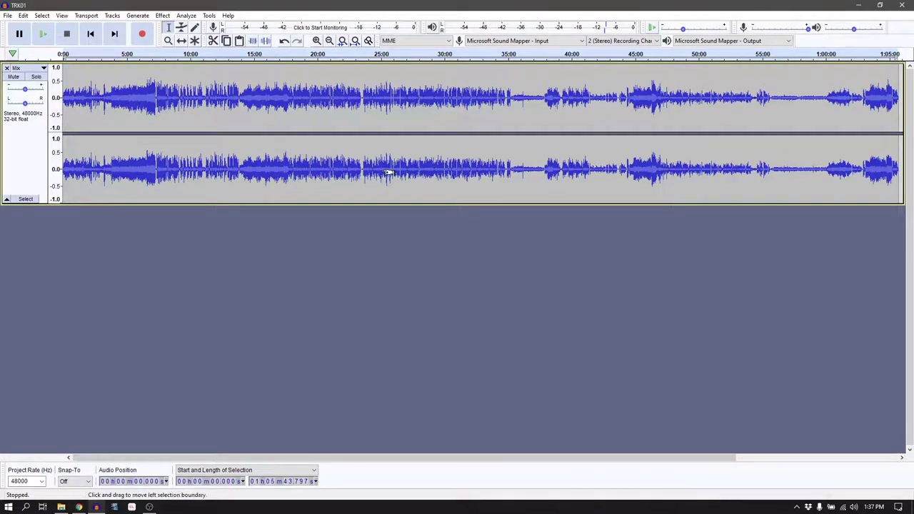
Amplify the entire stereo mix to a new peak amplitude of -3 dB
{"action": "key", "text": "ctrl+a"}
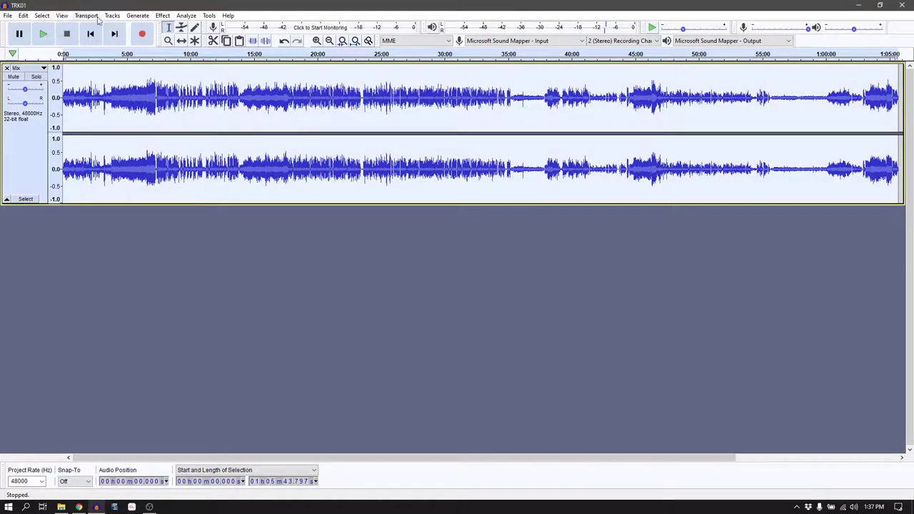
{"action": "left_click", "coordinate": [164, 17]}
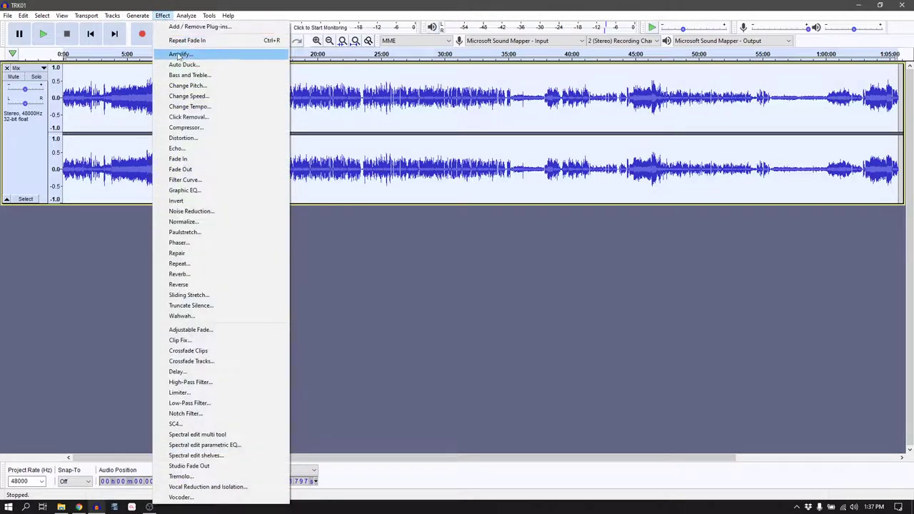
{"action": "left_click", "coordinate": [175, 55]}
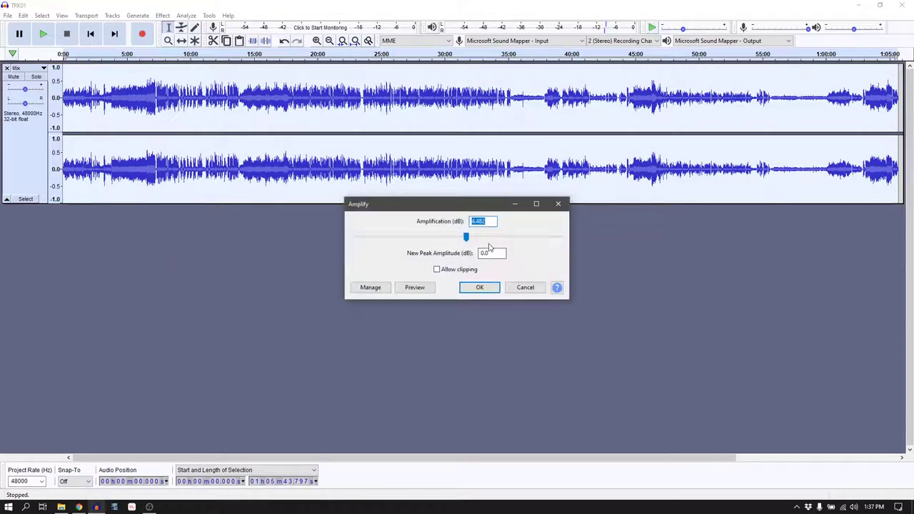
{"action": "key", "text": "Tab"}
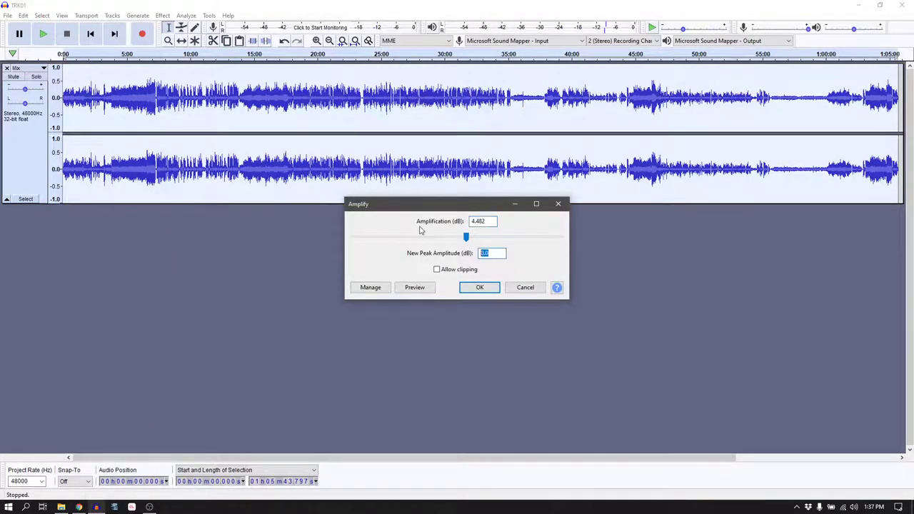
{"action": "type", "text": "-3"}
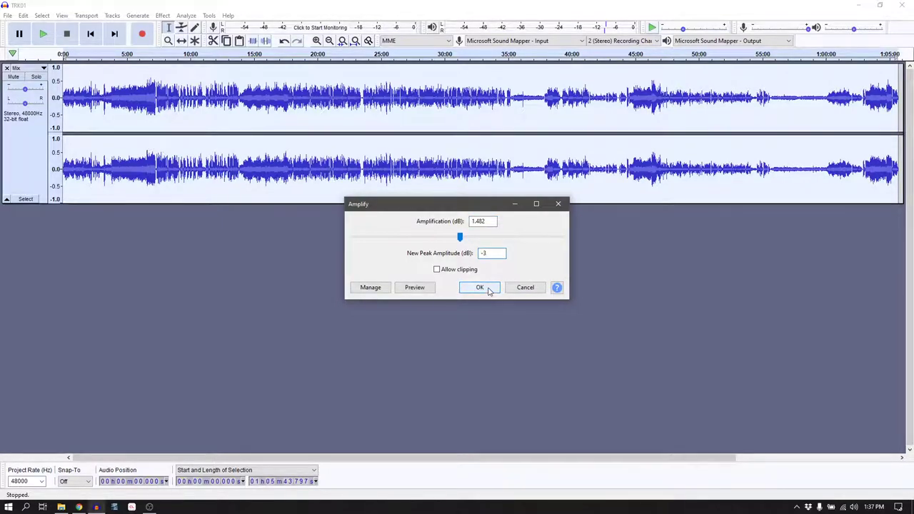
{"action": "left_click", "coordinate": [480, 287]}
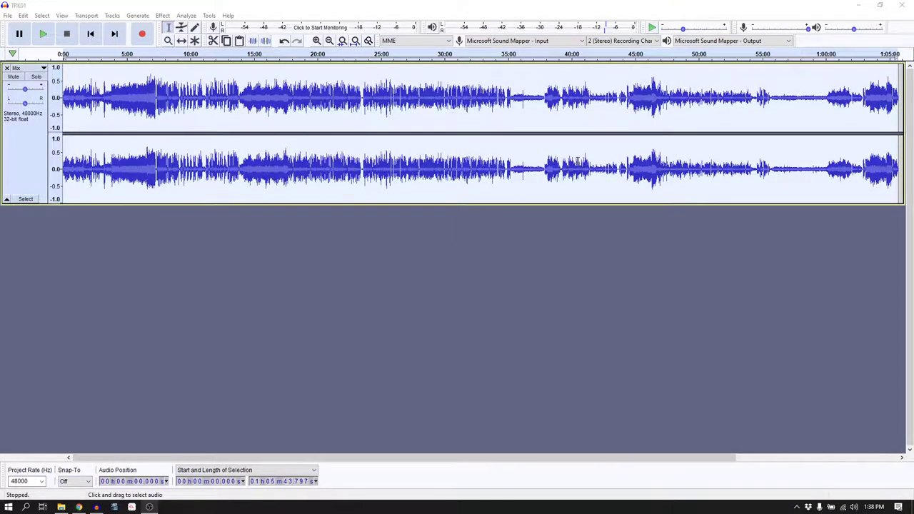
Export the mix as an MP3 named 2020_03_01_Service, keeping the medium-quality preset, forced mono and existing metadata tags
{"action": "left_click", "coordinate": [7, 15]}
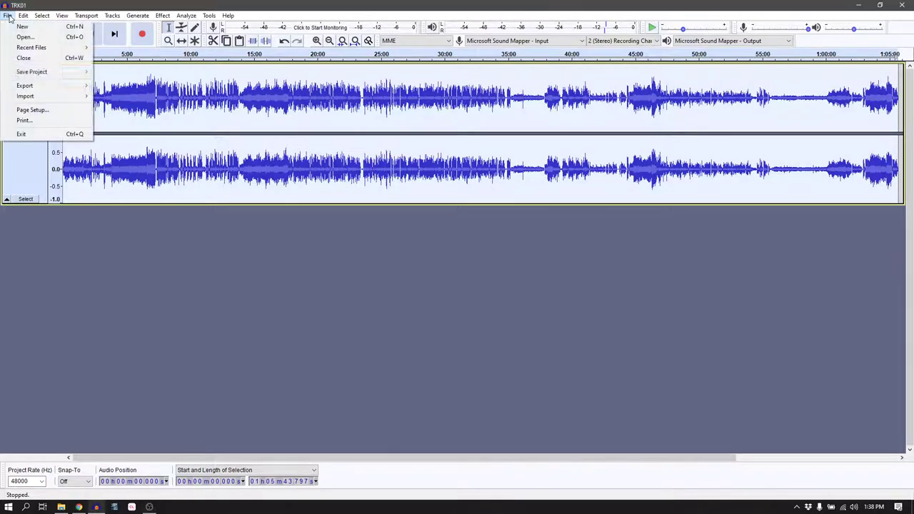
{"action": "mouse_move", "coordinate": [44, 86]}
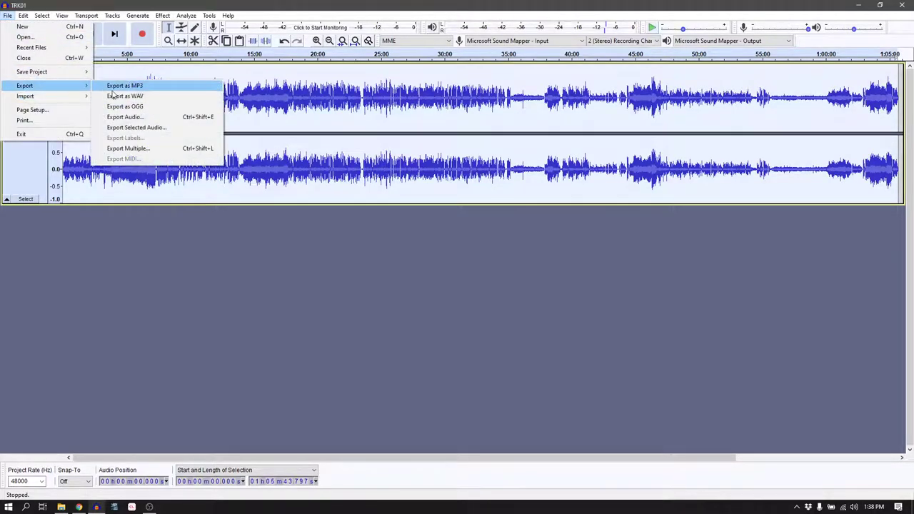
{"action": "left_click", "coordinate": [121, 85]}
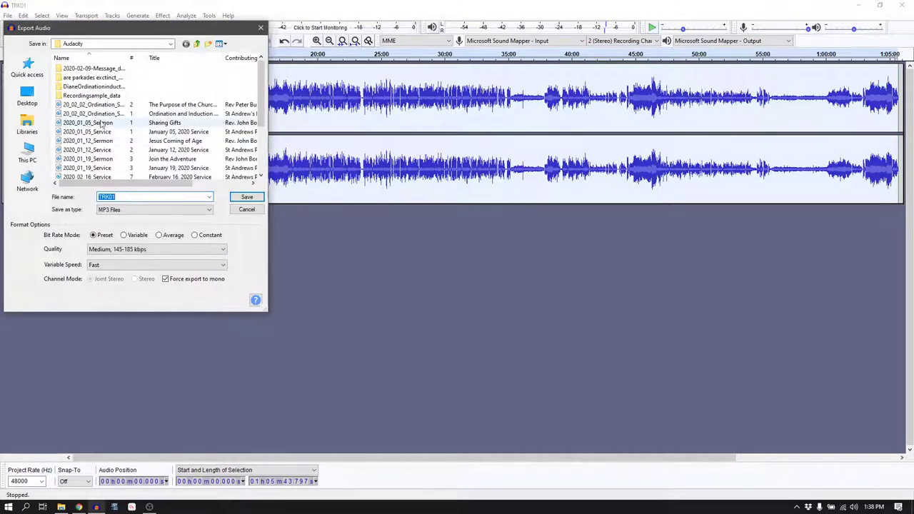
{"action": "type", "text": "202"}
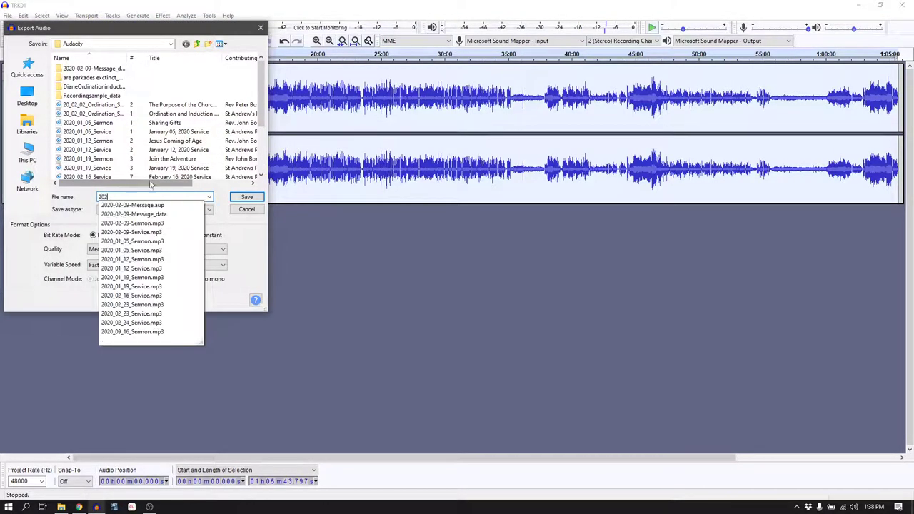
{"action": "type", "text": "0_0"}
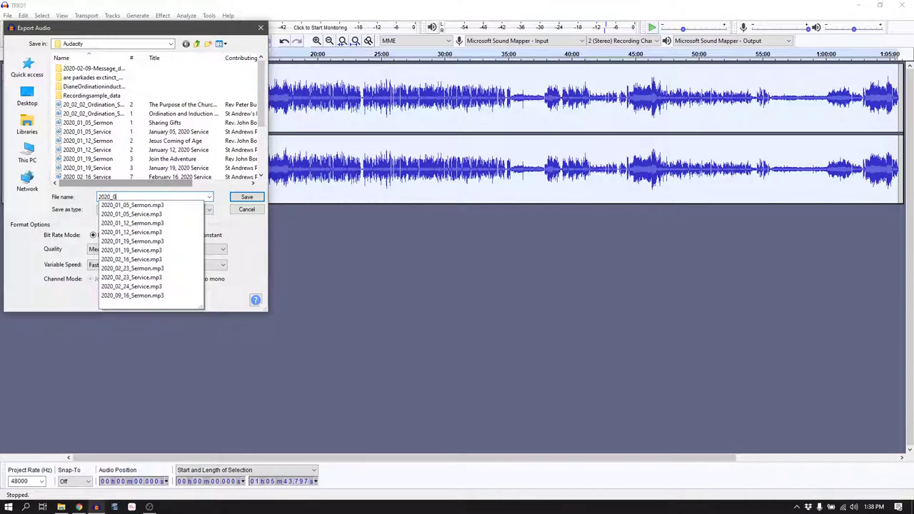
{"action": "type", "text": "3_01_Service"}
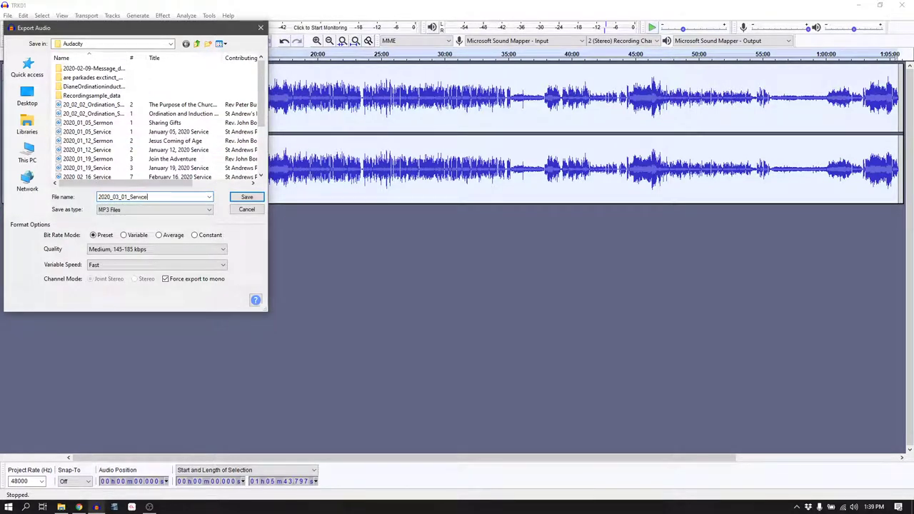
{"action": "left_click", "coordinate": [239, 199]}
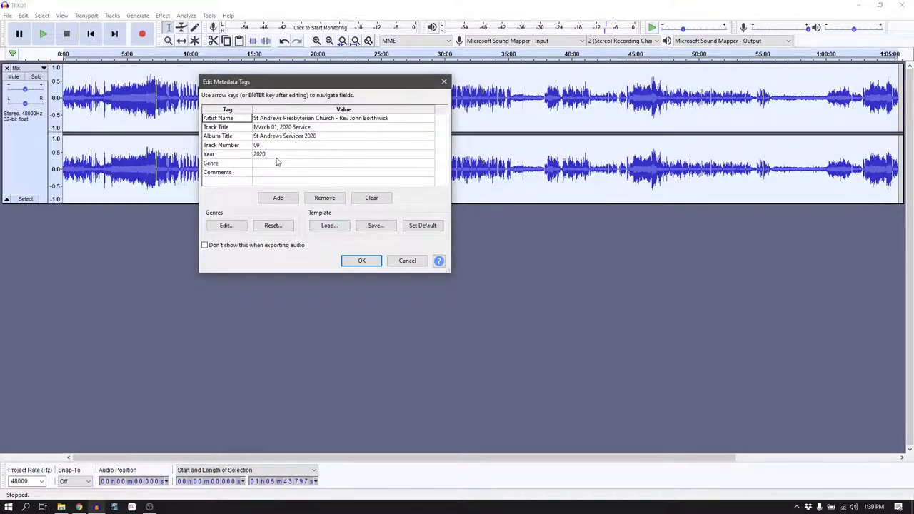
{"action": "left_click", "coordinate": [367, 261]}
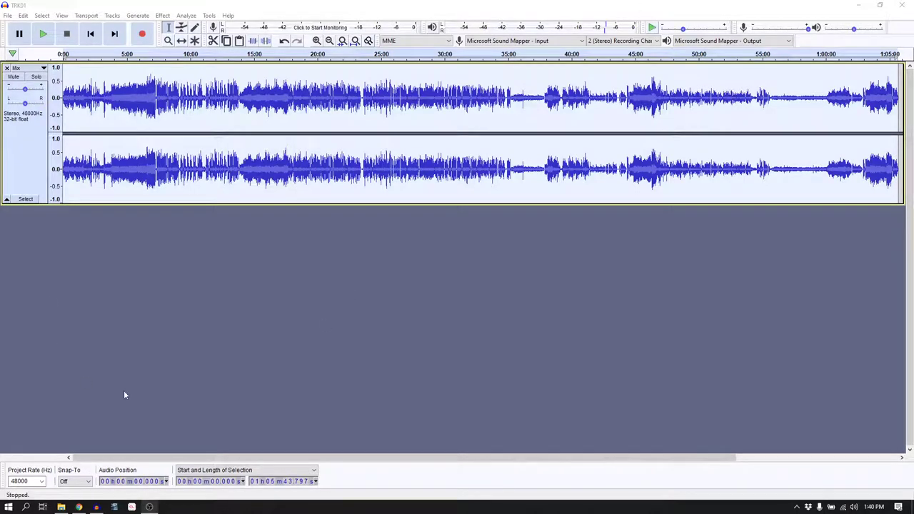
Switch to File Explorer, sort the Audacity folder in Documents by name, locate the 2020_03_01_Service file and close the window
{"action": "left_click", "coordinate": [65, 506]}
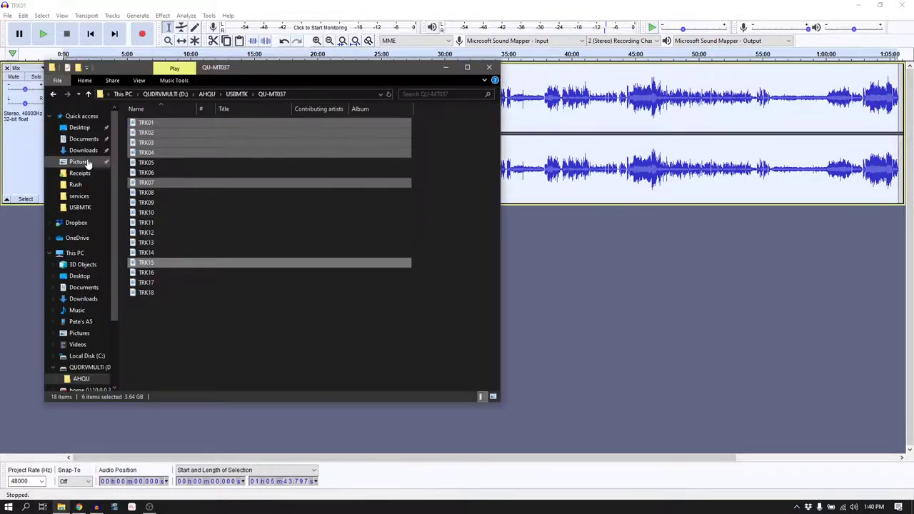
{"action": "left_click", "coordinate": [81, 289]}
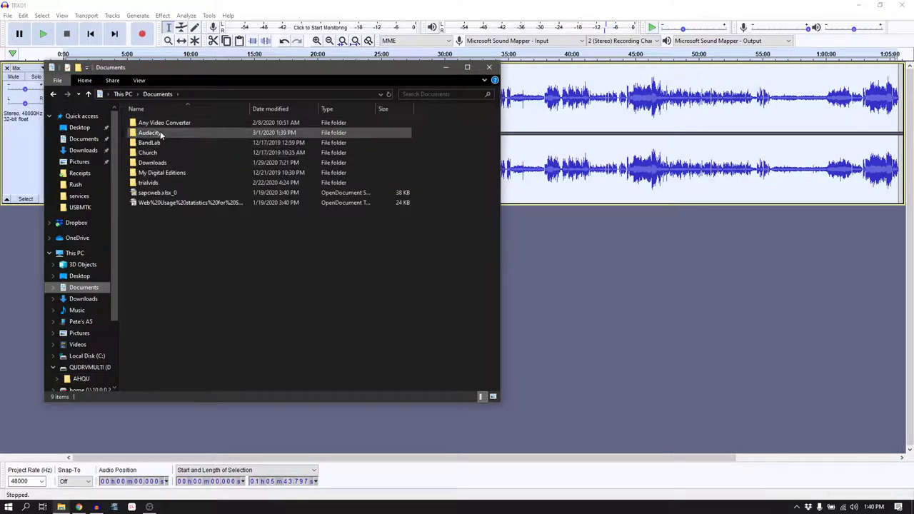
{"action": "double_click", "coordinate": [166, 134]}
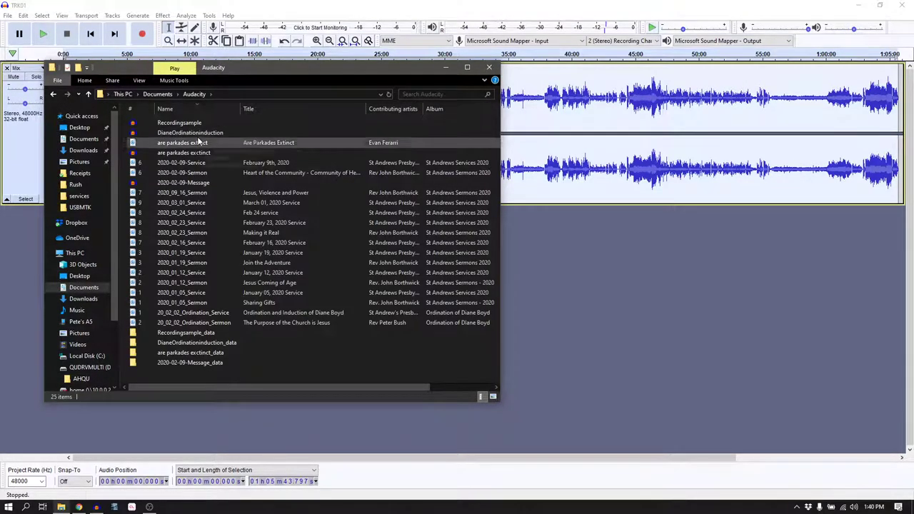
{"action": "left_click", "coordinate": [198, 108]}
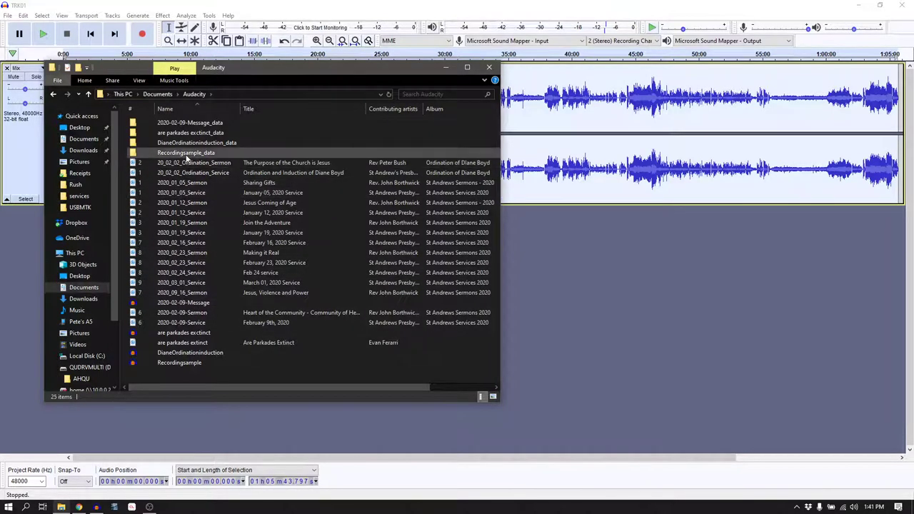
{"action": "left_click", "coordinate": [187, 284]}
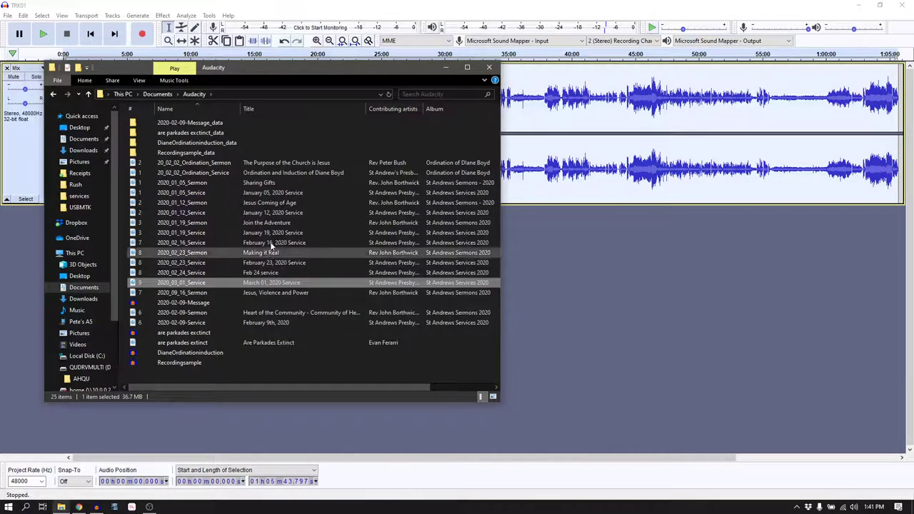
{"action": "left_click", "coordinate": [485, 67]}
Close the TRK01 project and Audacity without saving the project
{"action": "left_click", "coordinate": [901, 5]}
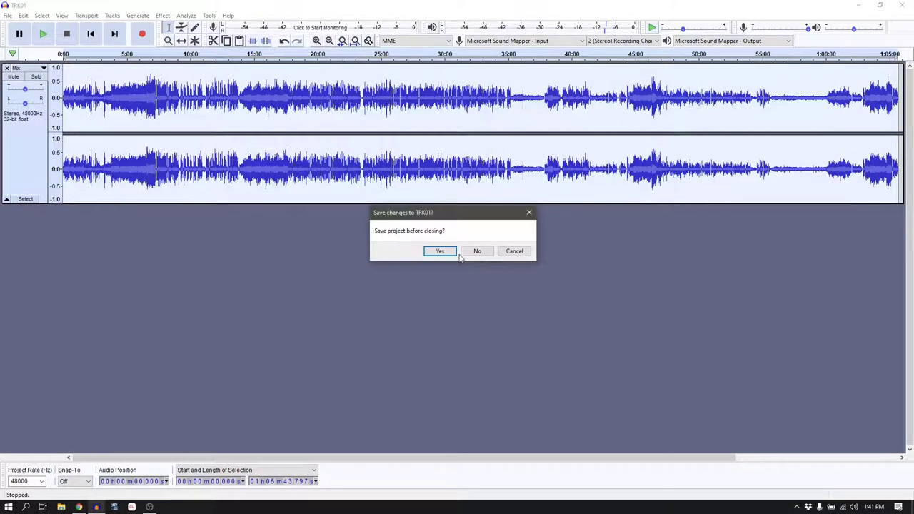
{"action": "left_click", "coordinate": [469, 254]}
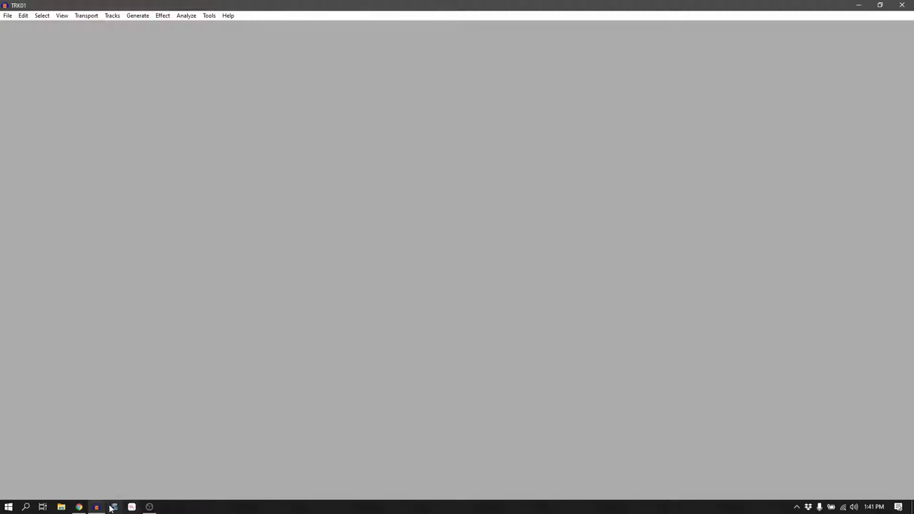
{"action": "mouse_move", "coordinate": [96, 510]}
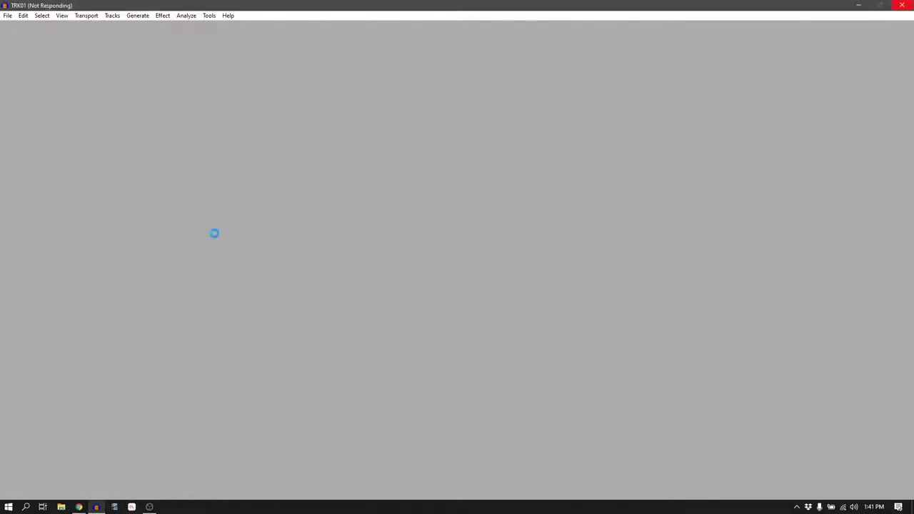
{"action": "left_click", "coordinate": [859, 6]}
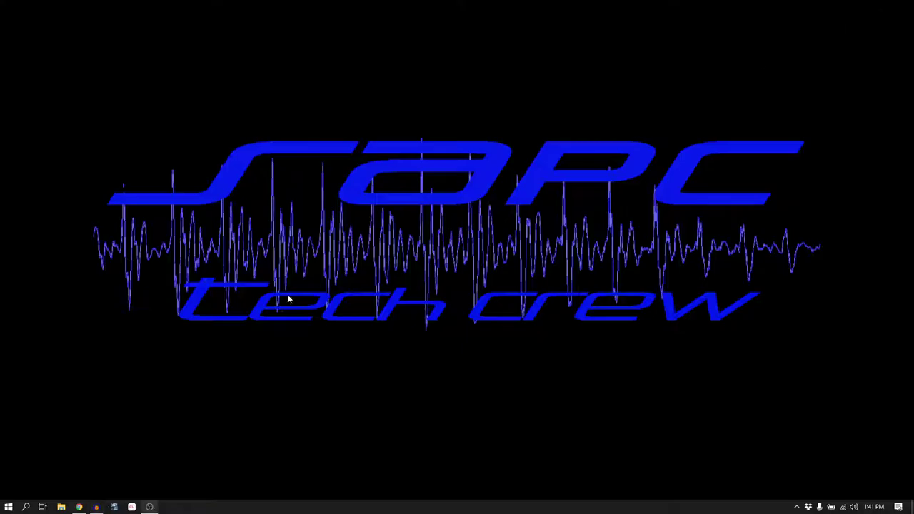
{"action": "left_click", "coordinate": [96, 507]}
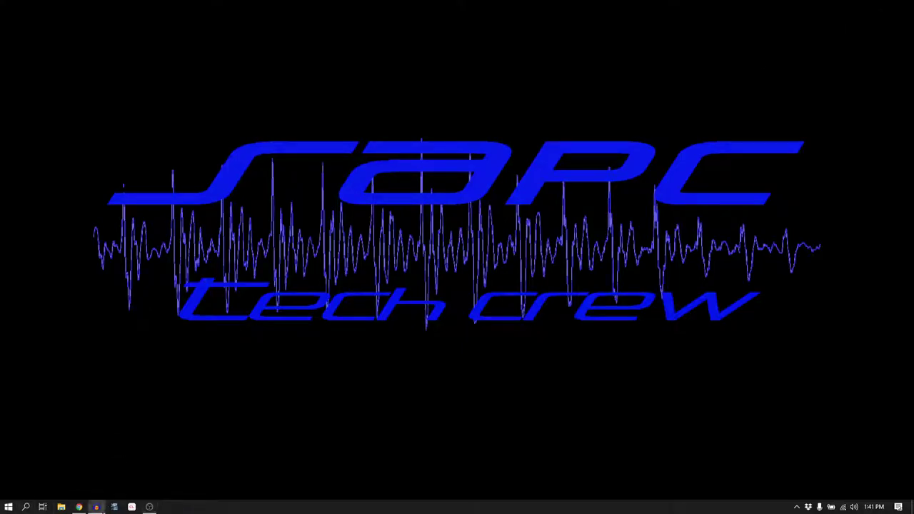
{"action": "right_click", "coordinate": [96, 506]}
{"action": "left_click", "coordinate": [122, 489]}
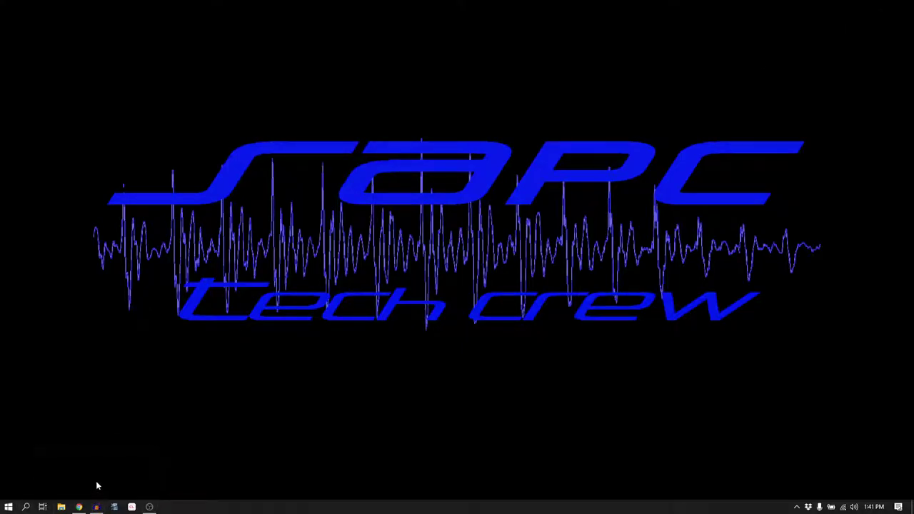
Open File Explorer and browse the multitrack recording folders in AHQU\USBMTK on the QUDRVMULTI (D:) drive
{"action": "left_click", "coordinate": [61, 506]}
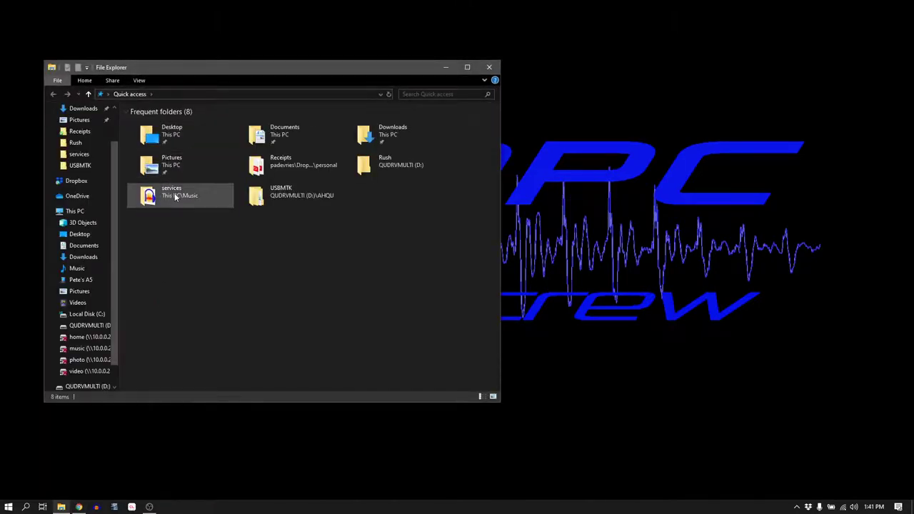
{"action": "left_click", "coordinate": [90, 328]}
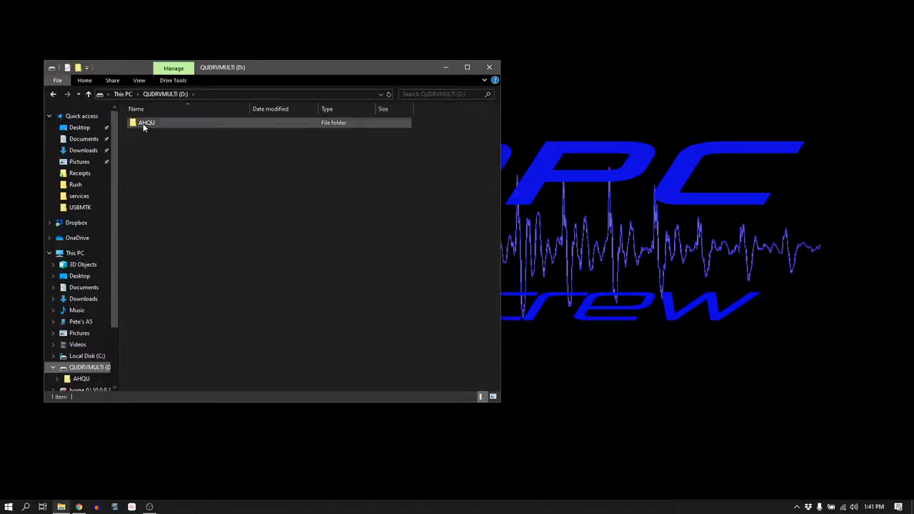
{"action": "left_click", "coordinate": [145, 123]}
{"action": "double_click", "coordinate": [144, 123]}
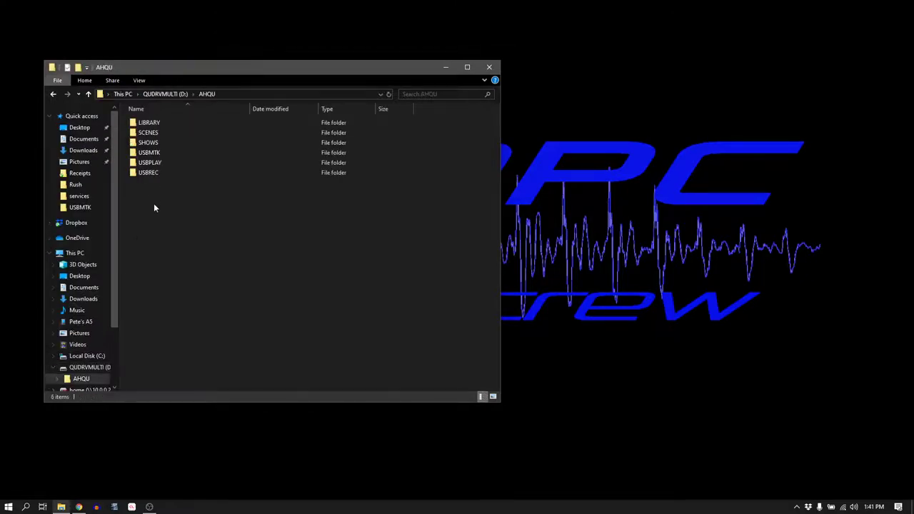
{"action": "double_click", "coordinate": [149, 153]}
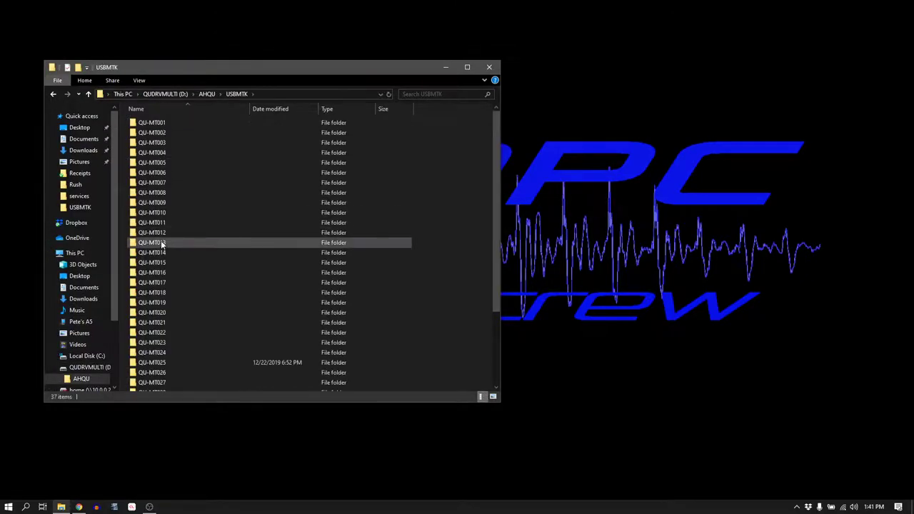
{"action": "scroll", "coordinate": [147, 300], "scroll_direction": "down", "scroll_amount": 3}
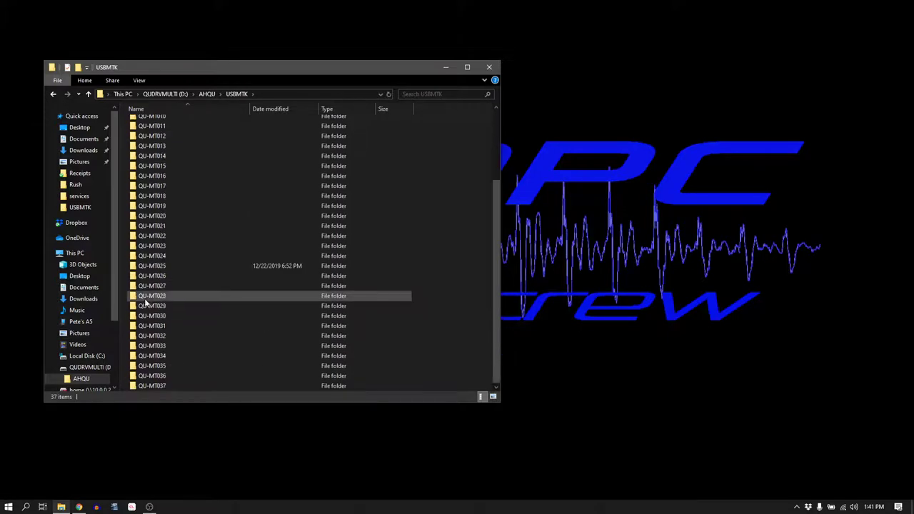
Open the QU-MT037 folder, switch to Audacity, import the TRK15 recording into an empty project and maximize the window
{"action": "double_click", "coordinate": [153, 387]}
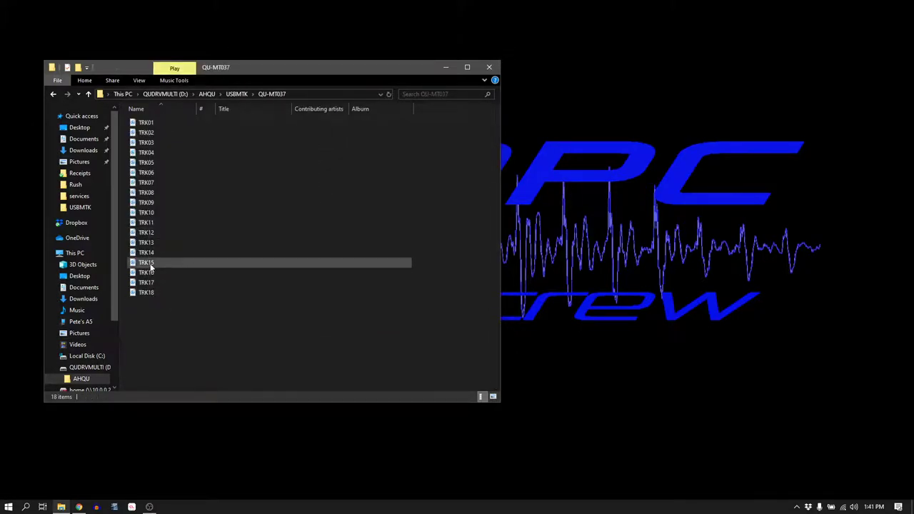
{"action": "left_click", "coordinate": [151, 266]}
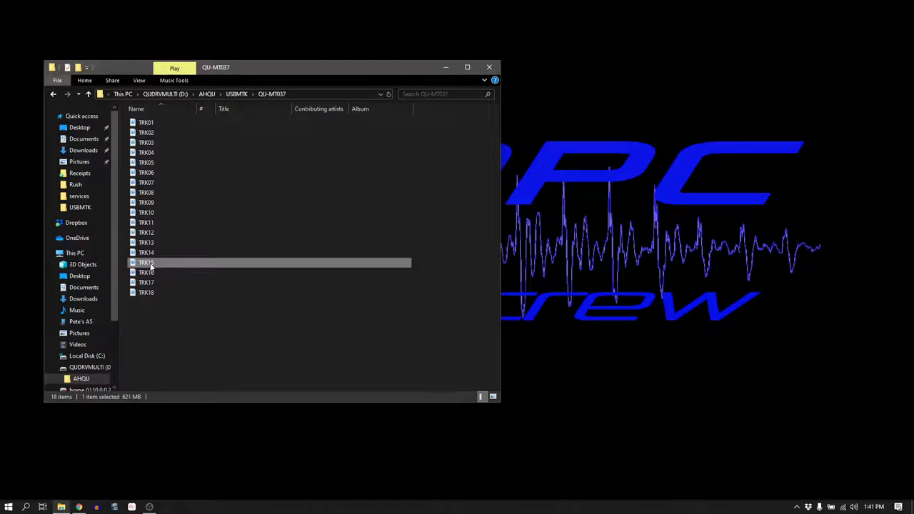
{"action": "left_click", "coordinate": [96, 508]}
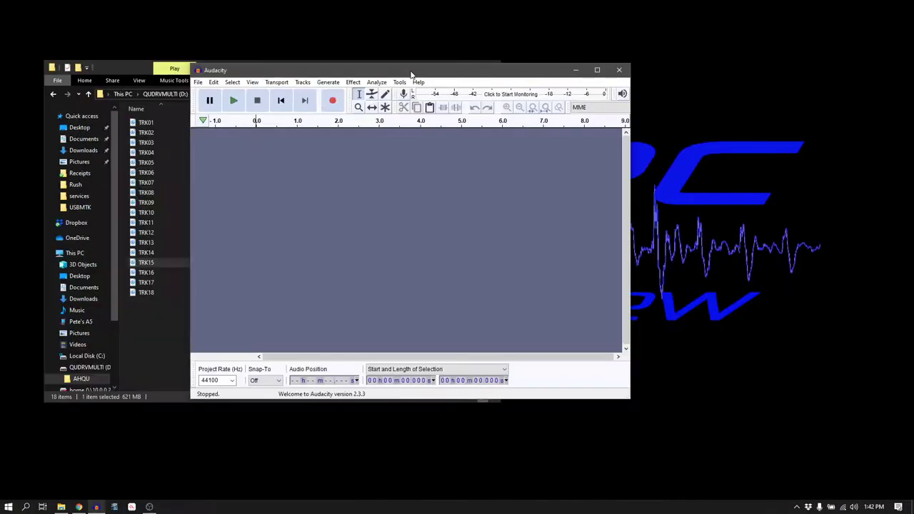
{"action": "left_click_drag", "start_coordinate": [159, 262], "coordinate": [379, 257]}
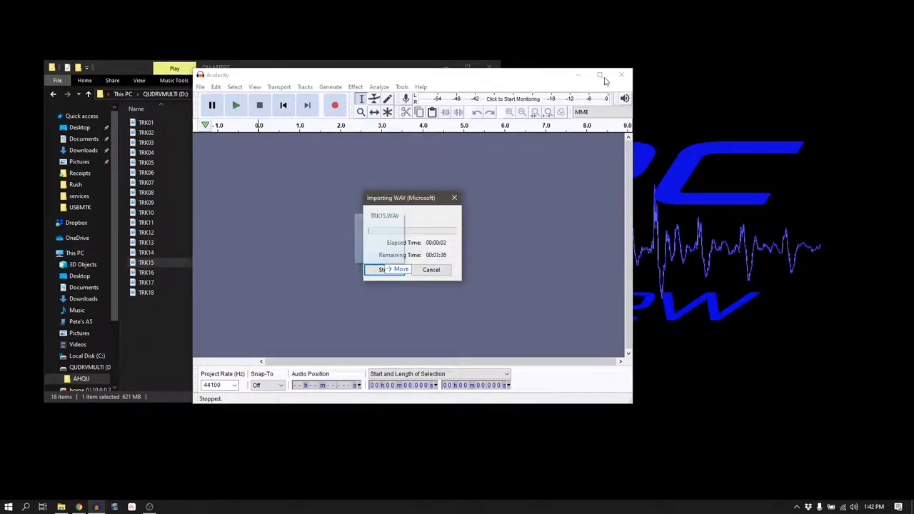
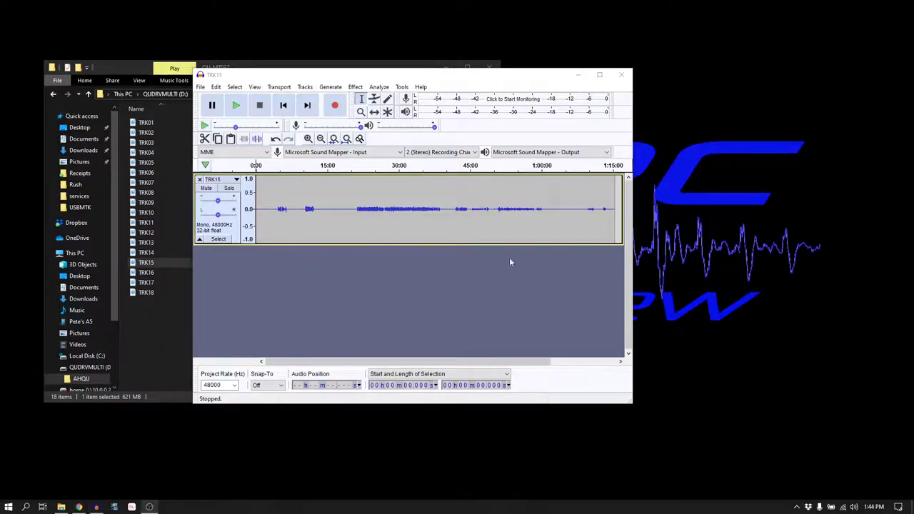
{"action": "left_click", "coordinate": [600, 74]}
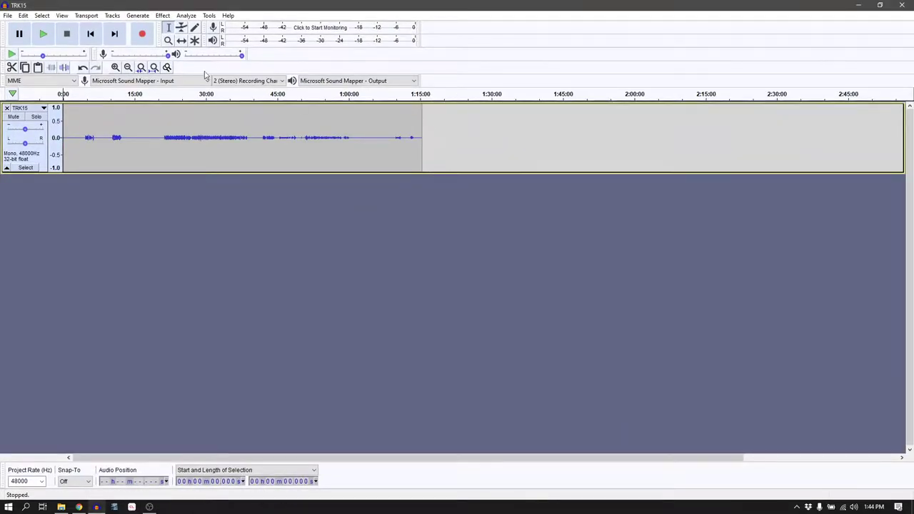
Isolate the long middle section of TRK15 by deleting about the first 20 minutes and everything after about 21:47 in the shortened track
{"action": "left_click", "coordinate": [153, 67]}
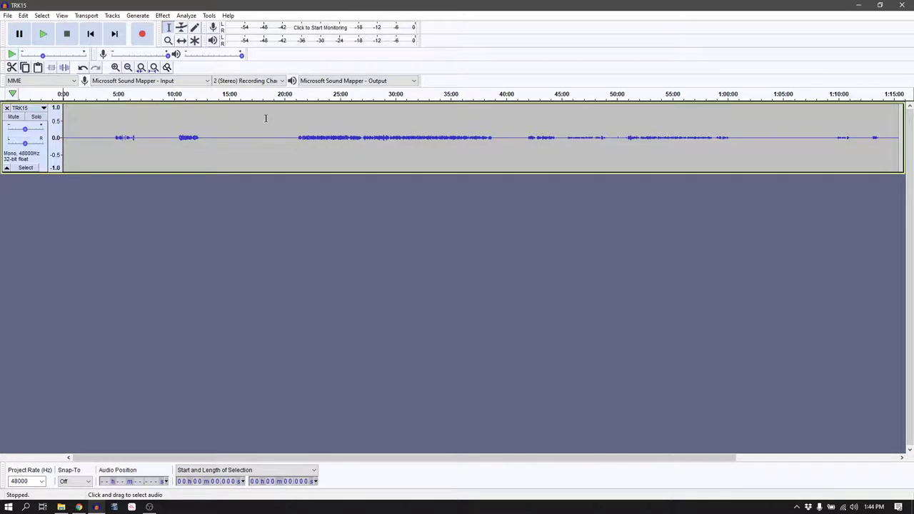
{"action": "left_click_drag", "start_coordinate": [284, 139], "coordinate": [500, 144]}
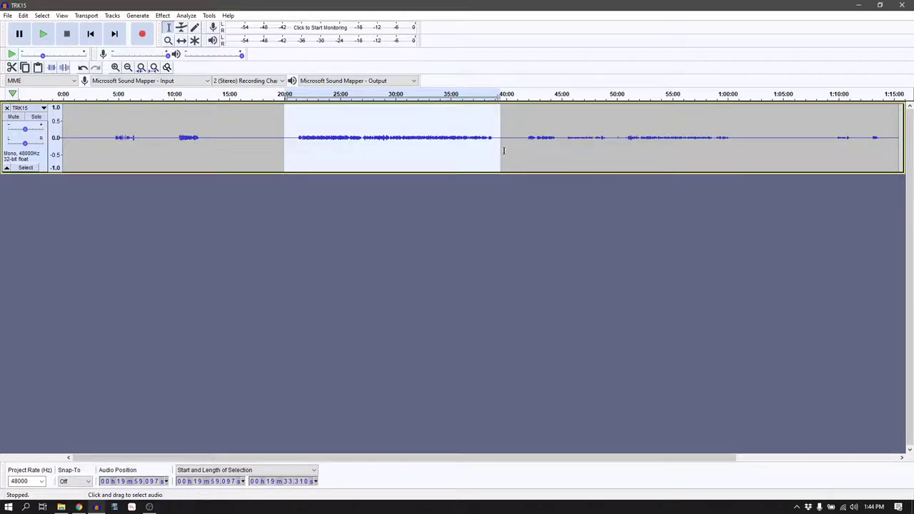
{"action": "left_click_drag", "start_coordinate": [494, 156], "coordinate": [25, 143]}
{"action": "left_click", "coordinate": [305, 88]}
{"action": "left_click_drag", "start_coordinate": [494, 106], "coordinate": [805, 91]}
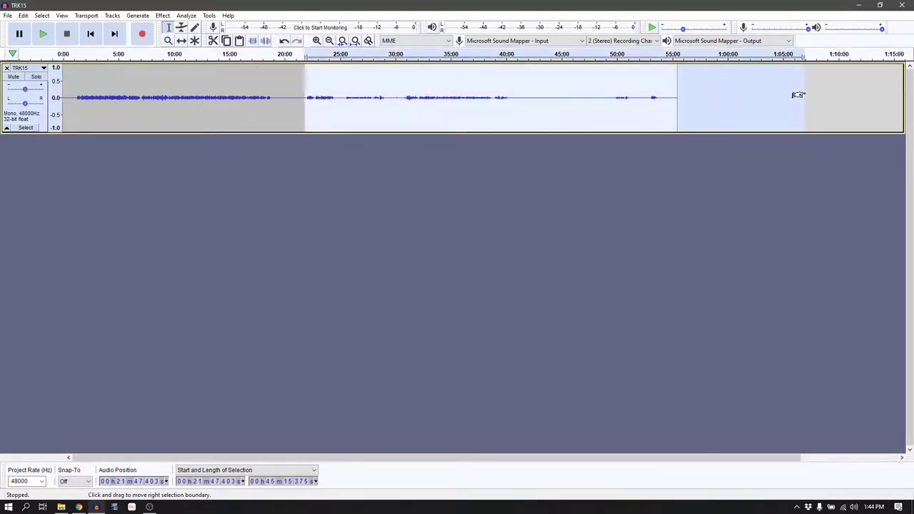
{"action": "key", "text": "Delete"}
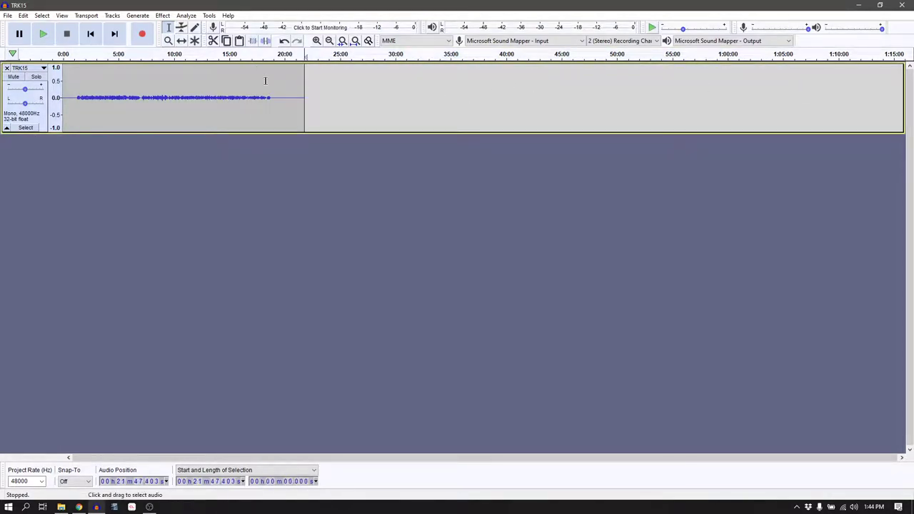
Listen to the end of the remaining section and delete the audio after about 18:20
{"action": "left_click_drag", "start_coordinate": [256, 93], "coordinate": [298, 81]}
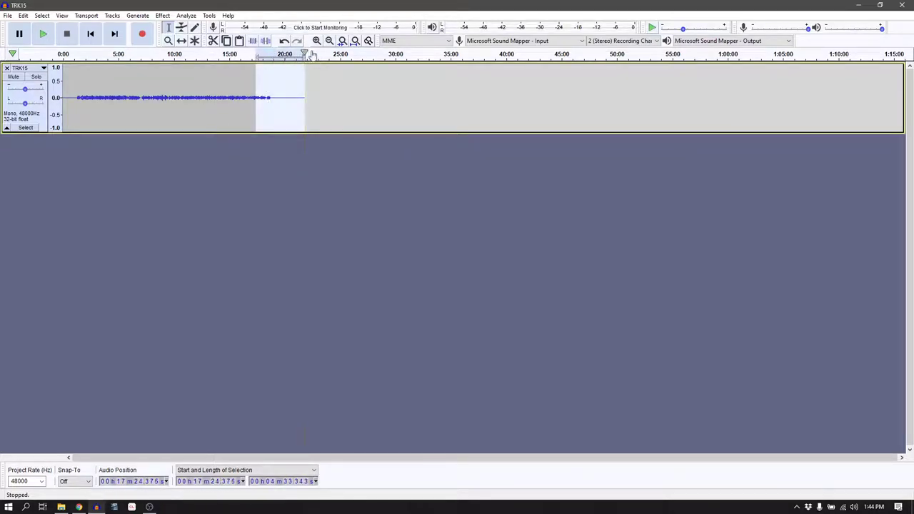
{"action": "left_click", "coordinate": [342, 40]}
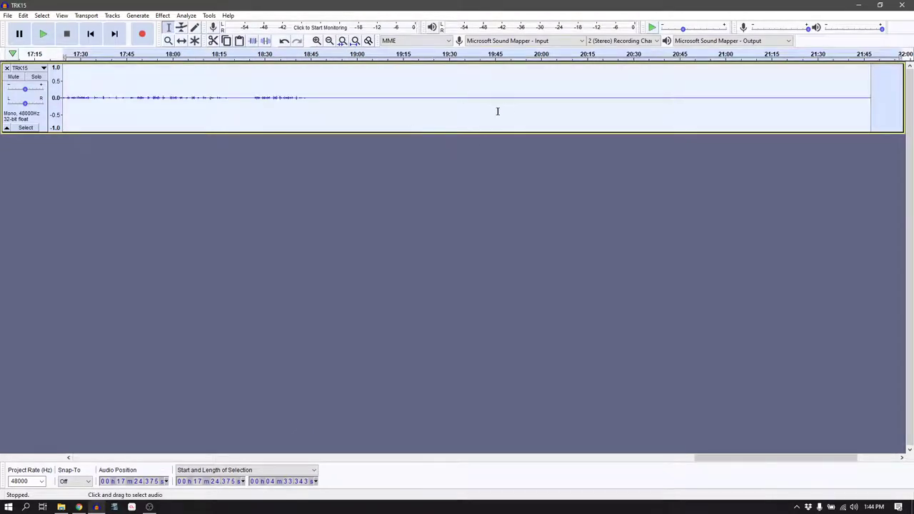
{"action": "left_click", "coordinate": [102, 55]}
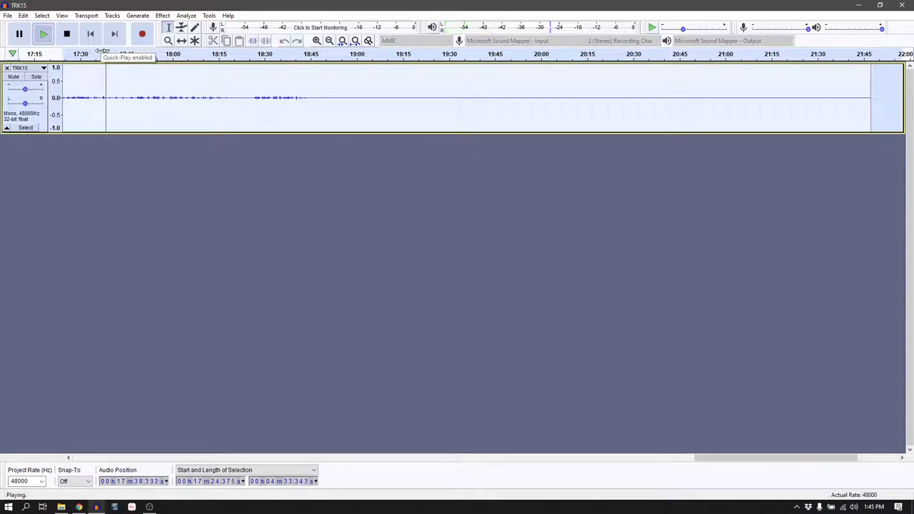
{"action": "left_click", "coordinate": [212, 55]}
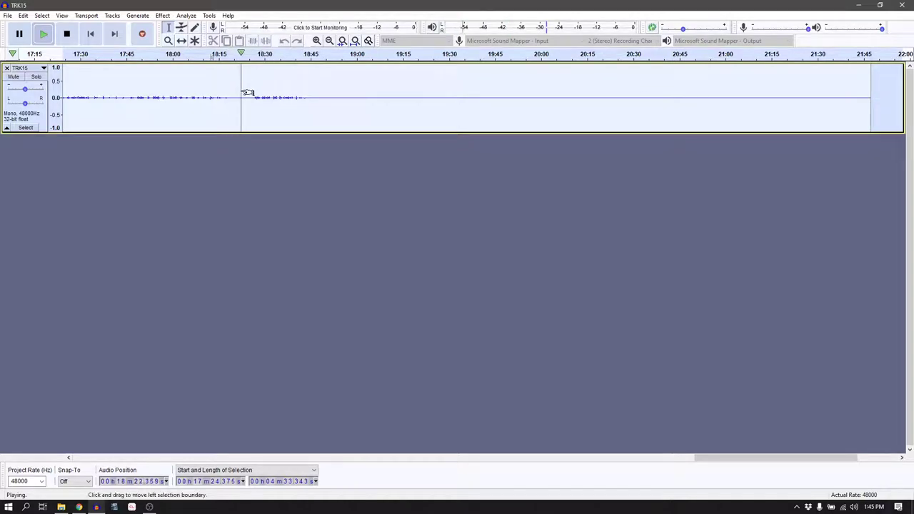
{"action": "left_click", "coordinate": [250, 92]}
{"action": "key", "text": "space"}
{"action": "key", "text": "XF86AudioMute"}
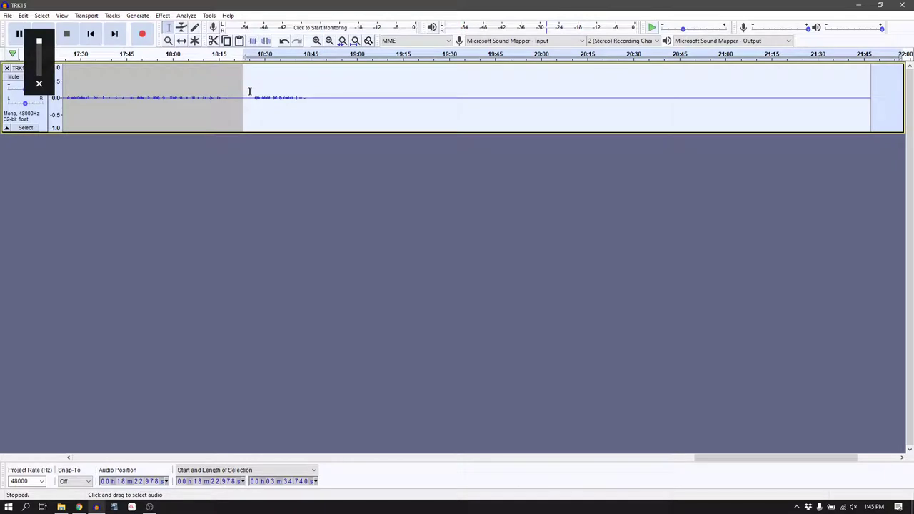
{"action": "key", "text": "Delete"}
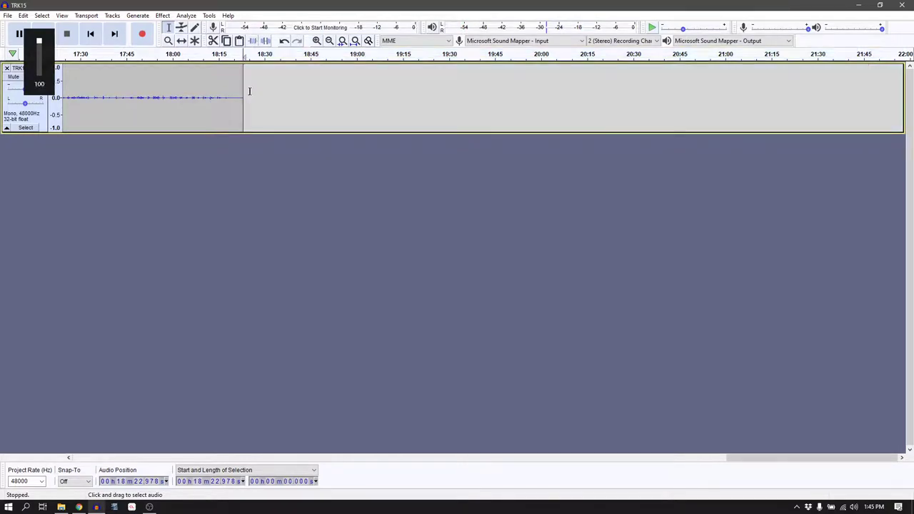
{"action": "left_click", "coordinate": [226, 54]}
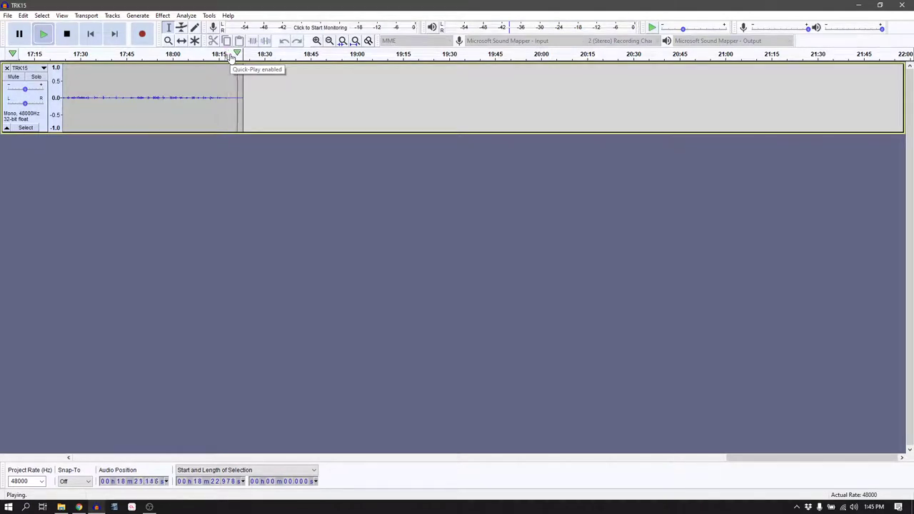
{"action": "left_click", "coordinate": [235, 95]}
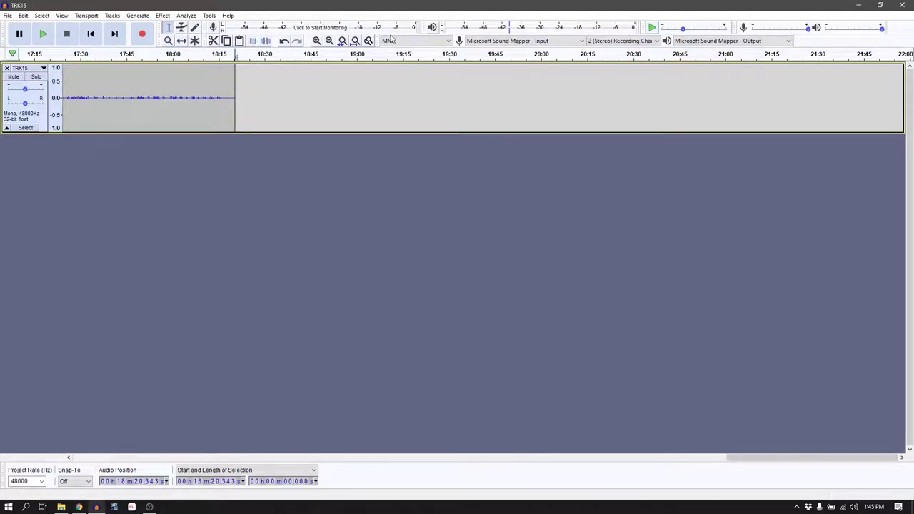
Delete about the first 1 minute 5 seconds of near-silence at the start of the track
{"action": "left_click", "coordinate": [358, 41]}
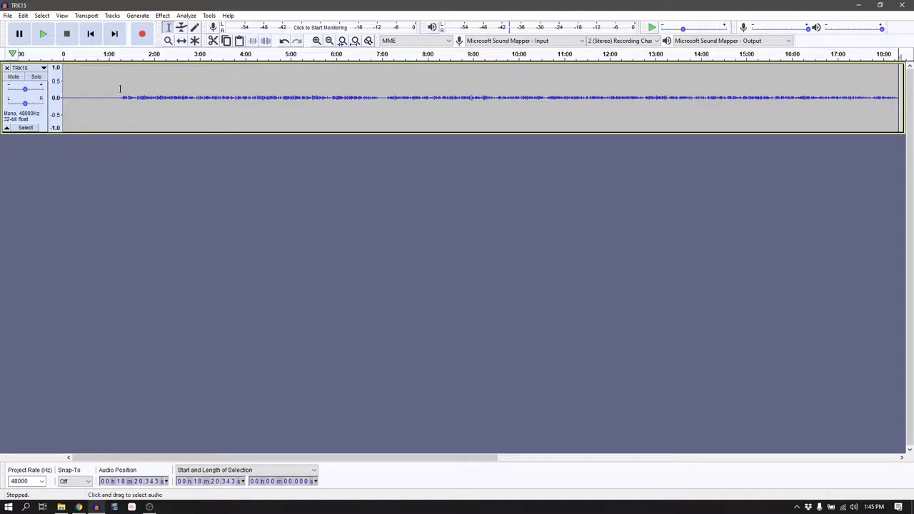
{"action": "left_click_drag", "start_coordinate": [112, 93], "coordinate": [63, 93]}
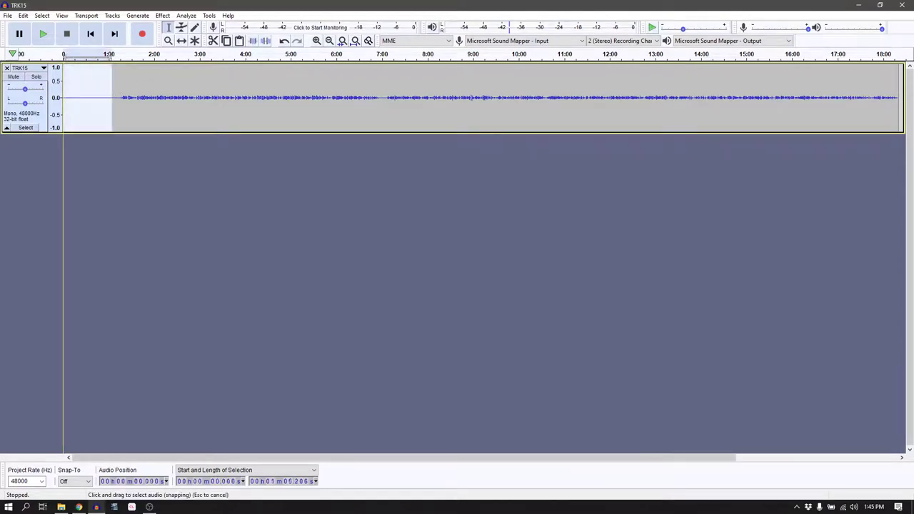
{"action": "key", "text": "Delete"}
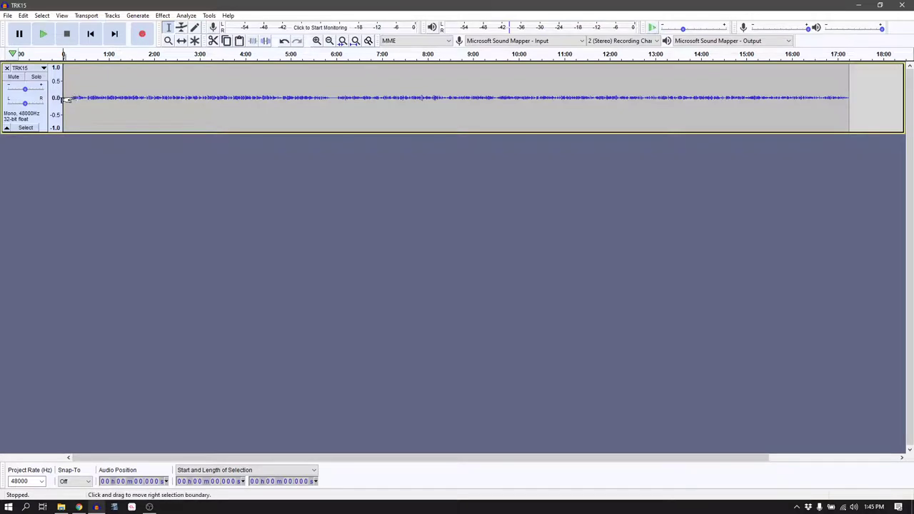
Locate the first spoken words by listening and delete the remaining 10.5 seconds of lead-in before them
{"action": "key", "text": "ctrl+1"}
{"action": "key", "text": "ctrl+1"}
{"action": "key", "text": "ctrl+1"}
{"action": "scroll", "coordinate": [67, 99], "scroll_direction": "left", "scroll_amount": 2}
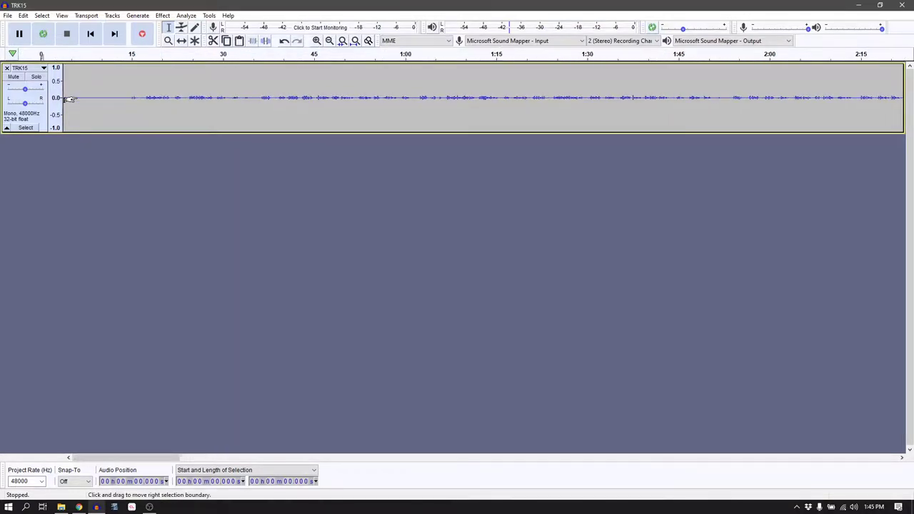
{"action": "left_click", "coordinate": [128, 96]}
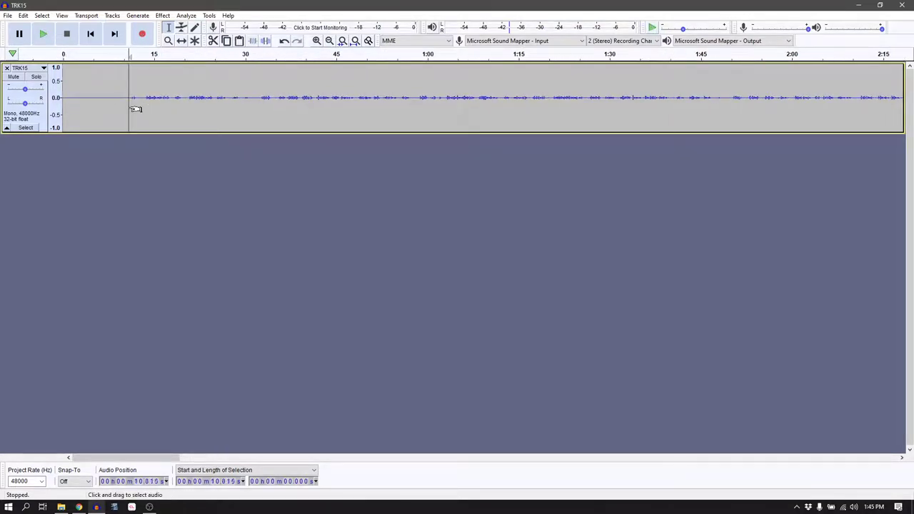
{"action": "key", "text": "space"}
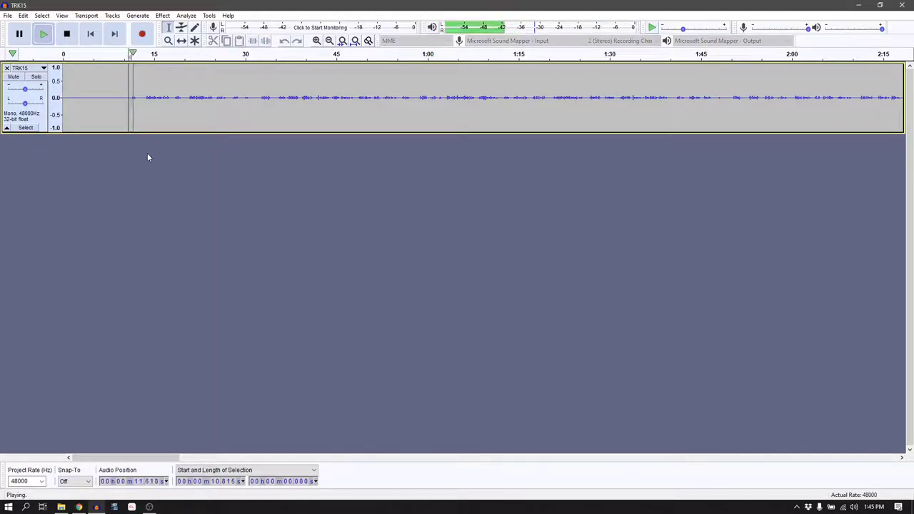
{"action": "key", "text": "space"}
{"action": "left_click_drag", "start_coordinate": [126, 87], "coordinate": [63, 87]}
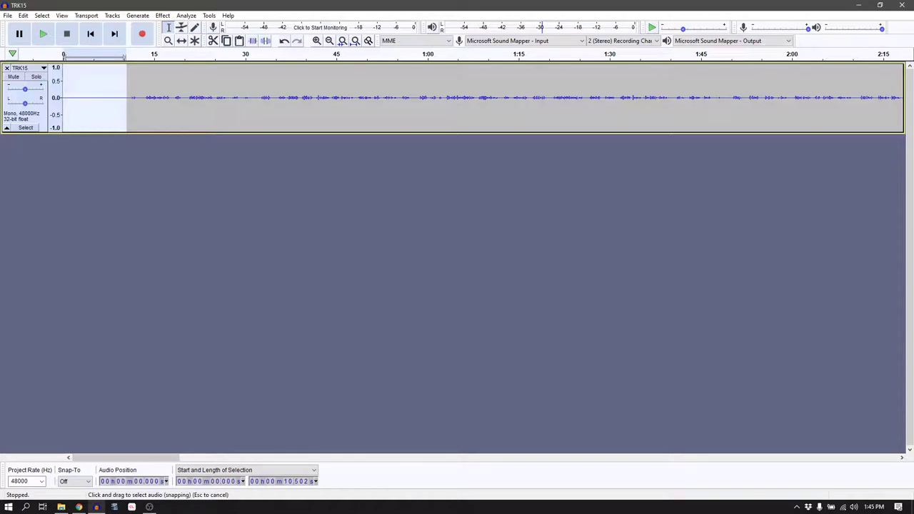
{"action": "key", "text": "Delete"}
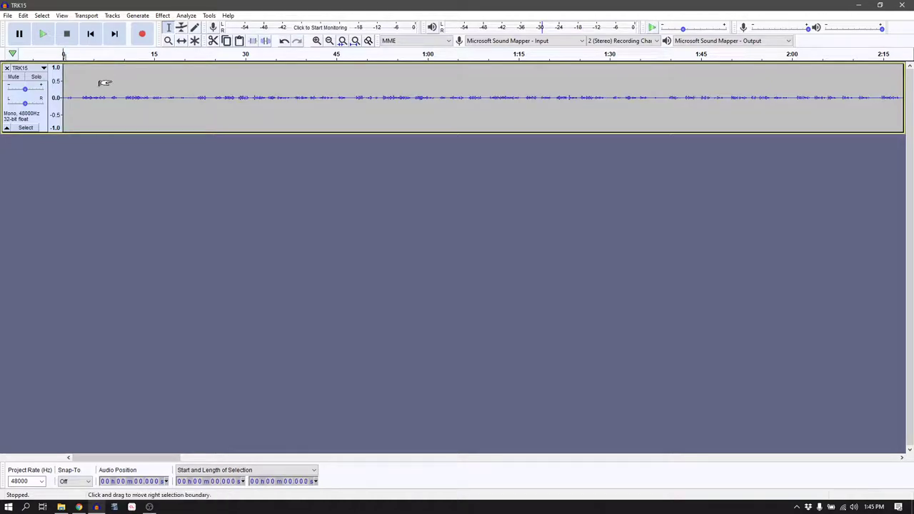
Amplify the entire track to a new peak amplitude of -6 dB
{"action": "left_click", "coordinate": [355, 40]}
{"action": "key", "text": "ctrl+a"}
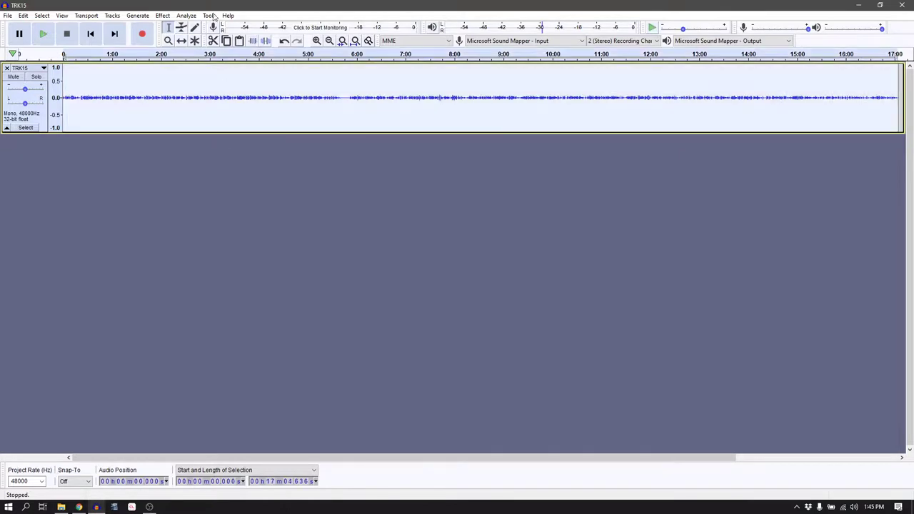
{"action": "left_click", "coordinate": [163, 16]}
{"action": "left_click", "coordinate": [177, 55]}
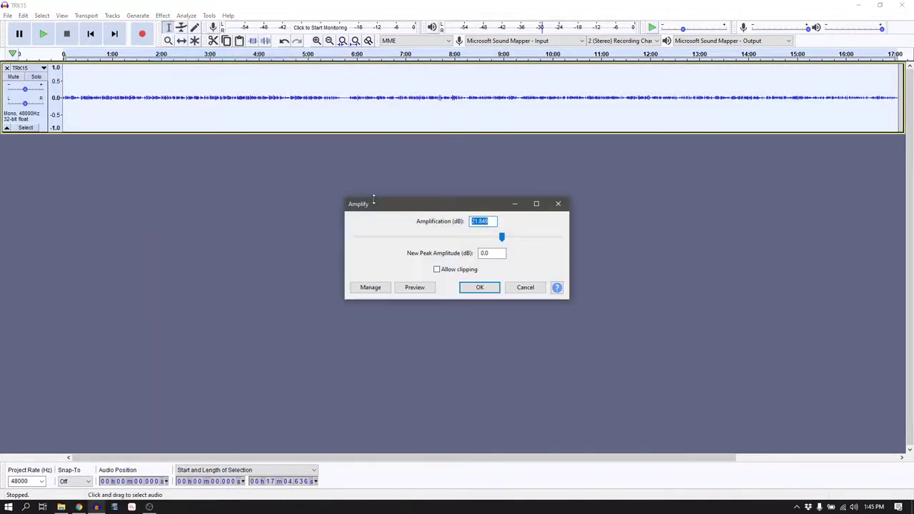
{"action": "key", "text": "Tab"}
{"action": "type", "text": "-6"}
{"action": "key", "text": "Return"}
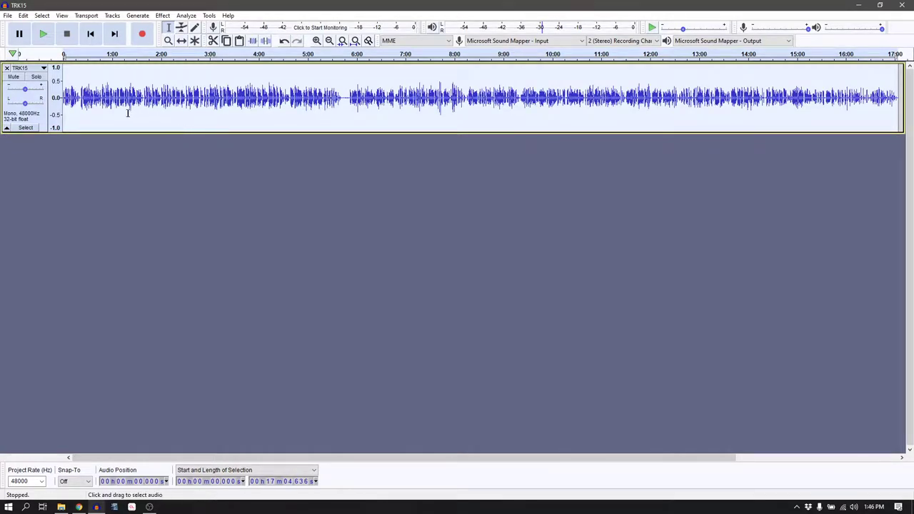
Delete the roughly 1.1-second gap at about 1.9 seconds between the opening phrases and play back the edited start
{"action": "key", "text": "shift"}
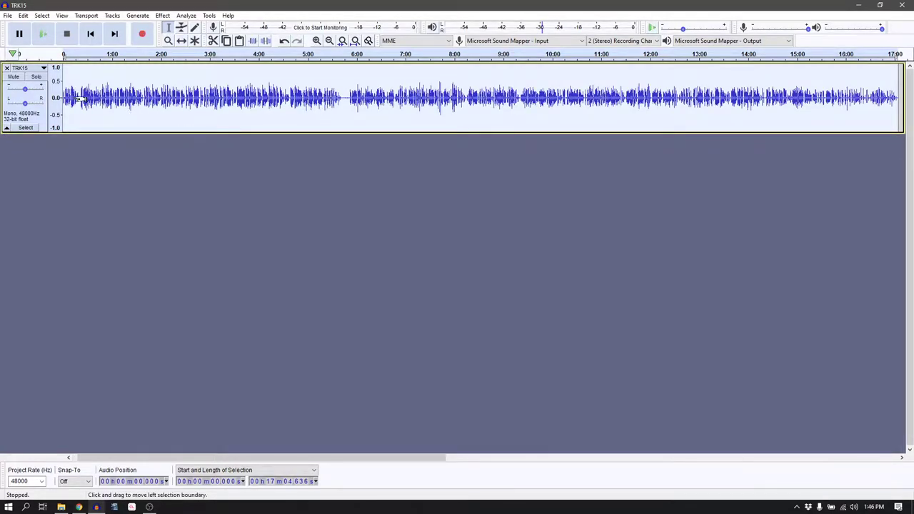
{"action": "scroll", "coordinate": [80, 97], "scroll_direction": "up", "scroll_amount": 4}
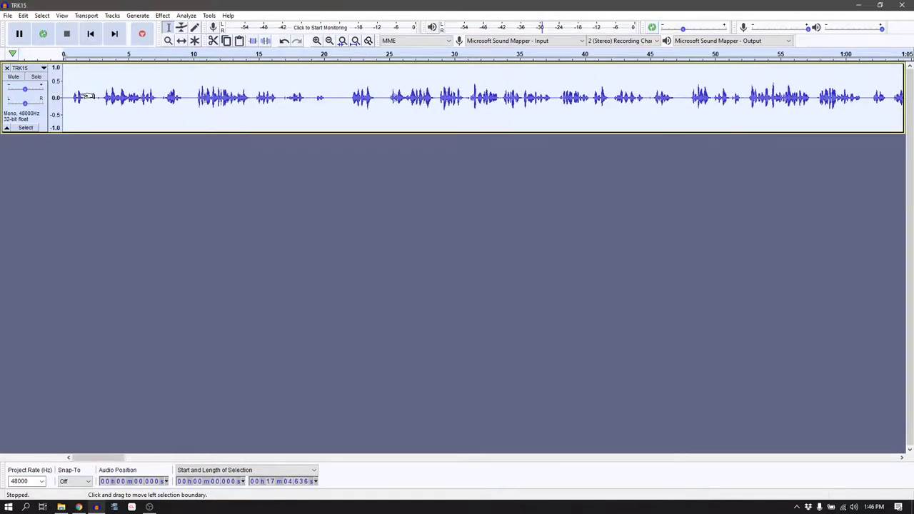
{"action": "left_click_drag", "start_coordinate": [87, 96], "coordinate": [102, 96]}
{"action": "key", "text": "space"}
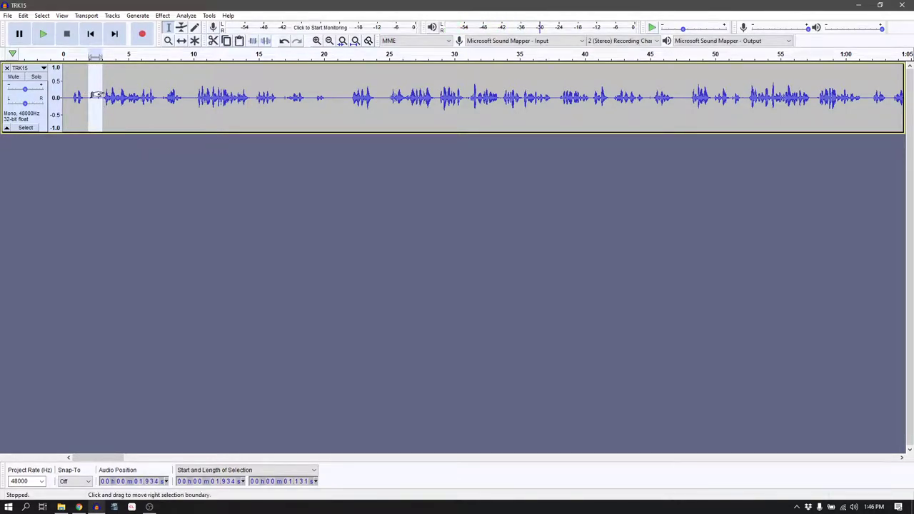
{"action": "key", "text": "Delete"}
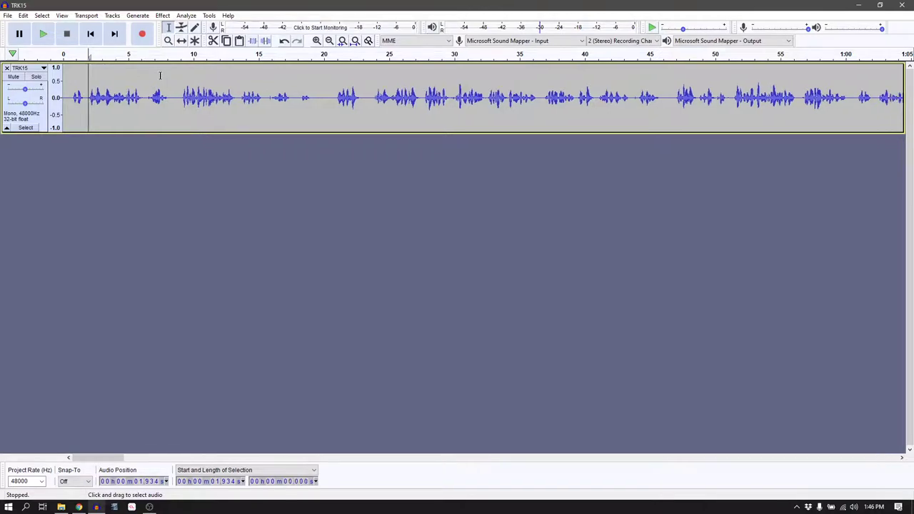
{"action": "left_click", "coordinate": [70, 71]}
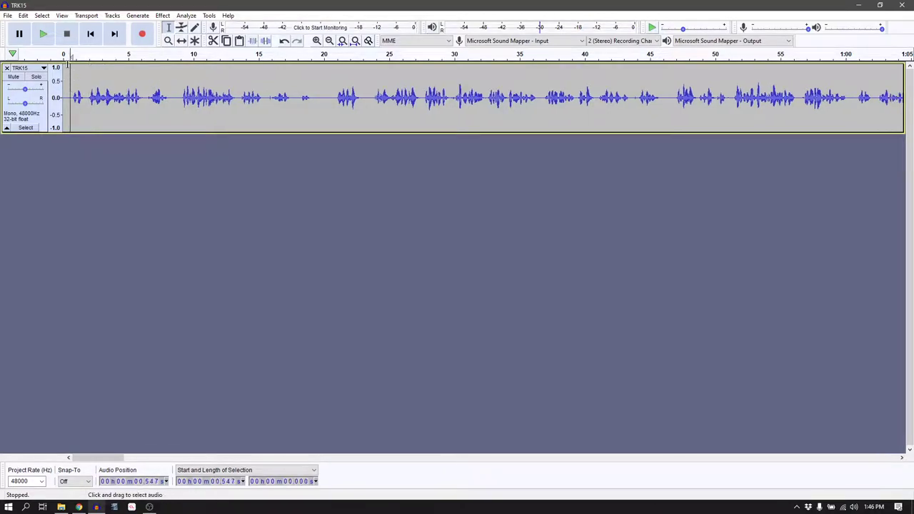
{"action": "key", "text": "space"}
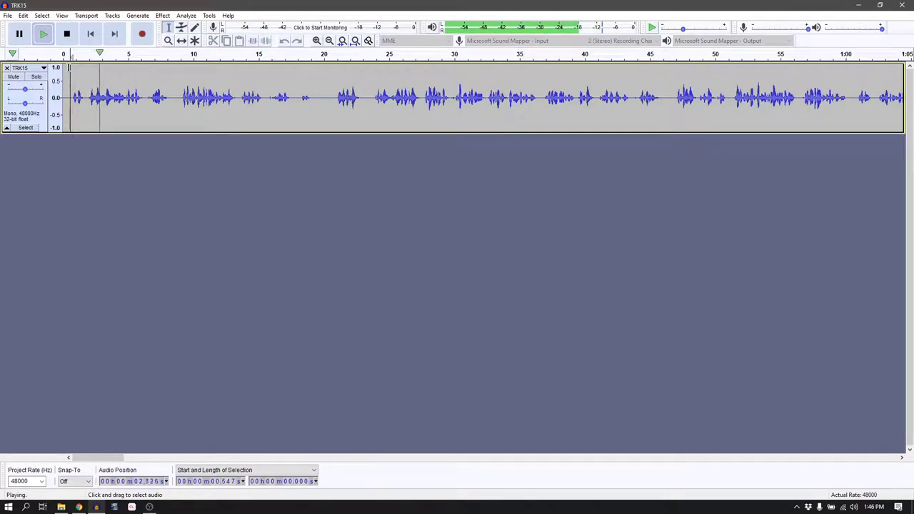
Undo the last gap deletion, delete about 0.985 seconds at 1.934 seconds instead, and play back the edited start
{"action": "key", "text": "space"}
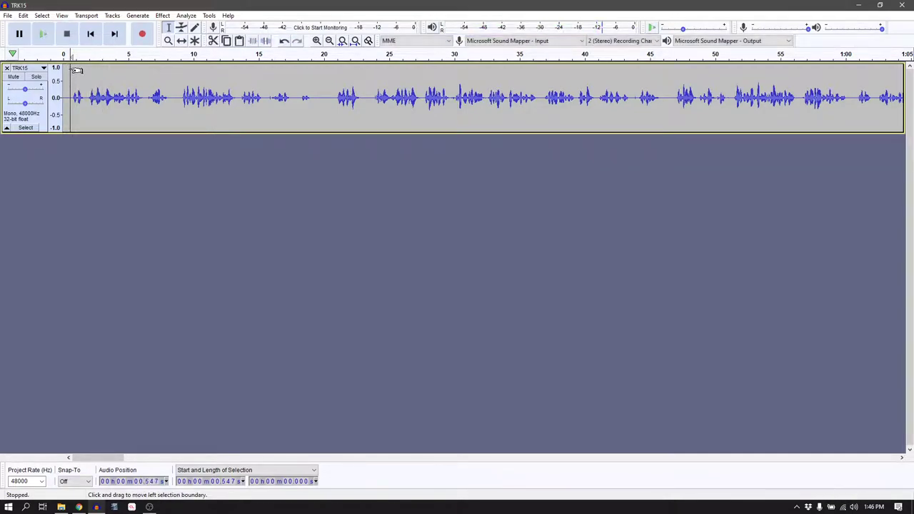
{"action": "key", "text": "ctrl+v"}
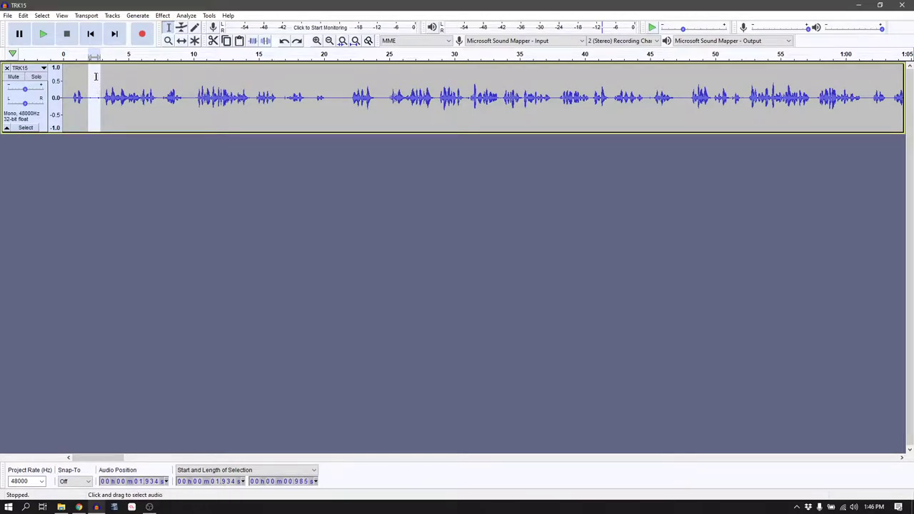
{"action": "key", "text": "space"}
{"action": "key", "text": "Delete"}
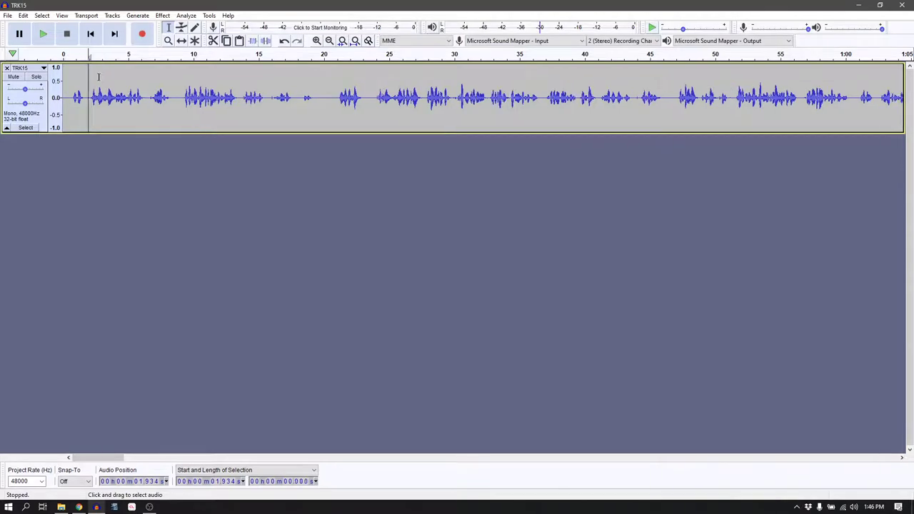
{"action": "left_click", "coordinate": [67, 77]}
{"action": "key", "text": "space"}
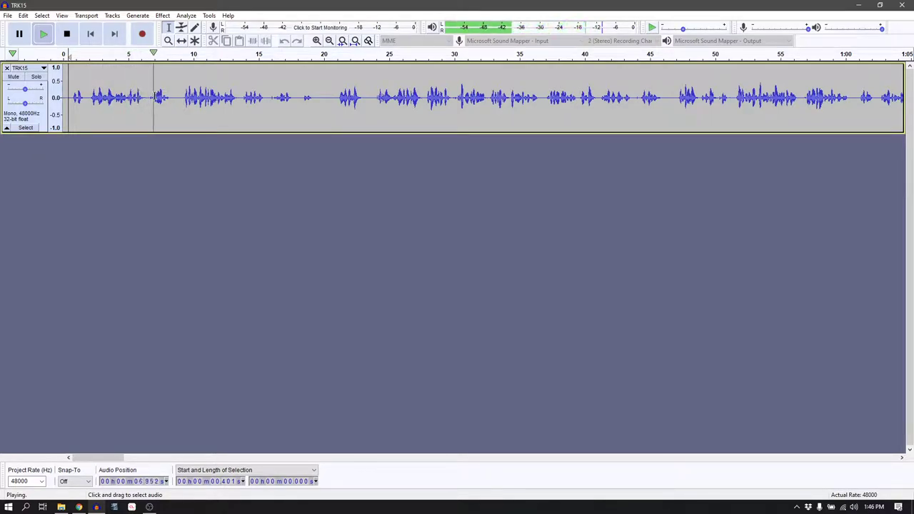
{"action": "key", "text": "space"}
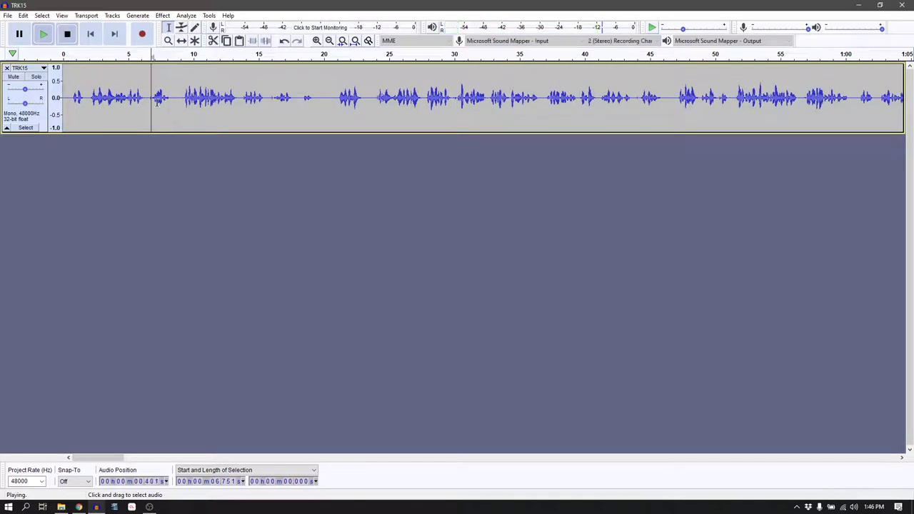
Listen from about 6.5 seconds to find the small click before the next phrase and delete its 0.059 seconds at 6.719 seconds
{"action": "left_click", "coordinate": [147, 100]}
{"action": "key", "text": "space"}
{"action": "key", "text": "space"}
{"action": "key", "text": "space"}
{"action": "key", "text": "space"}
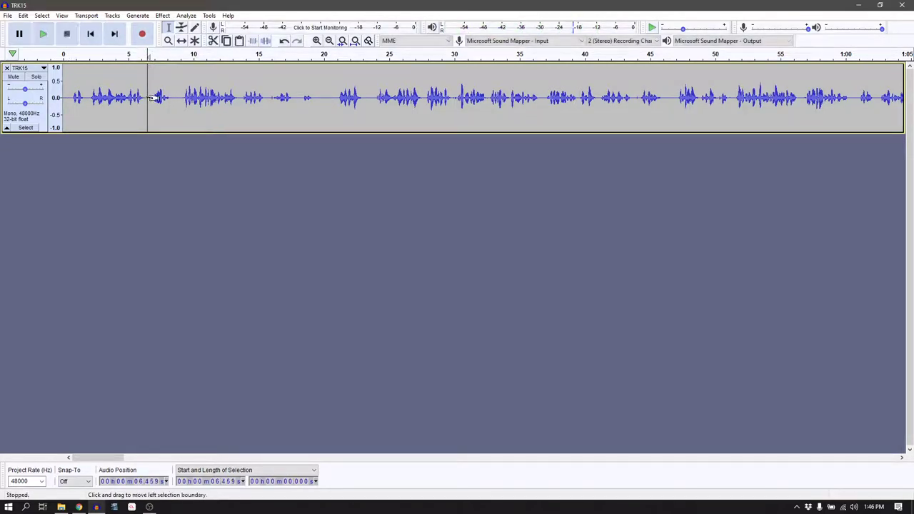
{"action": "scroll", "coordinate": [139, 100], "scroll_direction": "up", "scroll_amount": 3}
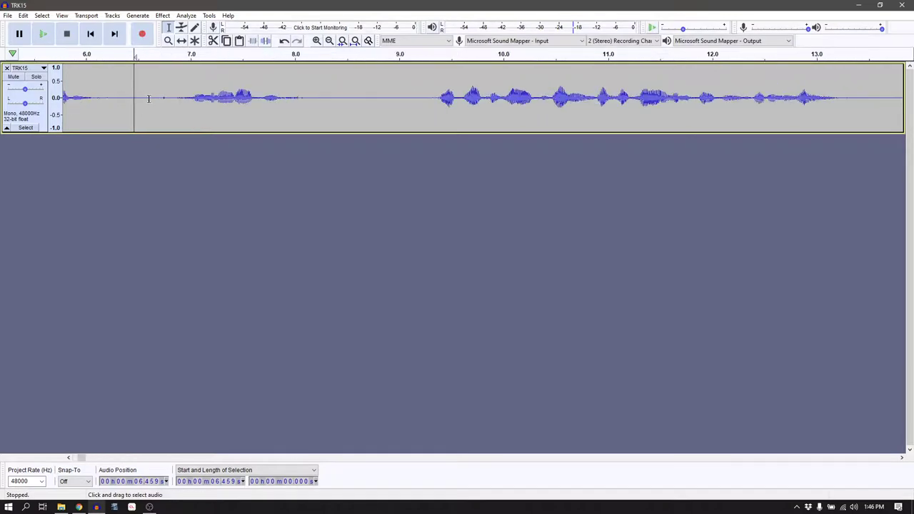
{"action": "left_click", "coordinate": [161, 96]}
{"action": "left_click_drag", "start_coordinate": [163, 96], "coordinate": [166, 96]}
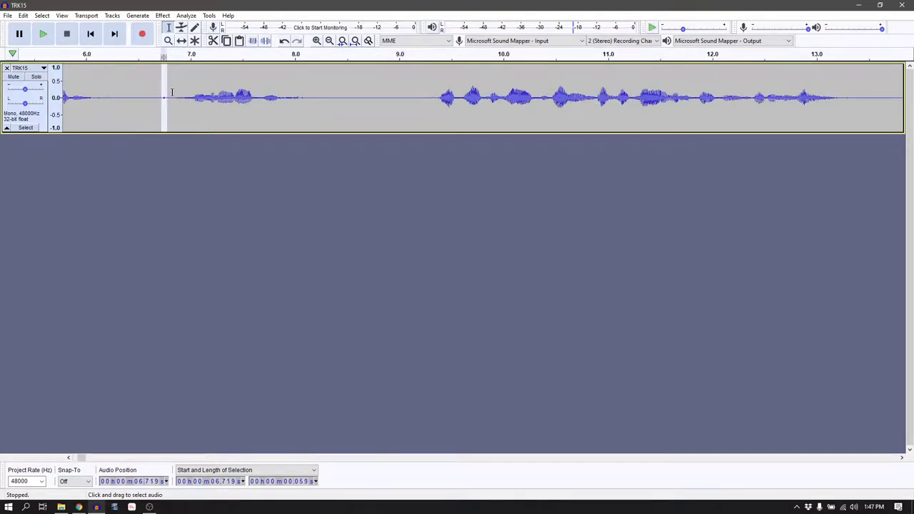
{"action": "key", "text": "Delete"}
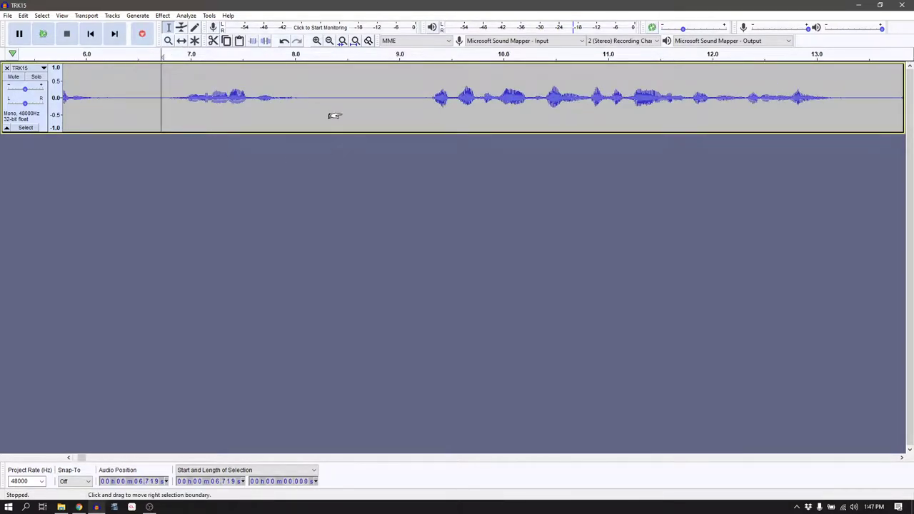
Play the phrases from about 13.15 seconds and delete the small click at about 15.93 seconds
{"action": "scroll", "coordinate": [328, 115], "scroll_direction": "left", "scroll_amount": 2}
{"action": "scroll", "coordinate": [329, 115], "scroll_direction": "right", "scroll_amount": 4}
{"action": "scroll", "coordinate": [329, 115], "scroll_direction": "right", "scroll_amount": 5}
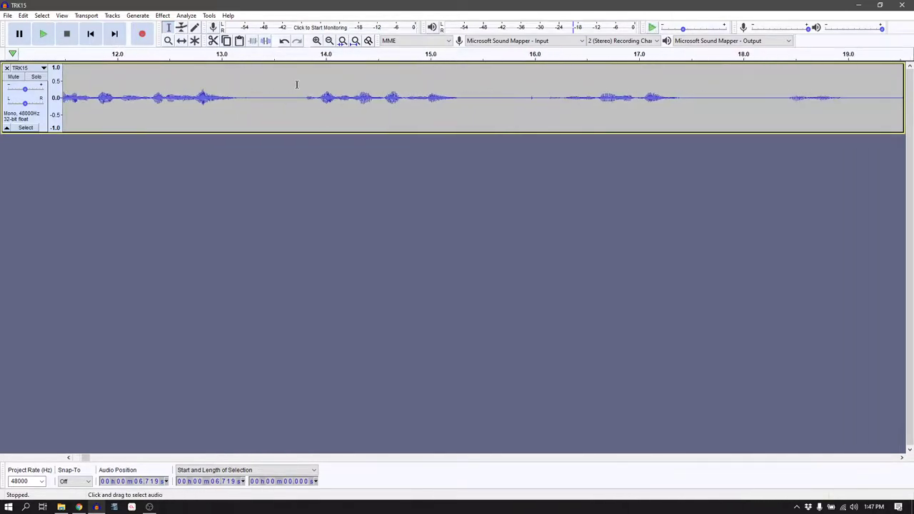
{"action": "left_click", "coordinate": [300, 94]}
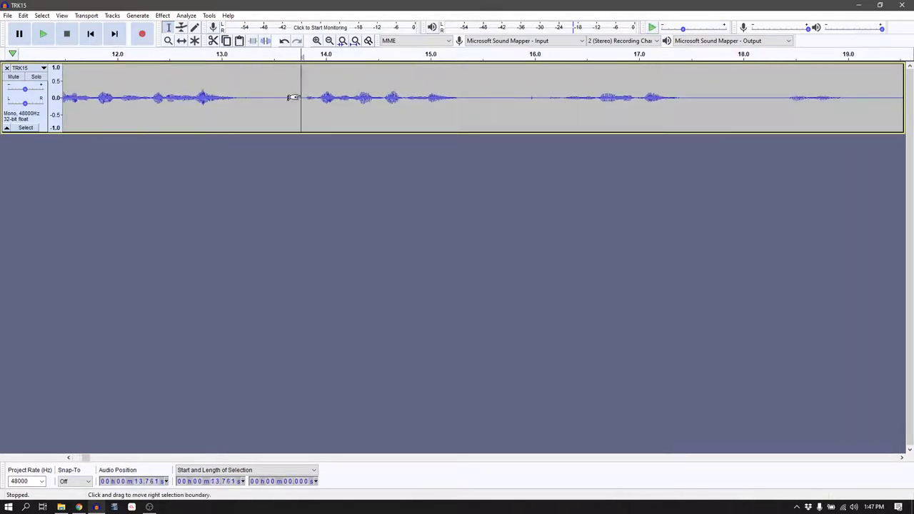
{"action": "left_click", "coordinate": [237, 98]}
{"action": "key", "text": "space"}
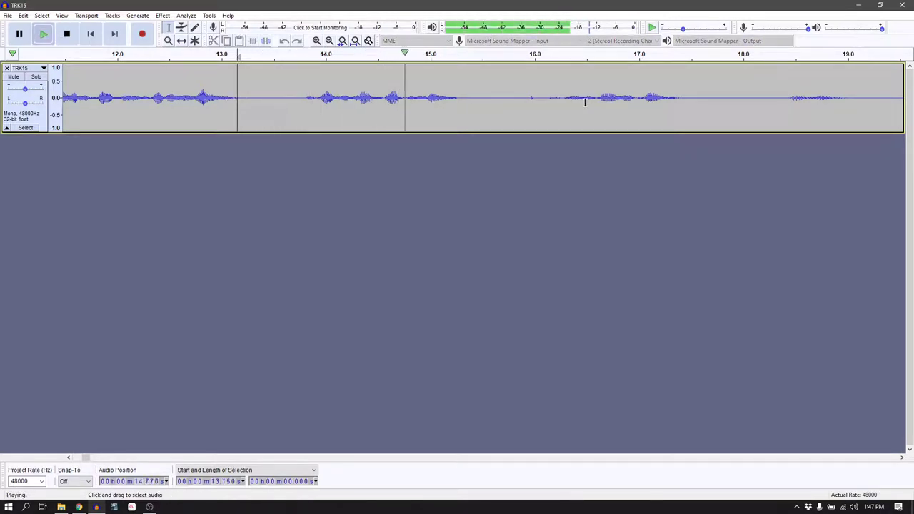
{"action": "key", "text": "space"}
{"action": "left_click", "coordinate": [528, 98]}
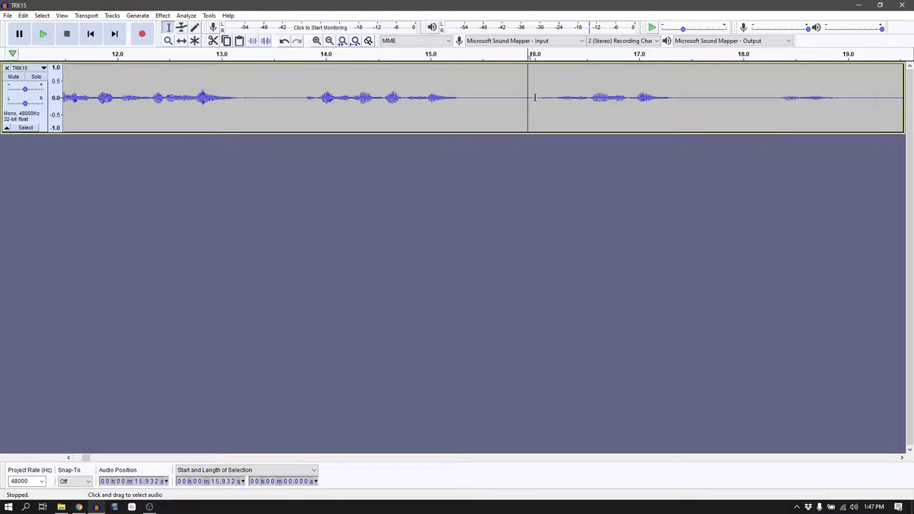
Listen to the click just before the phrase at 24 seconds and delete its 0.027 seconds at 23.956 seconds
{"action": "scroll", "coordinate": [510, 107], "scroll_direction": "right", "scroll_amount": 7}
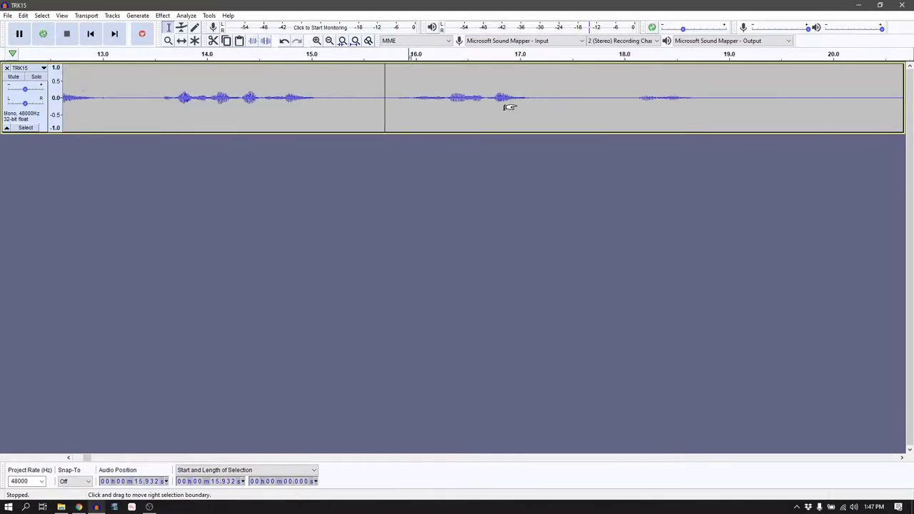
{"action": "scroll", "coordinate": [506, 109], "scroll_direction": "right", "scroll_amount": 3}
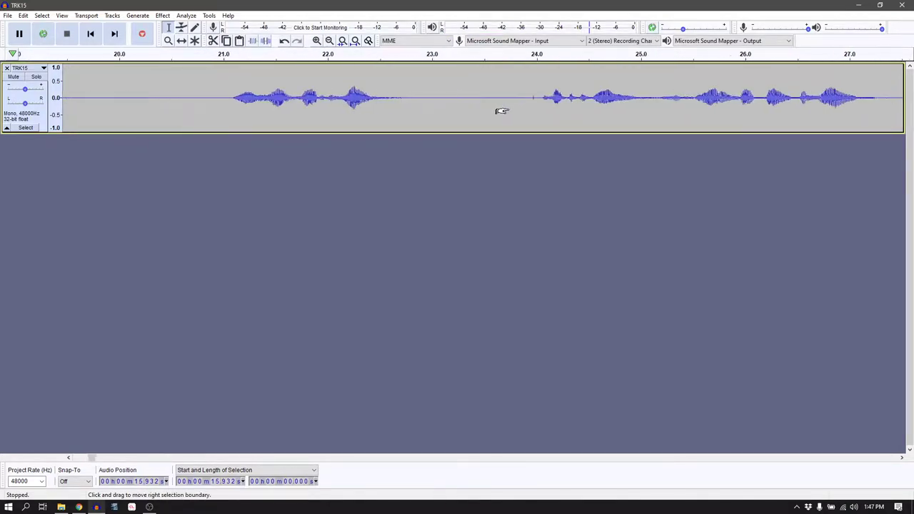
{"action": "left_click", "coordinate": [529, 97]}
{"action": "key", "text": "space"}
{"action": "key", "text": "space"}
{"action": "left_click_drag", "start_coordinate": [530, 97], "coordinate": [534, 97]}
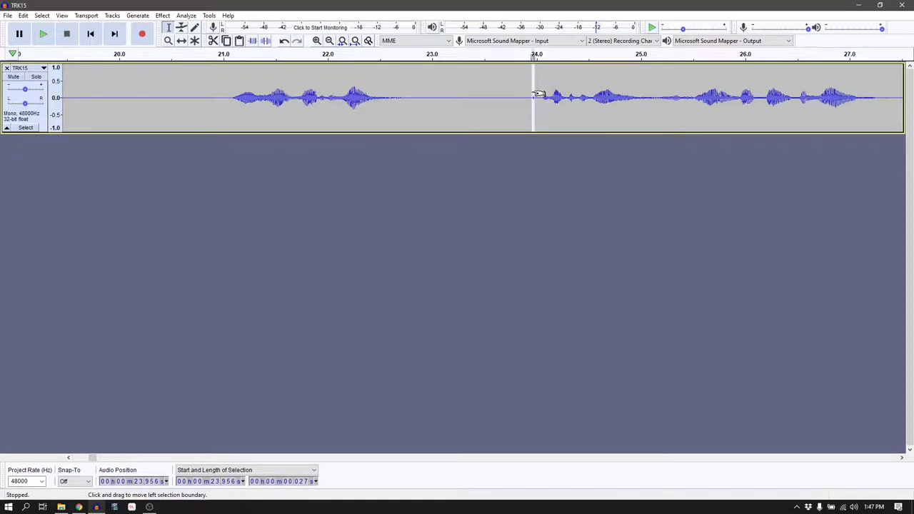
{"action": "key", "text": "Delete"}
{"action": "key", "text": "space"}
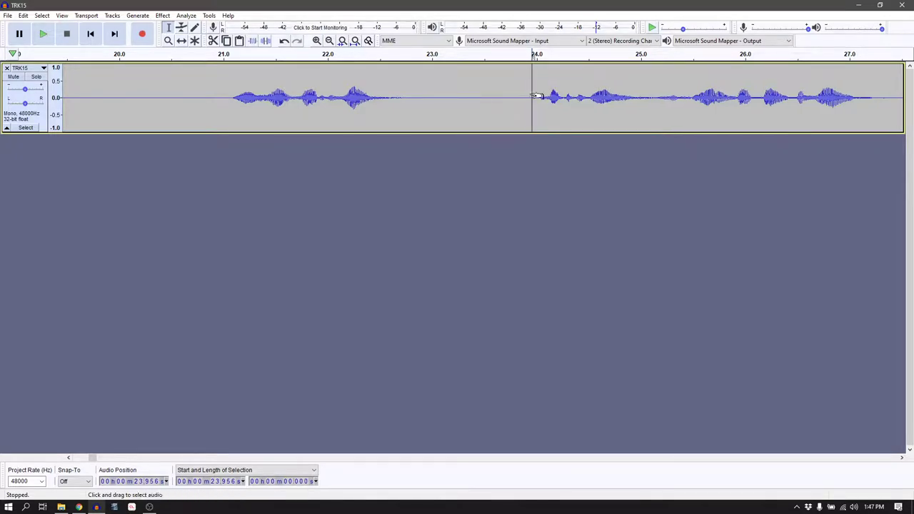
{"action": "key", "text": "space"}
Listen from about 29.75 seconds, delete the small clicks in the pause before the next phrase, and play back the result
{"action": "left_click", "coordinate": [493, 97]}
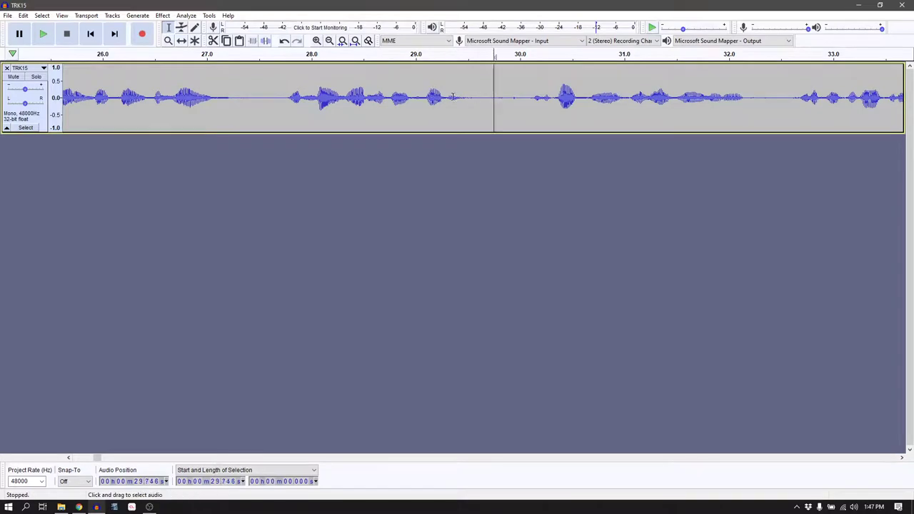
{"action": "key", "text": "space"}
{"action": "key", "text": "space"}
{"action": "key", "text": "space"}
{"action": "key", "text": "space"}
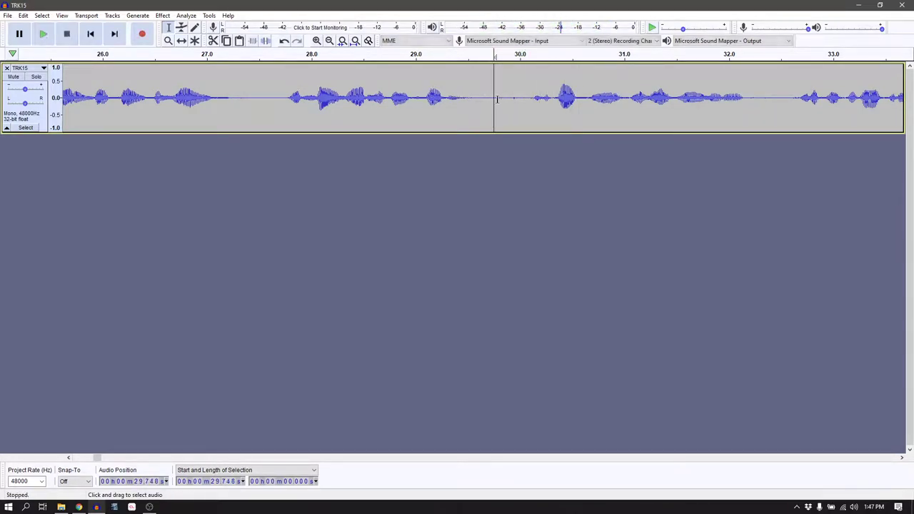
{"action": "left_click_drag", "start_coordinate": [513, 98], "coordinate": [505, 90]}
{"action": "key", "text": "Delete"}
{"action": "left_click", "coordinate": [422, 97]}
{"action": "key", "text": "space"}
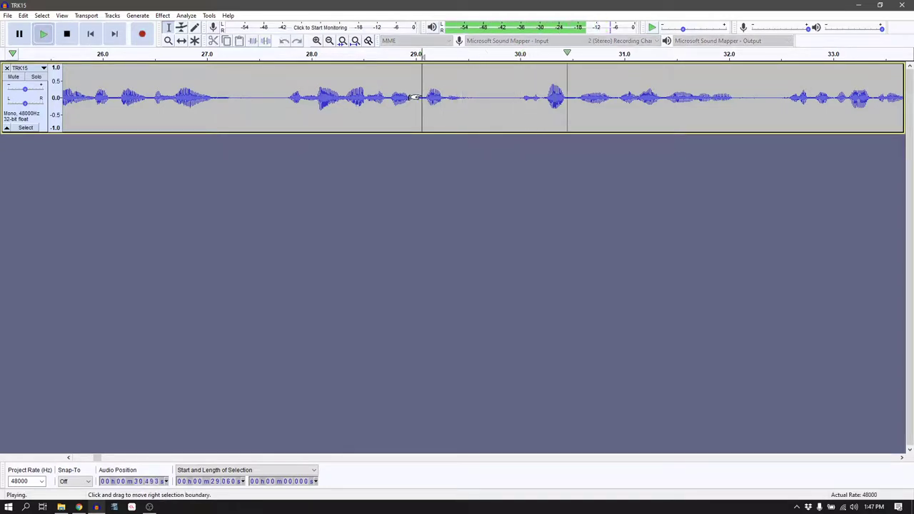
{"action": "key", "text": "space"}
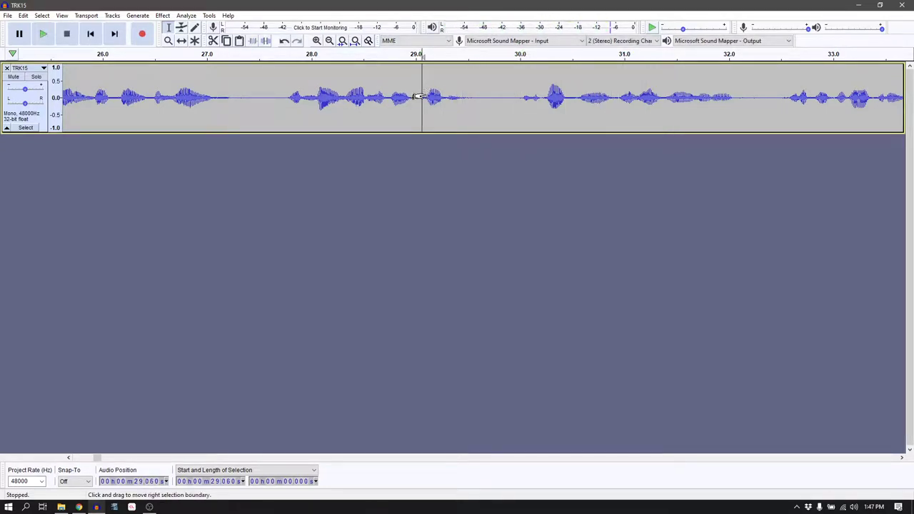
Undo the last 0.073-second deletion at 29.780 seconds and play the pause again from about 28.9 seconds
{"action": "key", "text": "ctrl+z"}
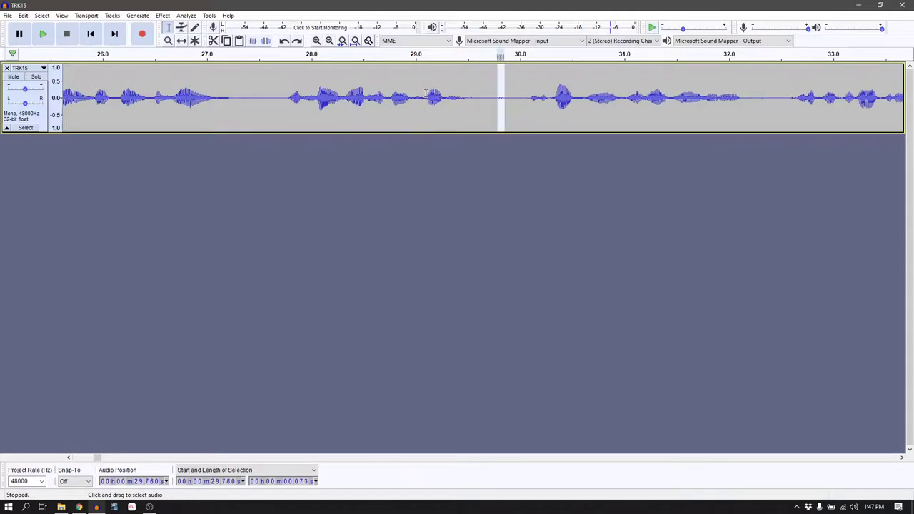
{"action": "left_click", "coordinate": [409, 101]}
{"action": "key", "text": "space"}
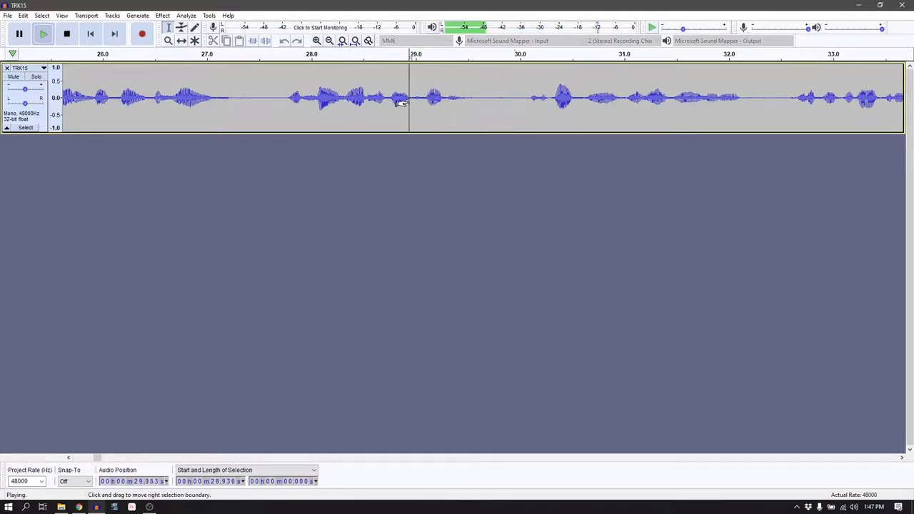
{"action": "key", "text": "space"}
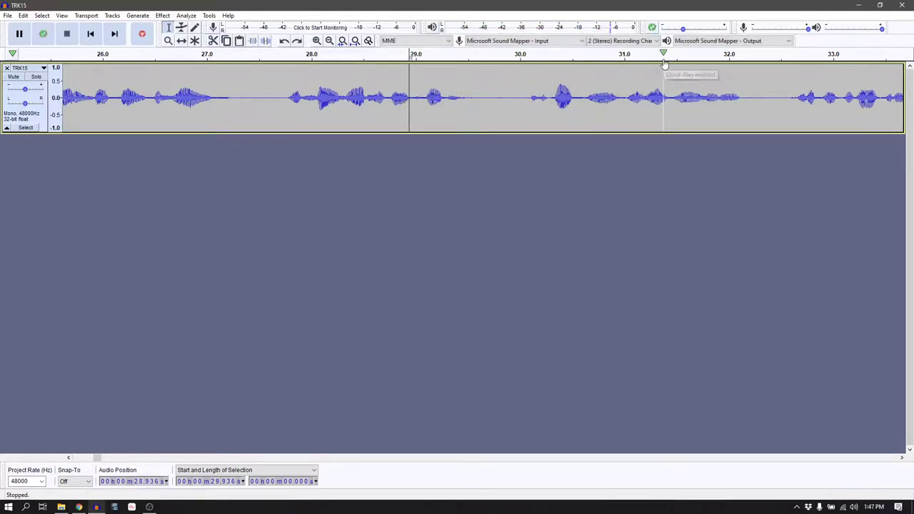
Select about 0.169 seconds of the pause at 29.716 seconds and listen to it for leftover noise
{"action": "key", "text": "ctrl+f"}
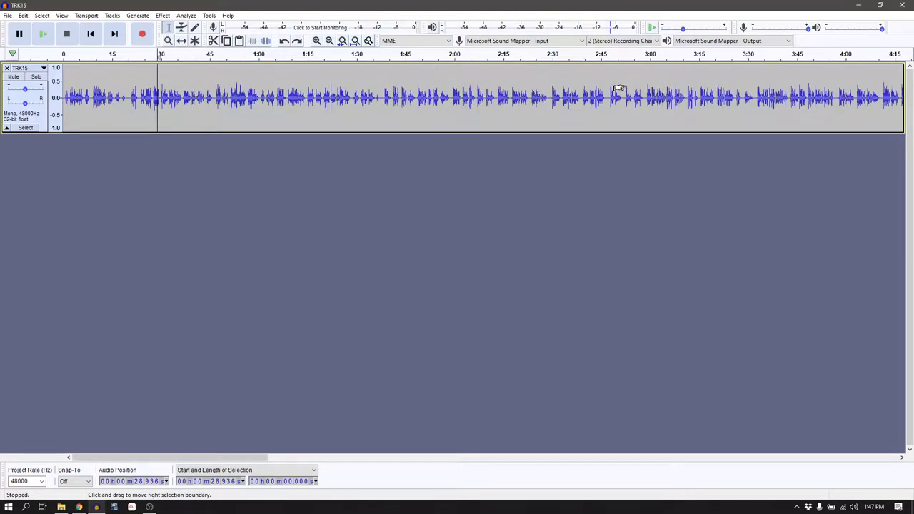
{"action": "scroll", "coordinate": [619, 89], "scroll_direction": "up", "scroll_amount": 5}
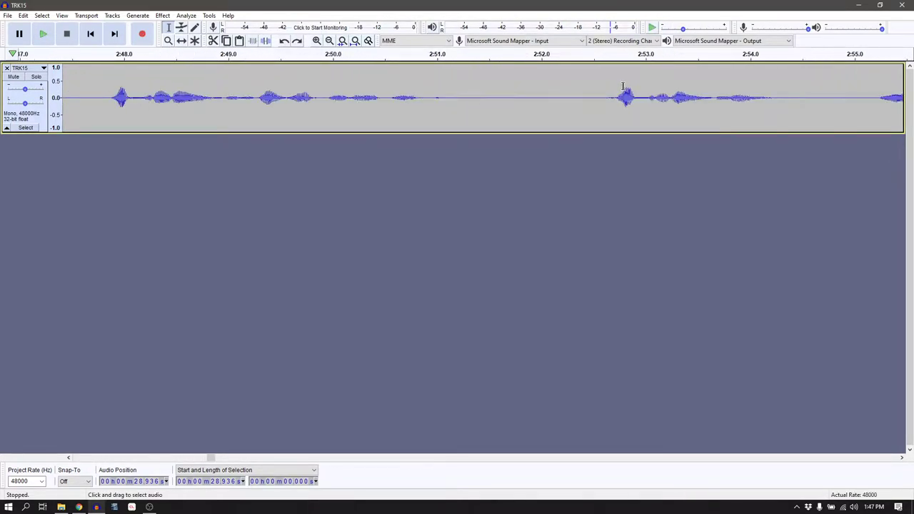
{"action": "key", "text": "space"}
{"action": "key", "text": "space"}
{"action": "left_click_drag", "start_coordinate": [131, 98], "coordinate": [149, 98]}
{"action": "key", "text": "space"}
{"action": "key", "text": "space"}
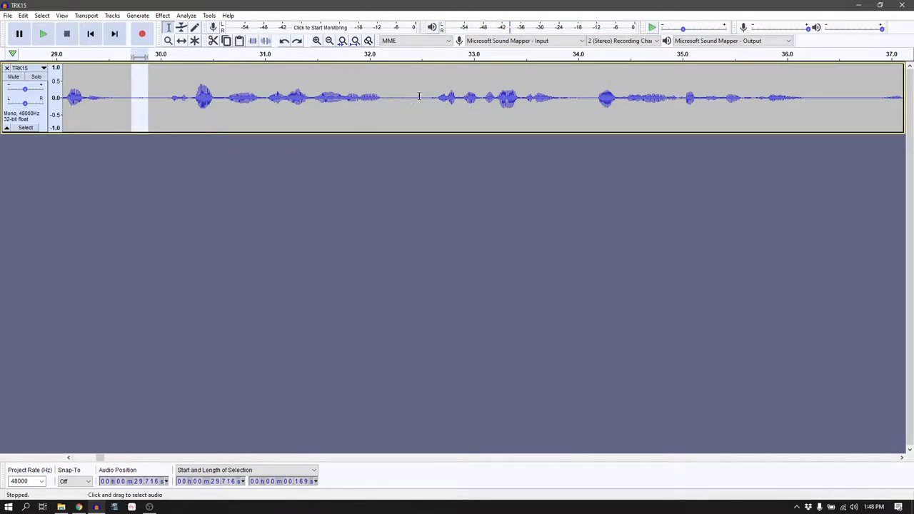
Examine the waveform from about 32 seconds onward for further clicks between phrases and listen to a suspect spot
{"action": "scroll", "coordinate": [540, 96], "scroll_direction": "right", "scroll_amount": 5}
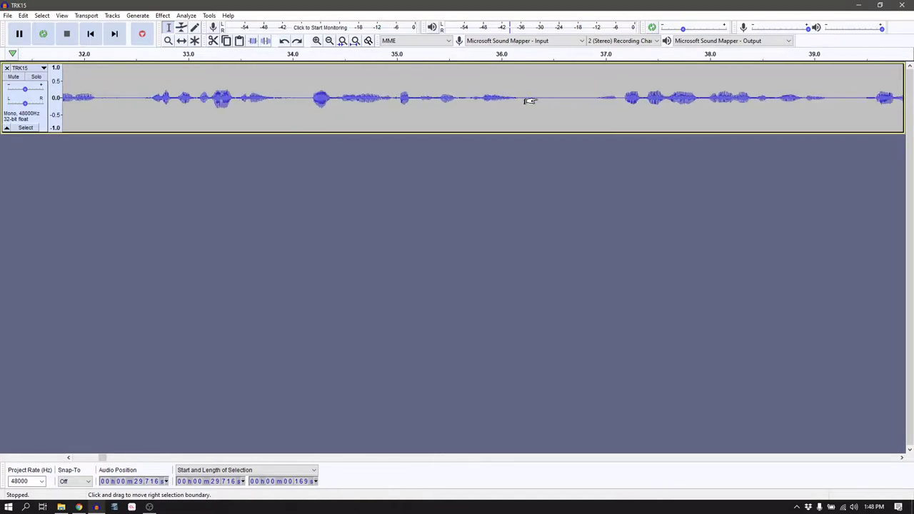
{"action": "scroll", "coordinate": [526, 105], "scroll_direction": "right", "scroll_amount": 10}
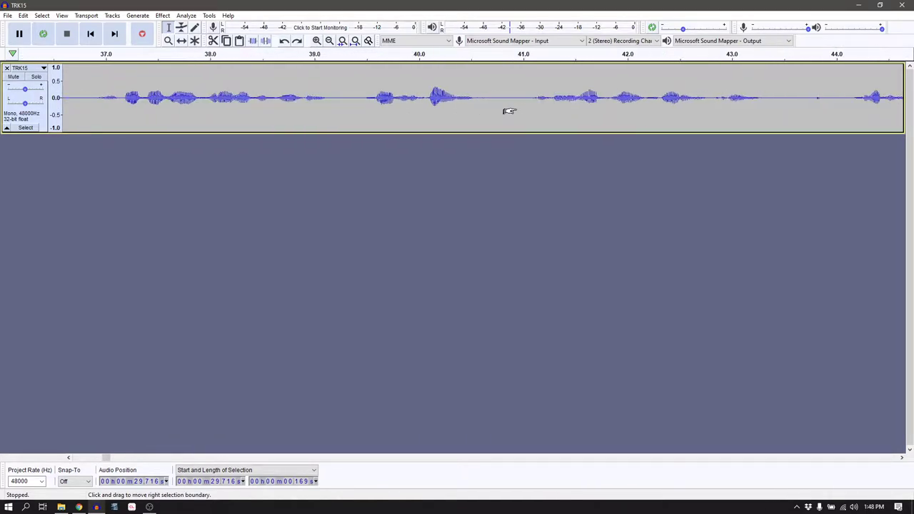
{"action": "scroll", "coordinate": [509, 108], "scroll_direction": "right", "scroll_amount": 5}
{"action": "left_click_drag", "start_coordinate": [387, 97], "coordinate": [385, 91]}
{"action": "key", "text": "space"}
{"action": "key", "text": "Left"}
{"action": "scroll", "coordinate": [449, 77], "scroll_direction": "right", "scroll_amount": 2}
{"action": "scroll", "coordinate": [449, 77], "scroll_direction": "right", "scroll_amount": 6}
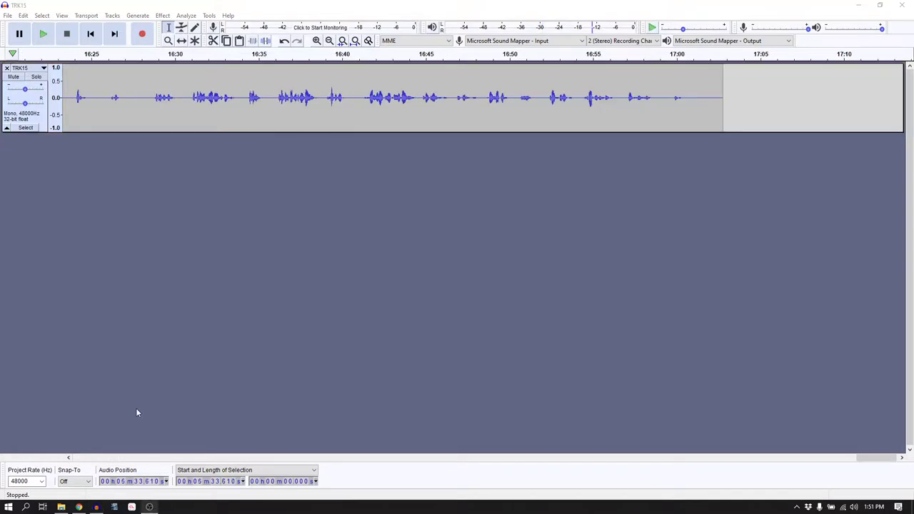
Select the roughly 30-second passage around the long gap starting at about 5:31 and play through the gap to the next phrase
{"action": "left_click", "coordinate": [355, 40]}
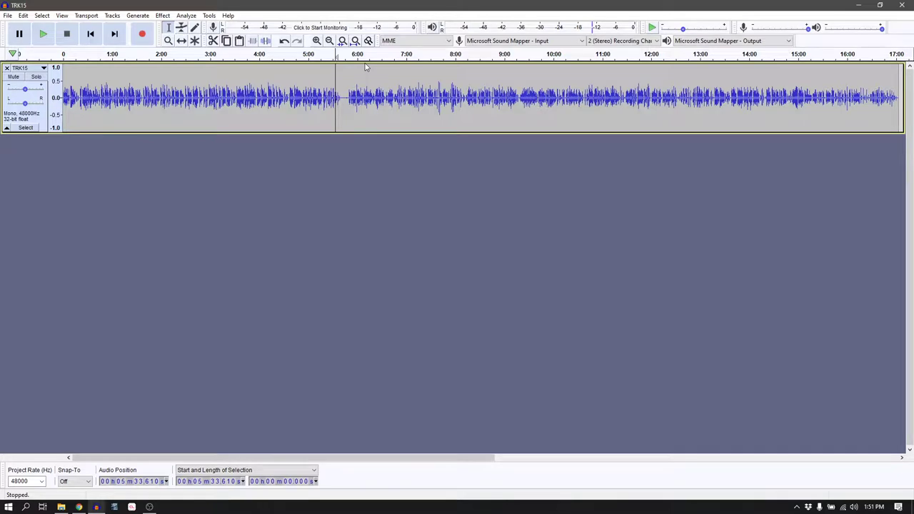
{"action": "left_click_drag", "start_coordinate": [332, 98], "coordinate": [357, 100]}
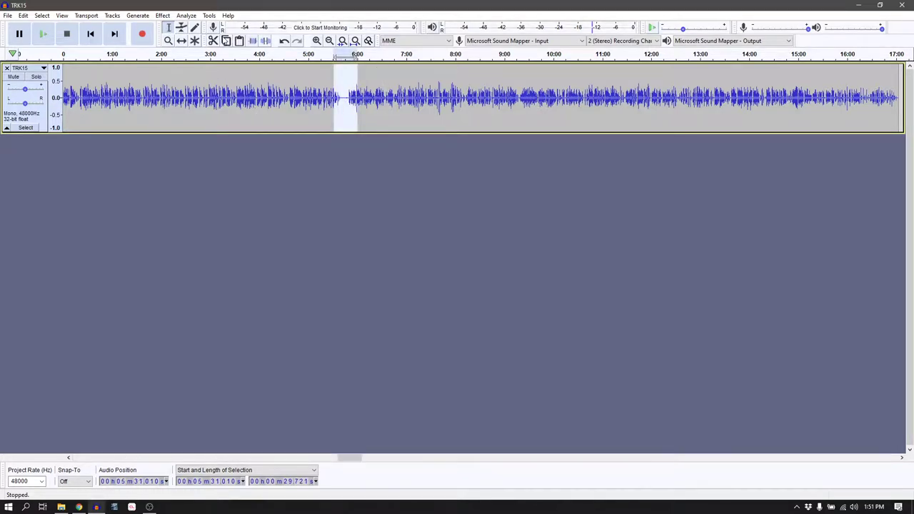
{"action": "key", "text": "ctrl+e"}
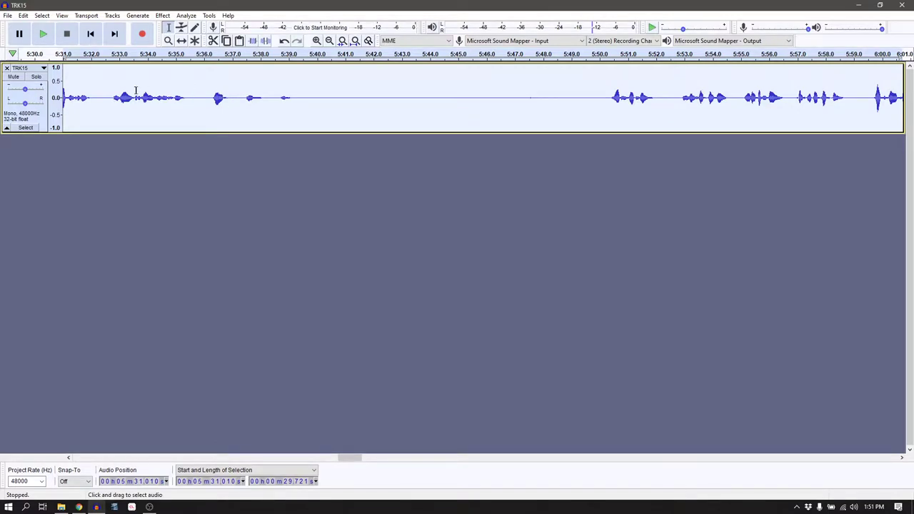
{"action": "left_click", "coordinate": [67, 98]}
{"action": "key", "text": "space"}
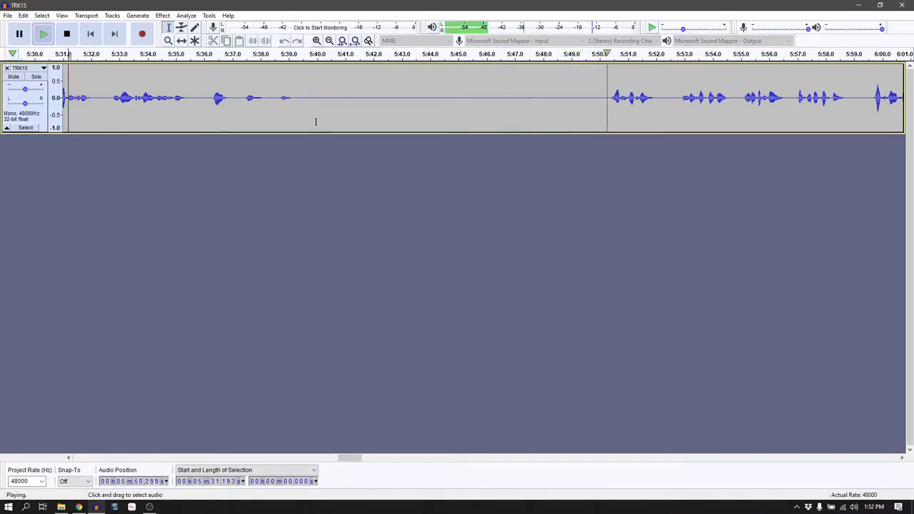
{"action": "key", "text": "space"}
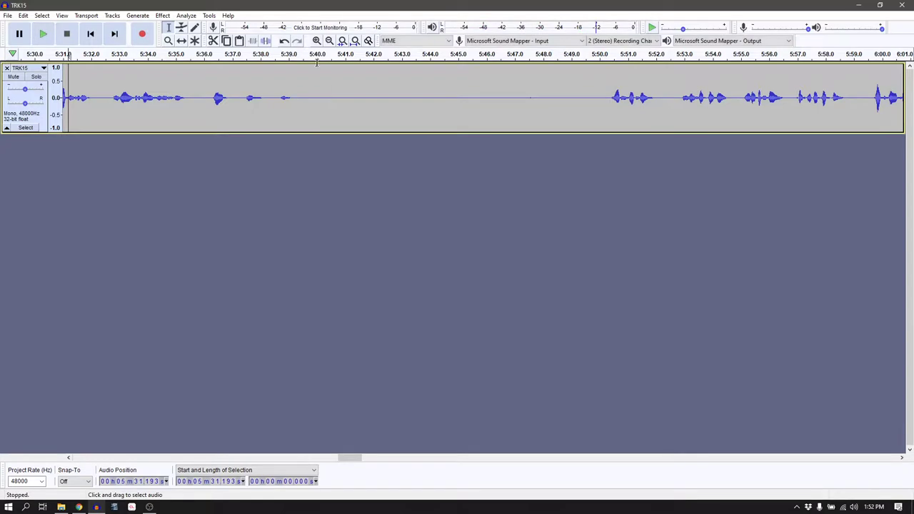
Amplify the entire TRK15 recording to a new peak amplitude of -1 dB
{"action": "left_click", "coordinate": [355, 41]}
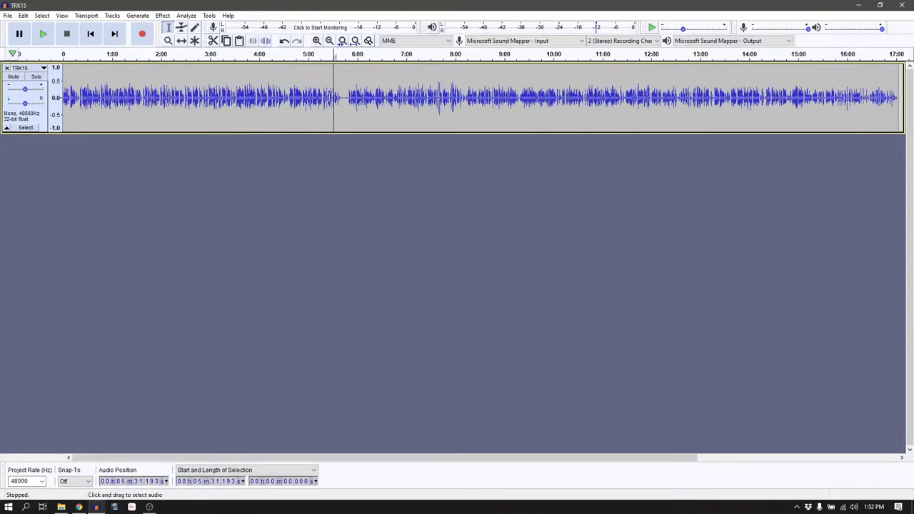
{"action": "key", "text": "ctrl+a"}
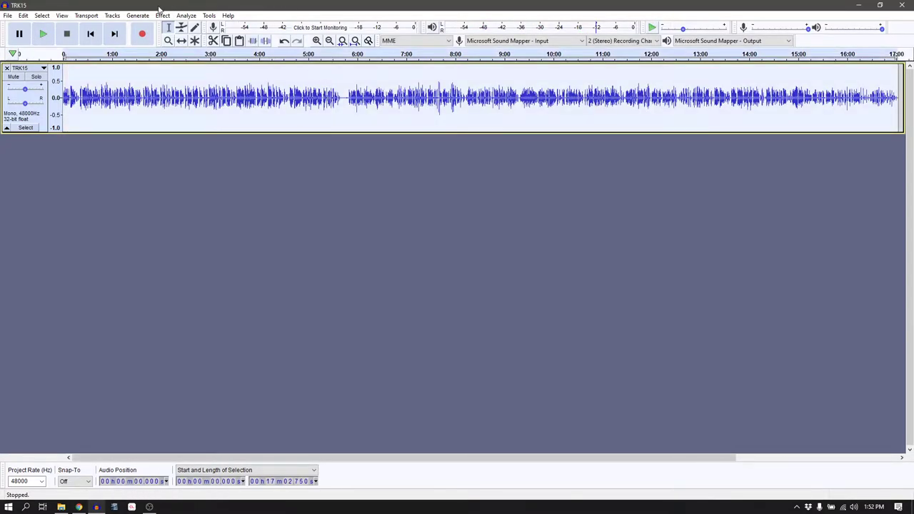
{"action": "left_click", "coordinate": [185, 15]}
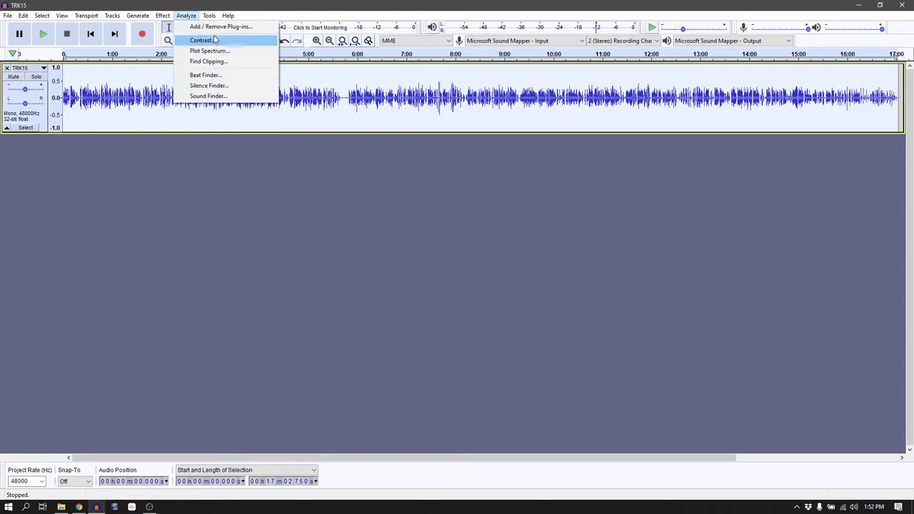
{"action": "mouse_move", "coordinate": [162, 15]}
{"action": "left_click", "coordinate": [179, 53]}
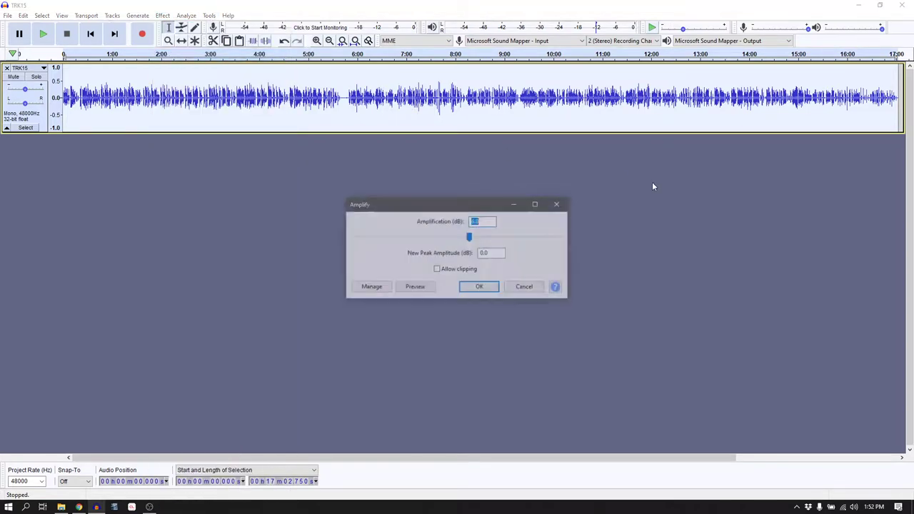
{"action": "double_click", "coordinate": [490, 253]}
{"action": "type", "text": "-1"}
{"action": "key", "text": "Return"}
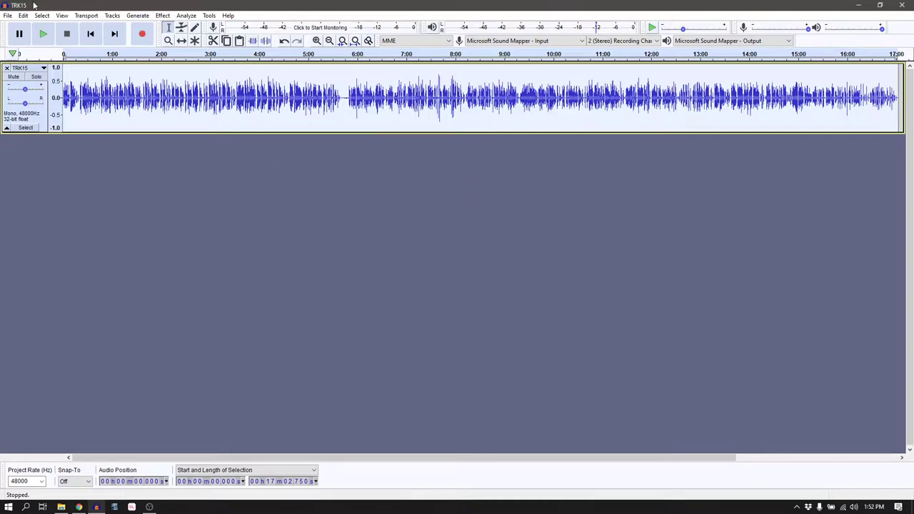
Export the recording as an MP3 named 2020_03_01_Sermon in the Audacity folder, continuing to its metadata tags
{"action": "left_click", "coordinate": [7, 15]}
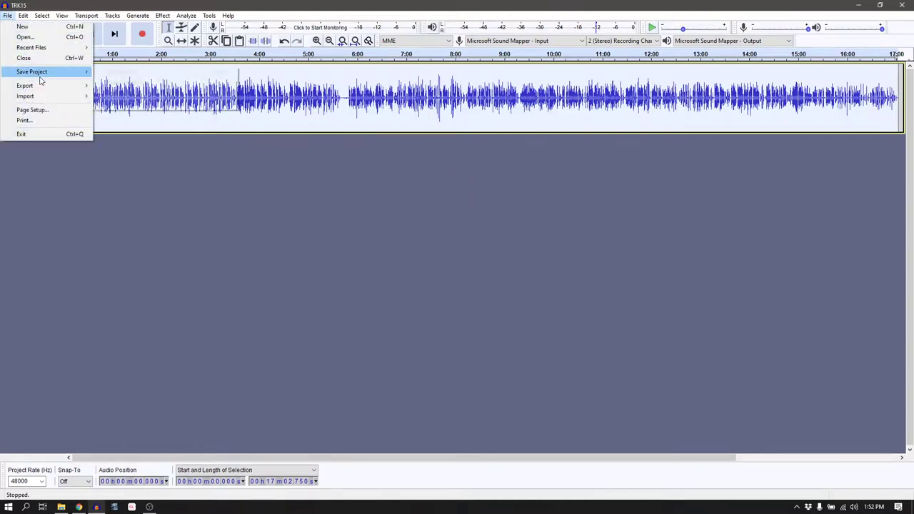
{"action": "mouse_move", "coordinate": [47, 86]}
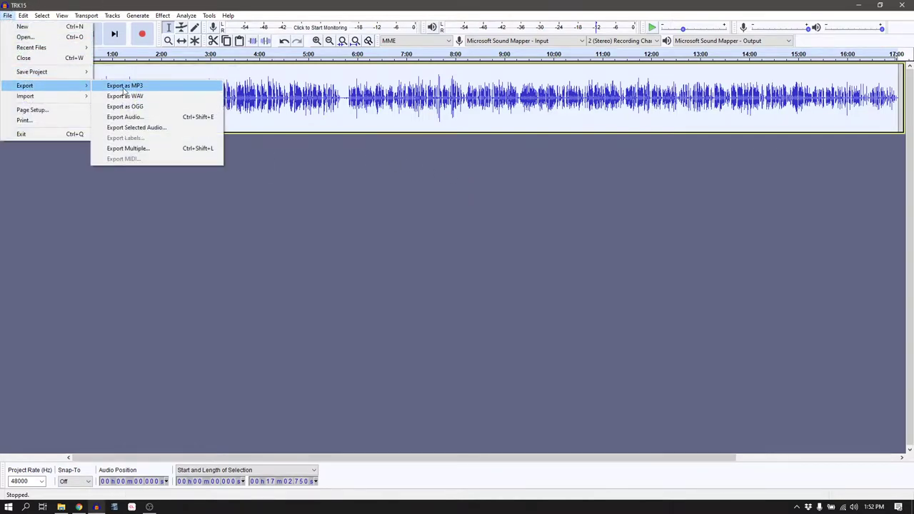
{"action": "left_click", "coordinate": [125, 86]}
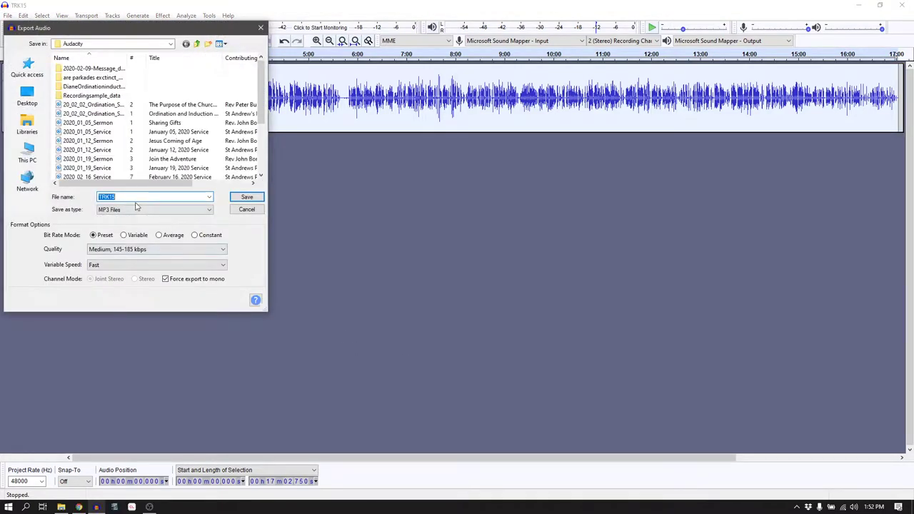
{"action": "type", "text": "2020-"}
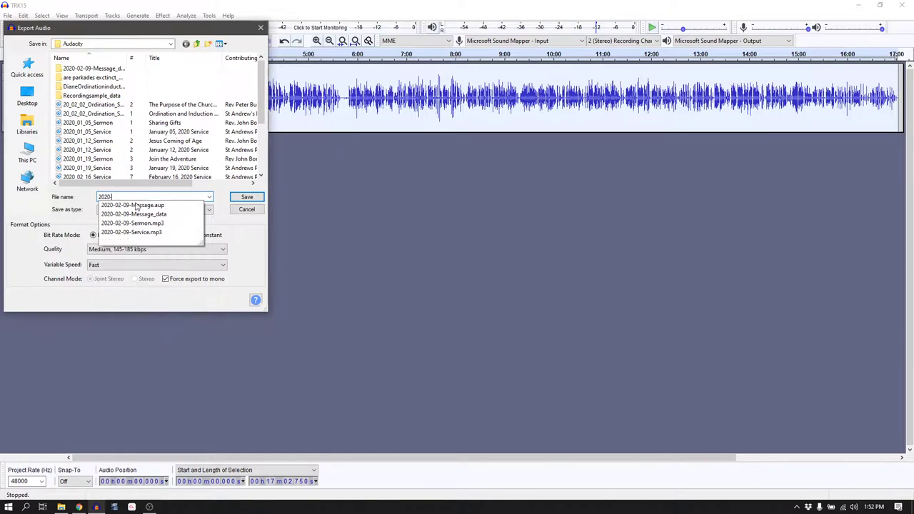
{"action": "key", "text": "BackSpace"}
{"action": "type", "text": "_03_01"}
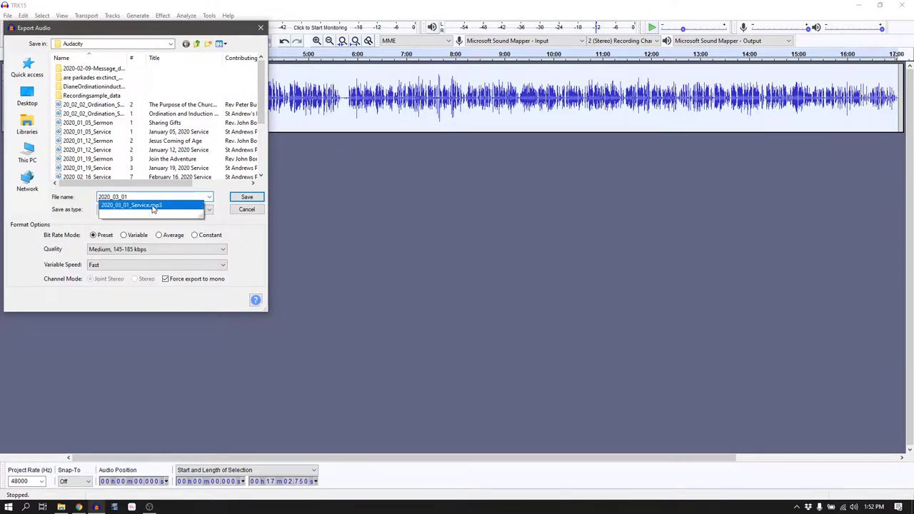
{"action": "type", "text": "_Se"}
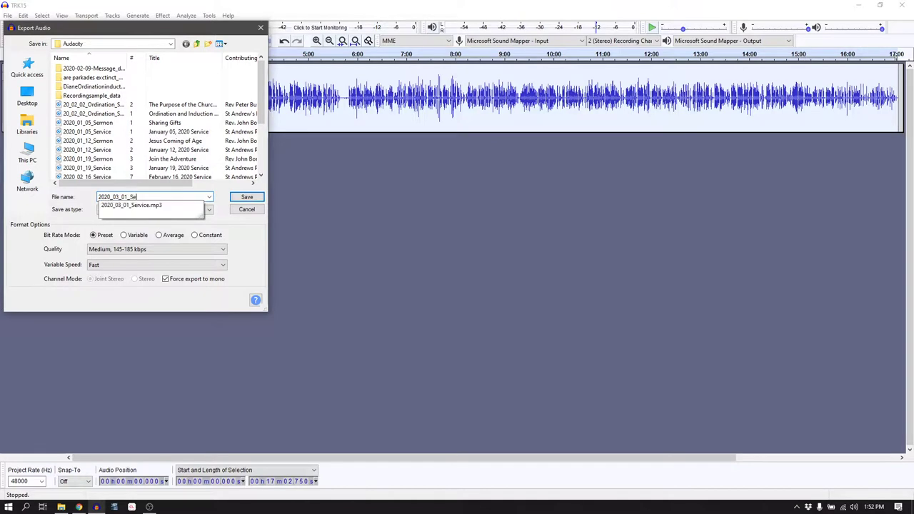
{"action": "type", "text": "rmon"}
{"action": "left_click", "coordinate": [246, 197]}
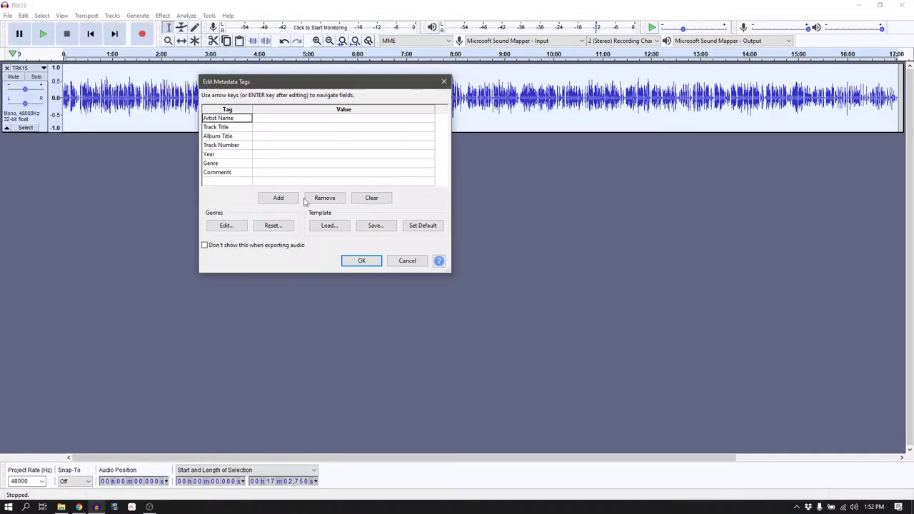
{"action": "left_click", "coordinate": [376, 225]}
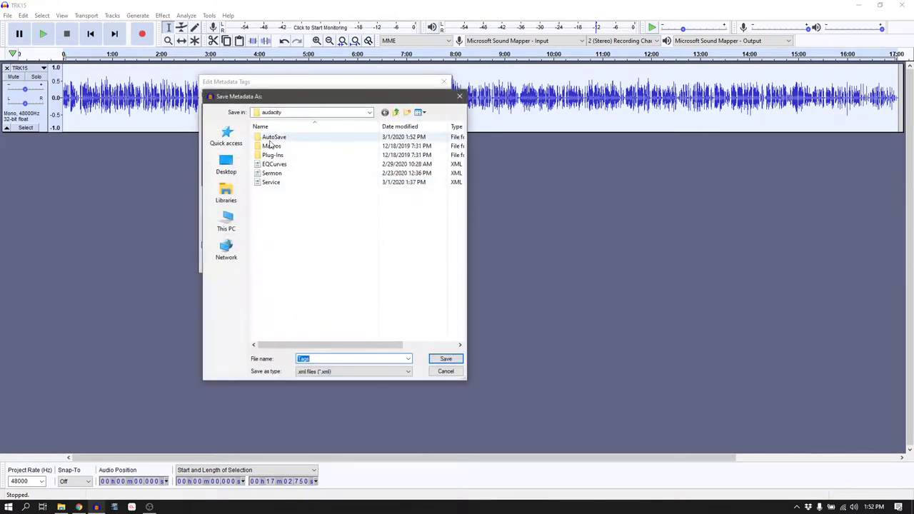
{"action": "left_click", "coordinate": [275, 175]}
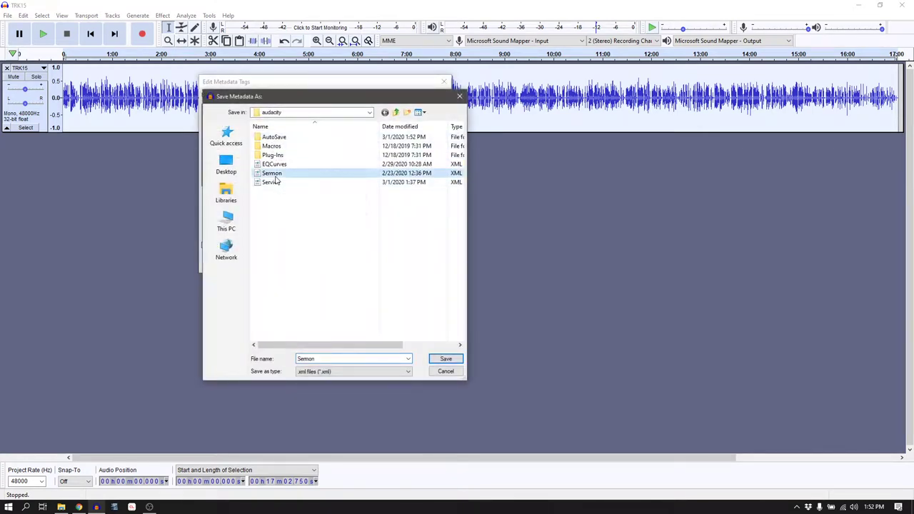
{"action": "left_click", "coordinate": [445, 360]}
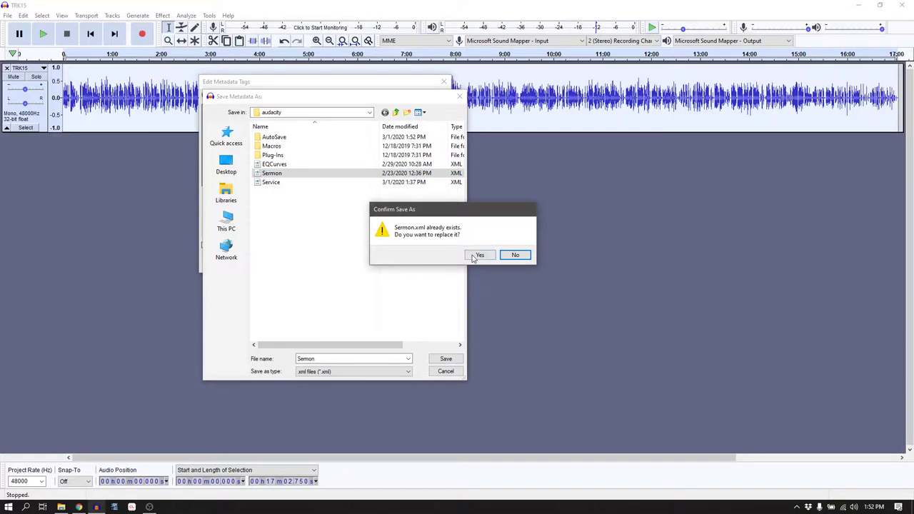
{"action": "left_click", "coordinate": [515, 257]}
{"action": "left_click", "coordinate": [453, 372]}
Load the Sermon metadata template into the export's tags
{"action": "left_click", "coordinate": [329, 225]}
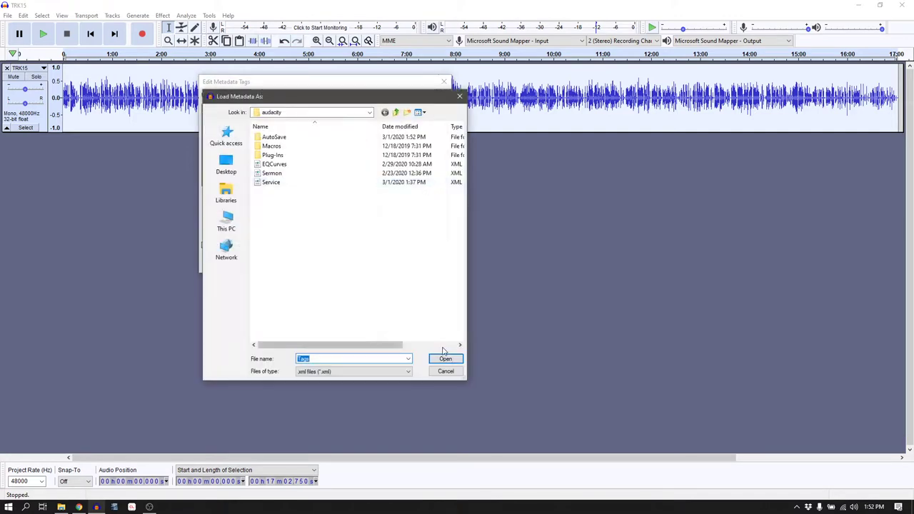
{"action": "left_click", "coordinate": [272, 174]}
{"action": "left_click", "coordinate": [440, 357]}
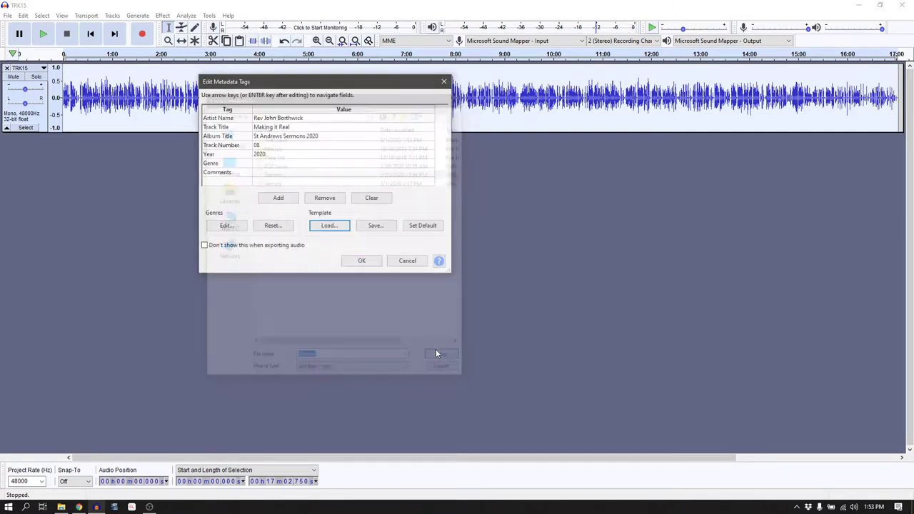
Look up the sermon title in the "PA schedule - Jan - Dec 2020" document in Chrome, then return to the metadata tags in Audacity
{"action": "left_click", "coordinate": [292, 127]}
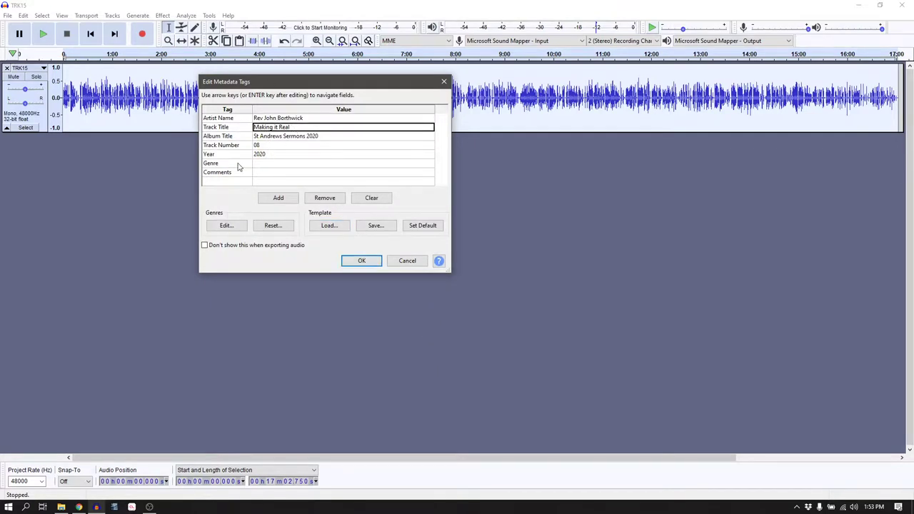
{"action": "key", "text": "alt+Tab"}
{"action": "key", "text": "alt+Tab"}
{"action": "key", "text": "alt+Tab"}
{"action": "key", "text": "alt+Tab"}
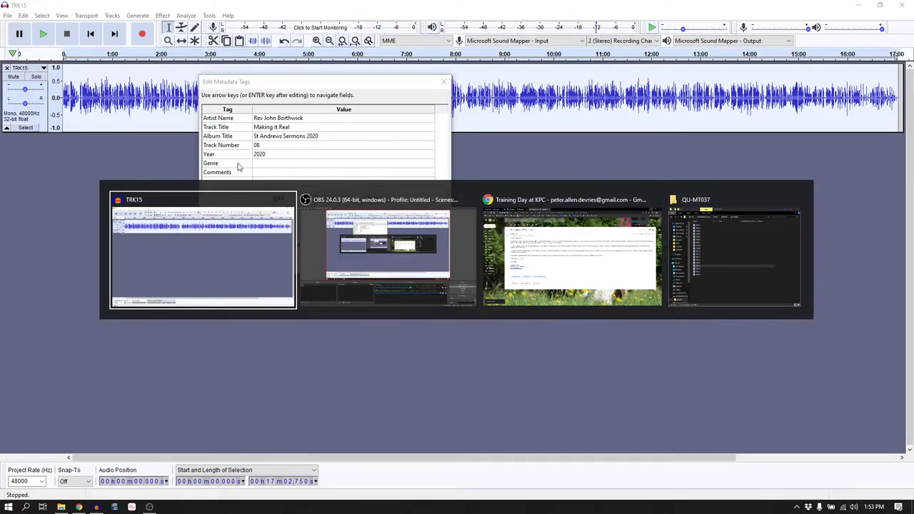
{"action": "key", "text": "alt+Tab"}
{"action": "key", "text": "alt+Tab"}
{"action": "key", "text": "alt+Tab"}
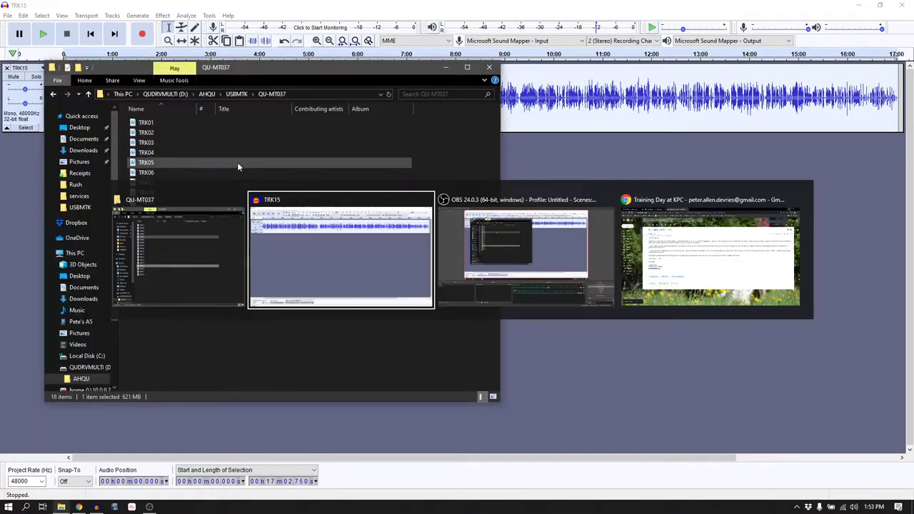
{"action": "key", "text": "alt+Tab"}
{"action": "key", "text": "alt+Tab"}
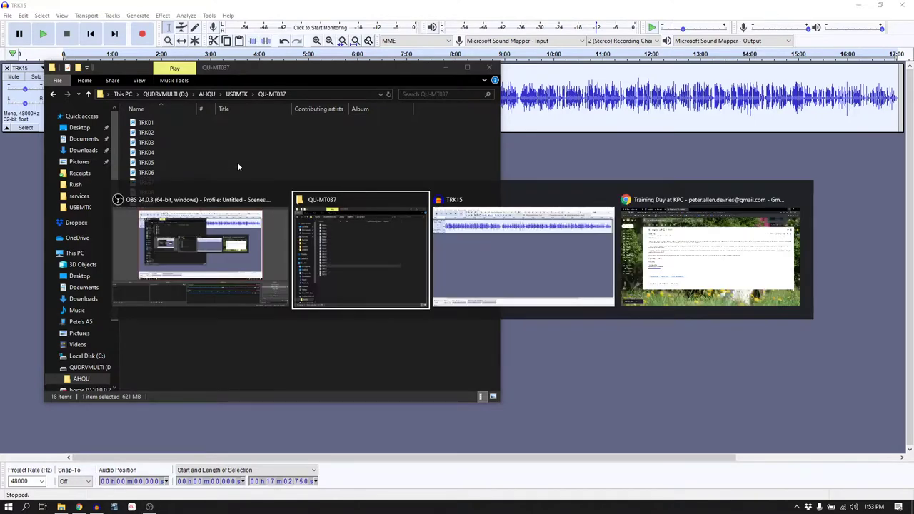
{"action": "key", "text": "alt+Tab"}
{"action": "key", "text": "alt+Tab"}
{"action": "key", "text": "Escape"}
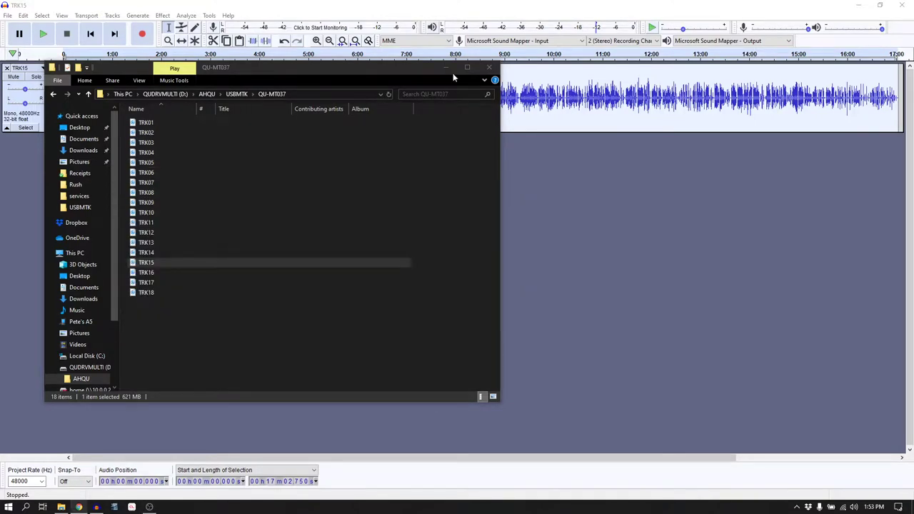
{"action": "left_click", "coordinate": [444, 68]}
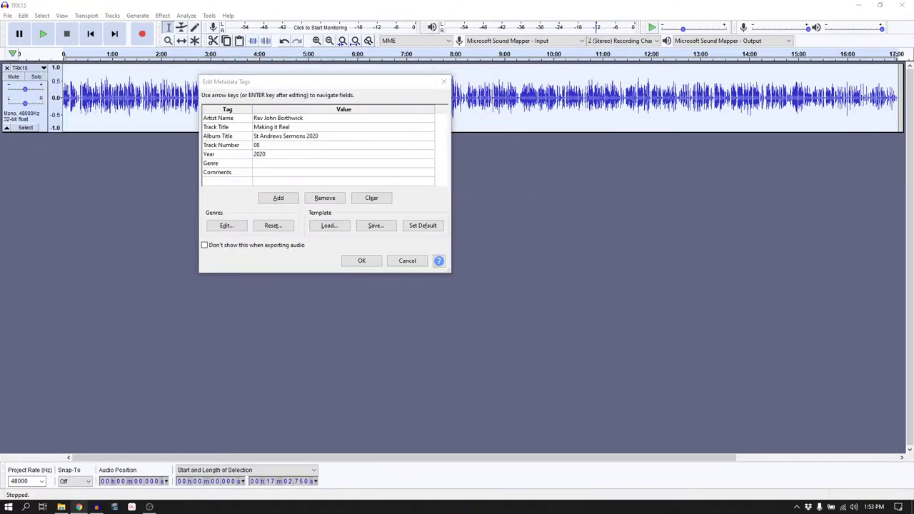
{"action": "key", "text": "alt+Tab"}
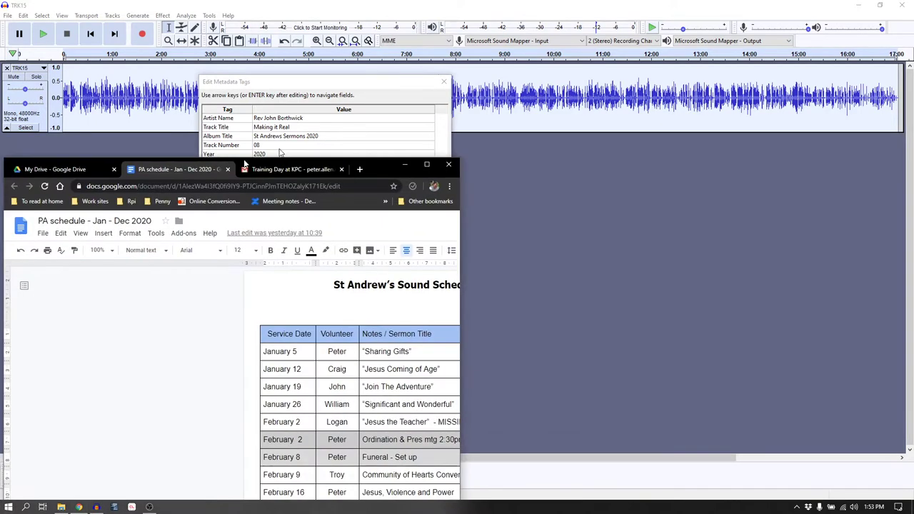
{"action": "left_click_drag", "start_coordinate": [308, 85], "coordinate": [304, 80]}
{"action": "key", "text": "alt+Tab"}
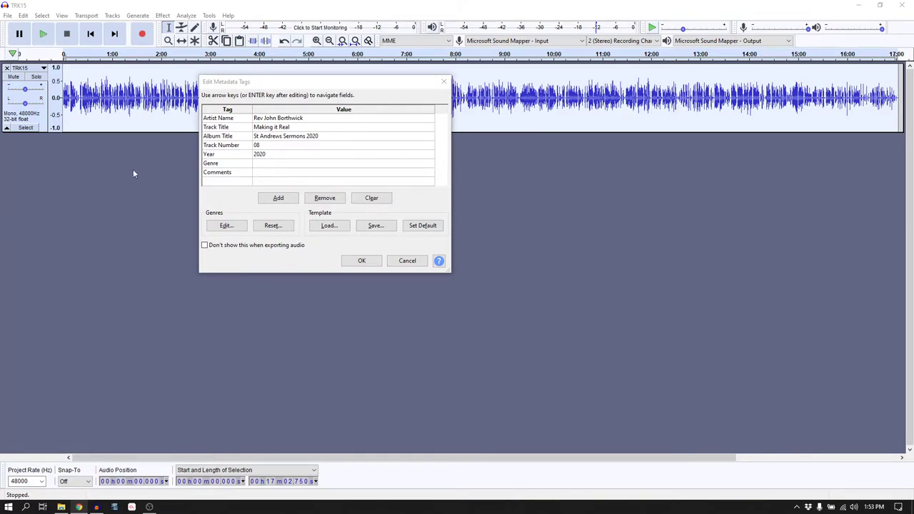
Set the Track Title tag to A New Identity and the Track Number to 09, and complete the MP3 export with these tags
{"action": "left_click", "coordinate": [291, 128]}
{"action": "left_click_drag", "start_coordinate": [292, 127], "coordinate": [242, 126]}
{"action": "type", "text": "\"A New Identity\""}
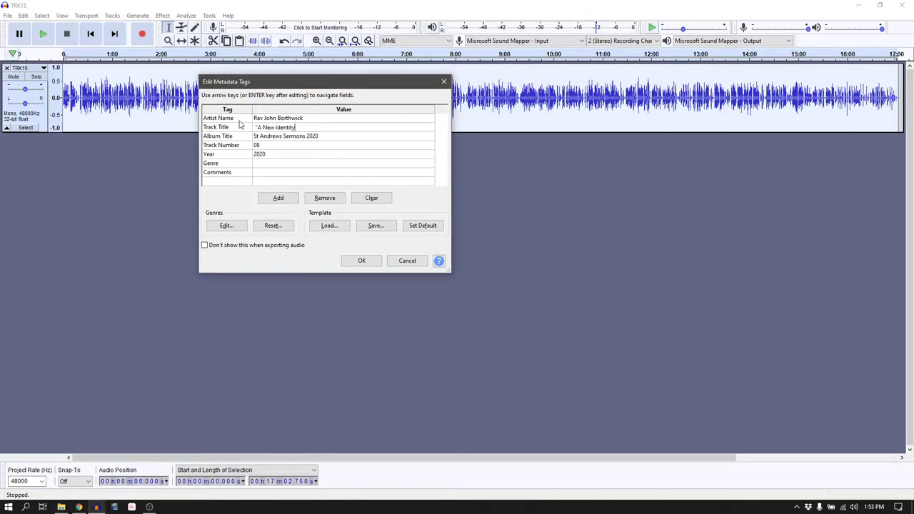
{"action": "key", "text": "Delete"}
{"action": "left_click", "coordinate": [270, 146]}
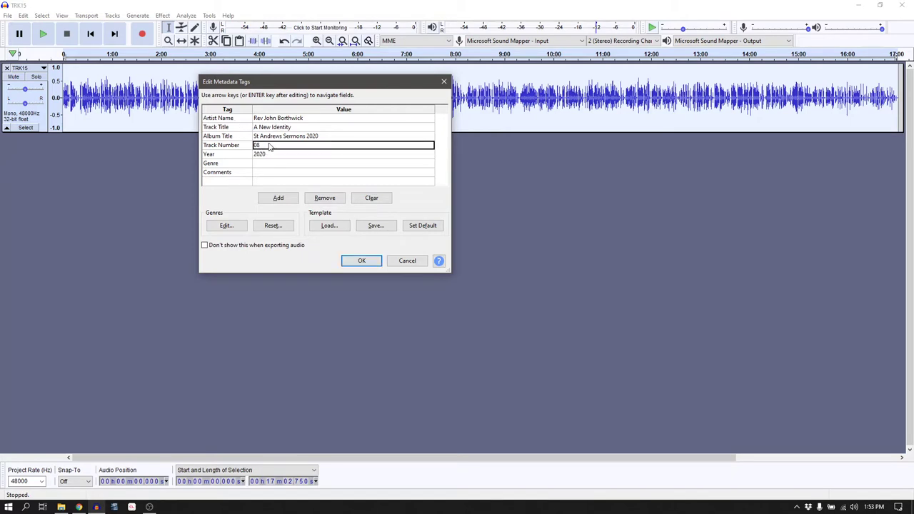
{"action": "type", "text": "09"}
{"action": "key", "text": "Return"}
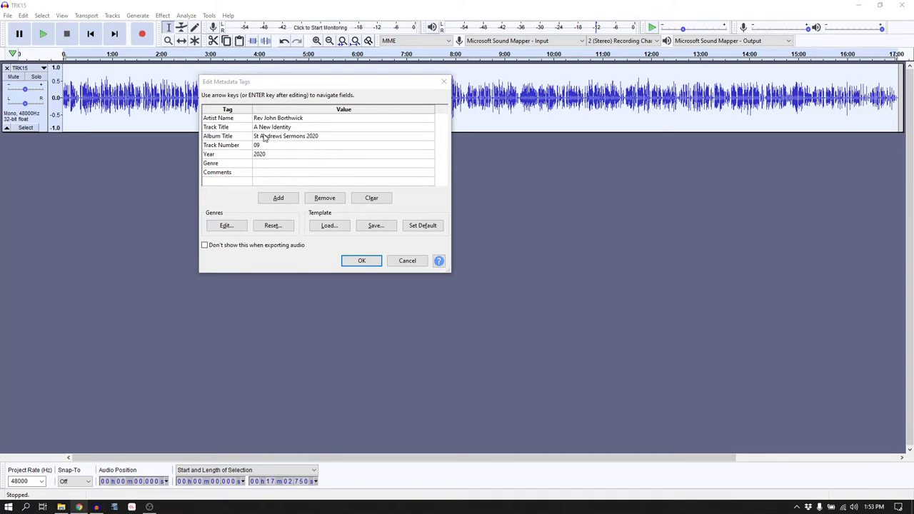
{"action": "left_click", "coordinate": [360, 262]}
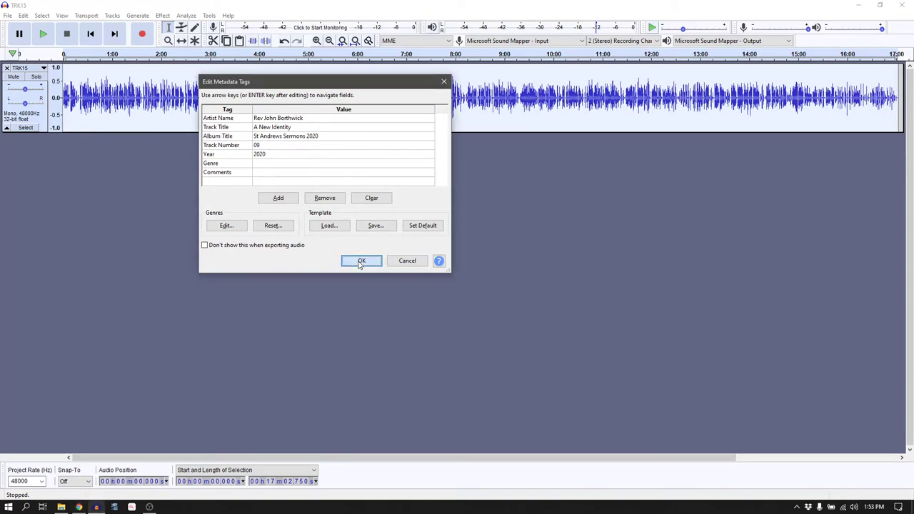
{"action": "left_click", "coordinate": [361, 262]}
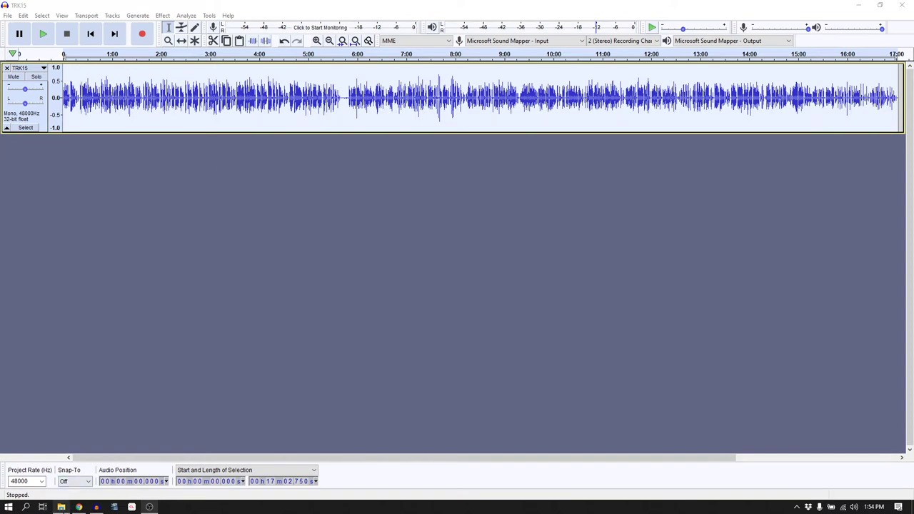
Switch to File Explorer and select the 2020_03_01_Sermon and 2020_03_01_Service files in the Audacity folder under Documents
{"action": "left_click", "coordinate": [61, 507]}
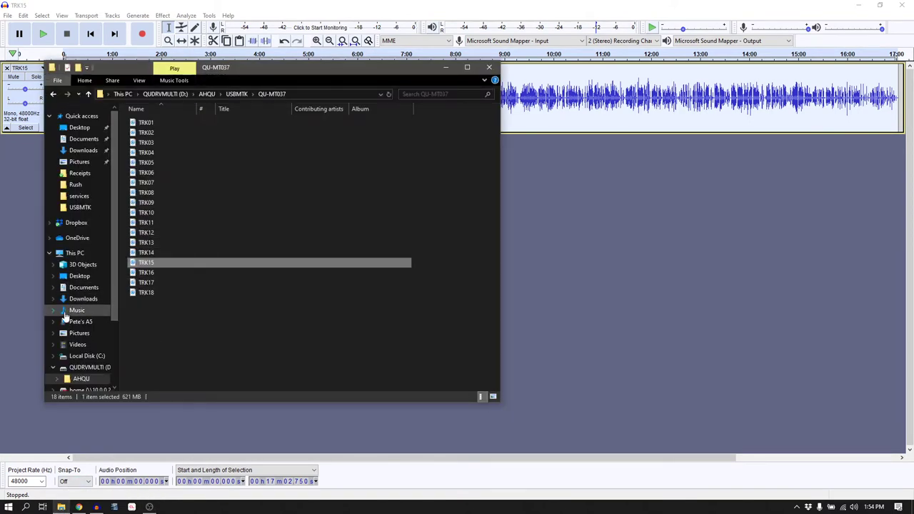
{"action": "left_click", "coordinate": [81, 287]}
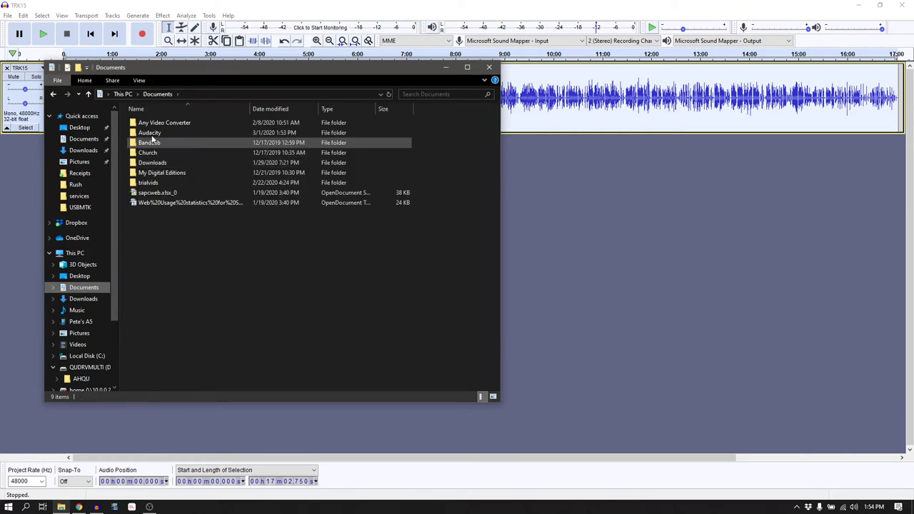
{"action": "double_click", "coordinate": [153, 139]}
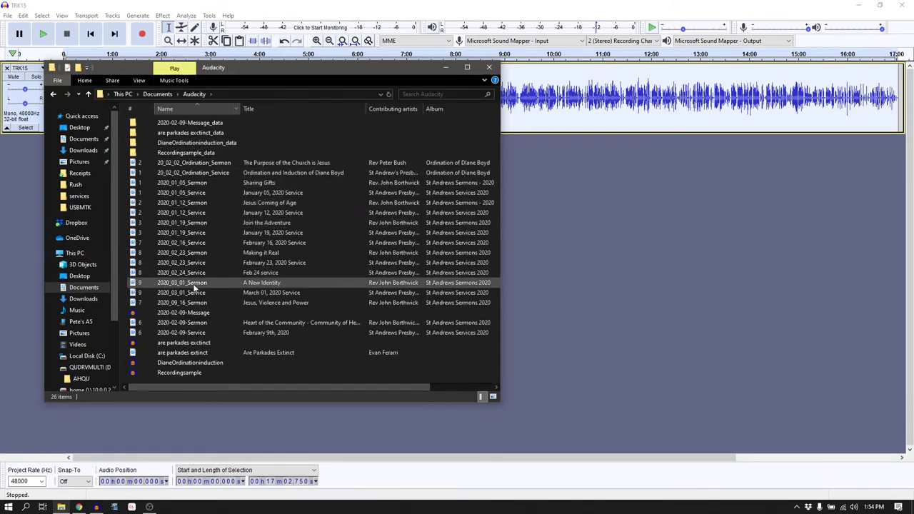
{"action": "left_click_drag", "start_coordinate": [197, 285], "coordinate": [199, 296]}
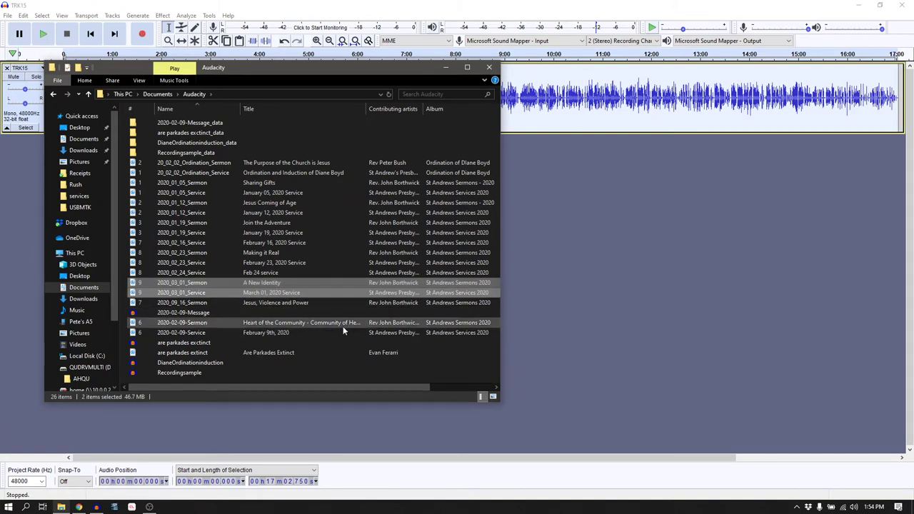